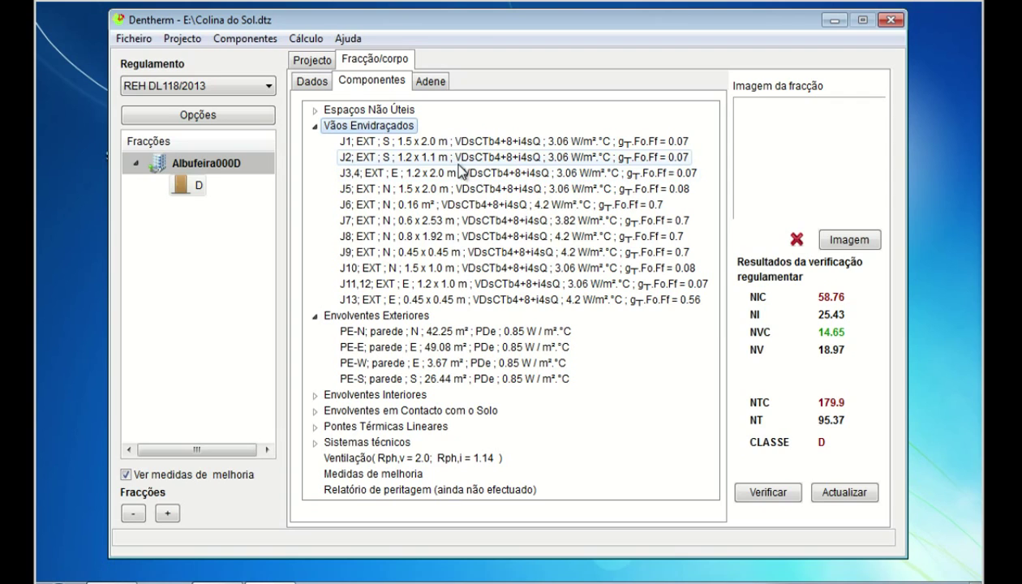
Step: Look through the glazed openings table, then the opaque envelopes table and its solutions library, without changing anything
click(871, 39)
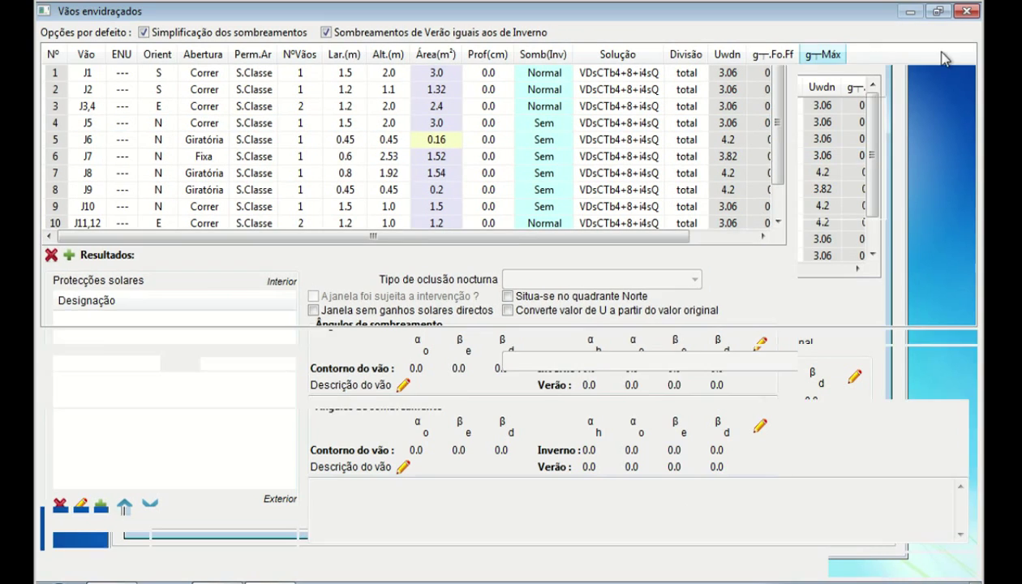
click(965, 11)
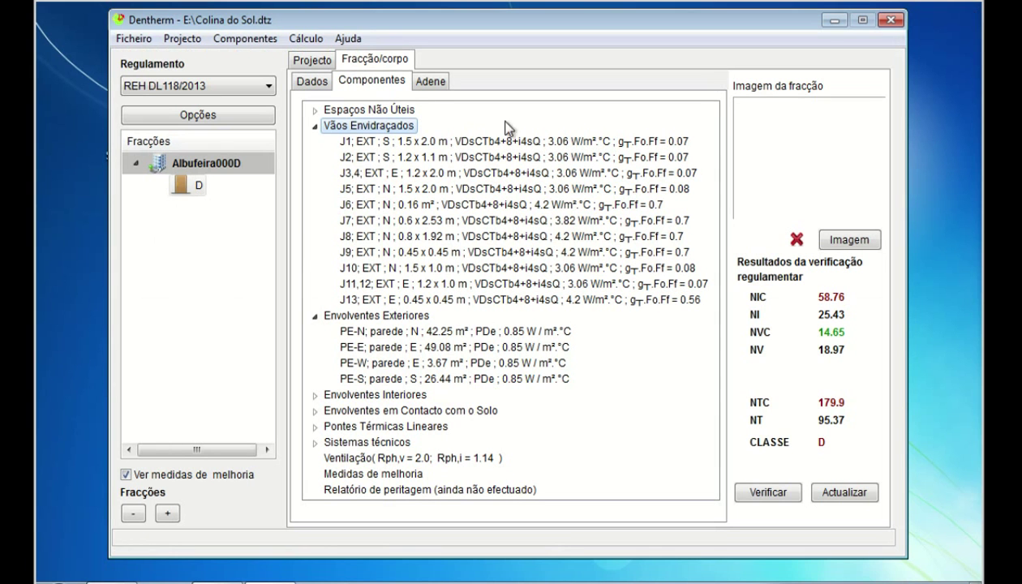
double_click(388, 334)
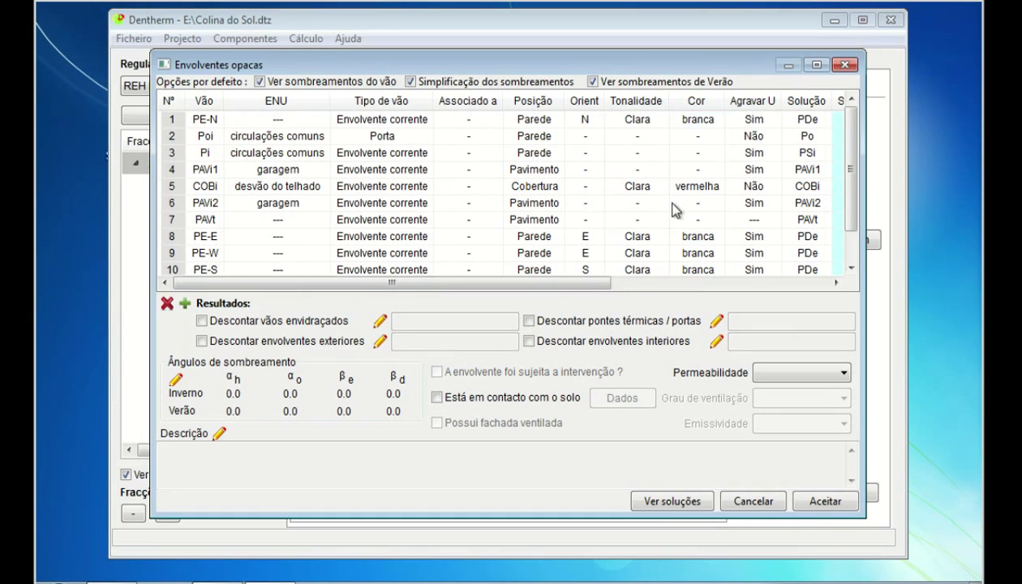
click(815, 66)
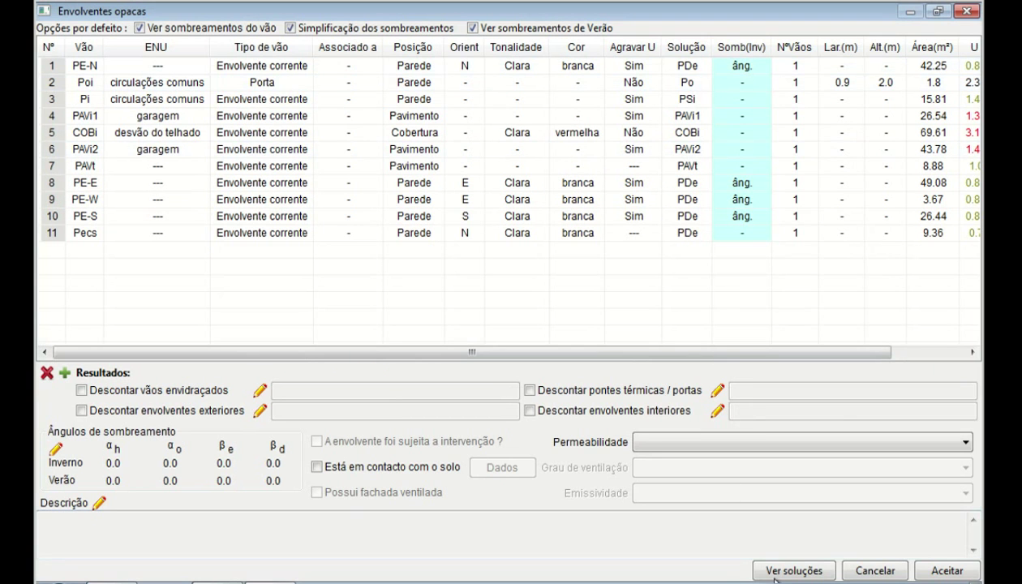
click(783, 571)
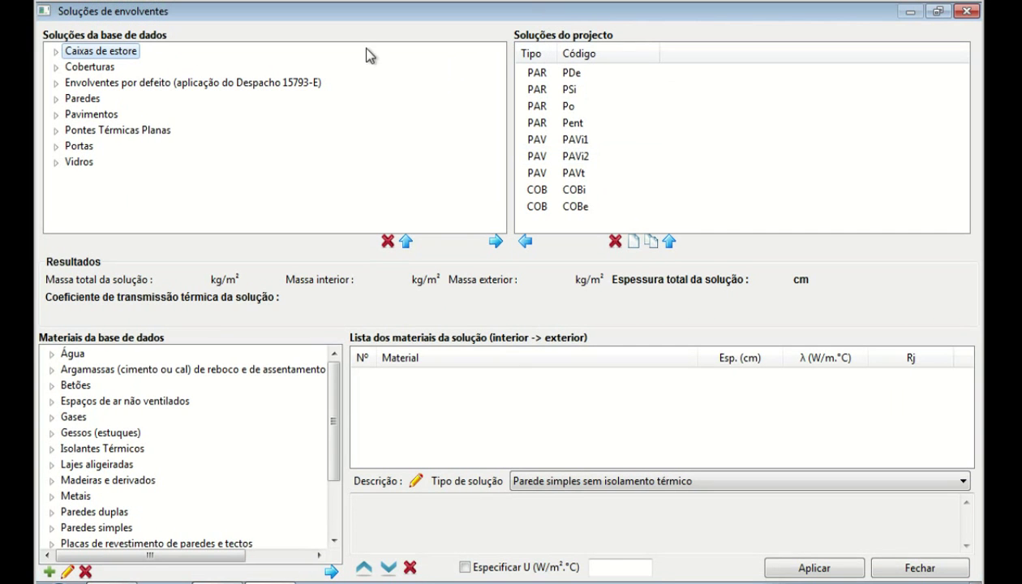
click(908, 569)
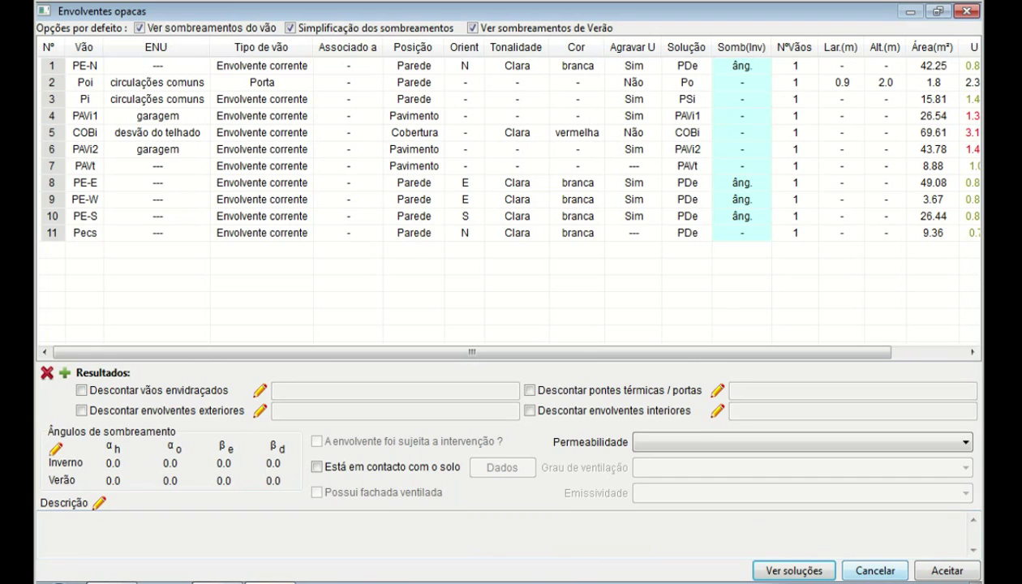
click(876, 570)
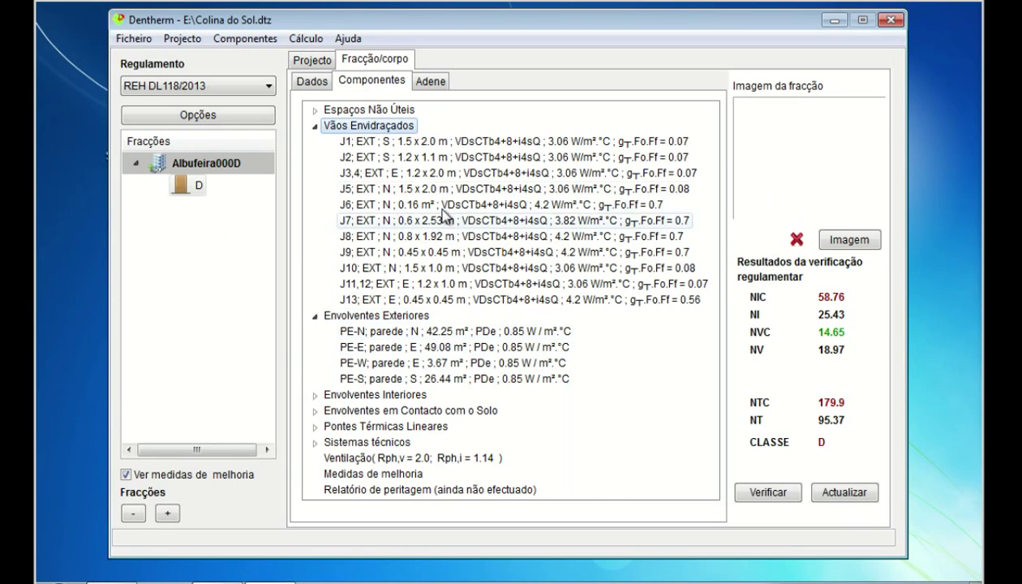
Step: In the glazed openings table, set the ENU of opening J10 to garagem and its orientation to HOR
double_click(397, 152)
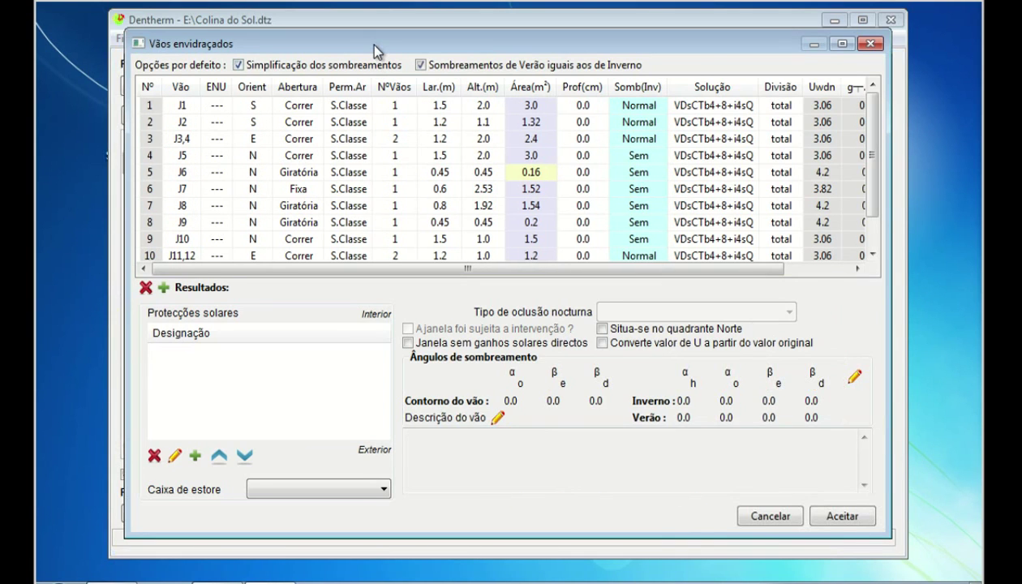
double_click(373, 45)
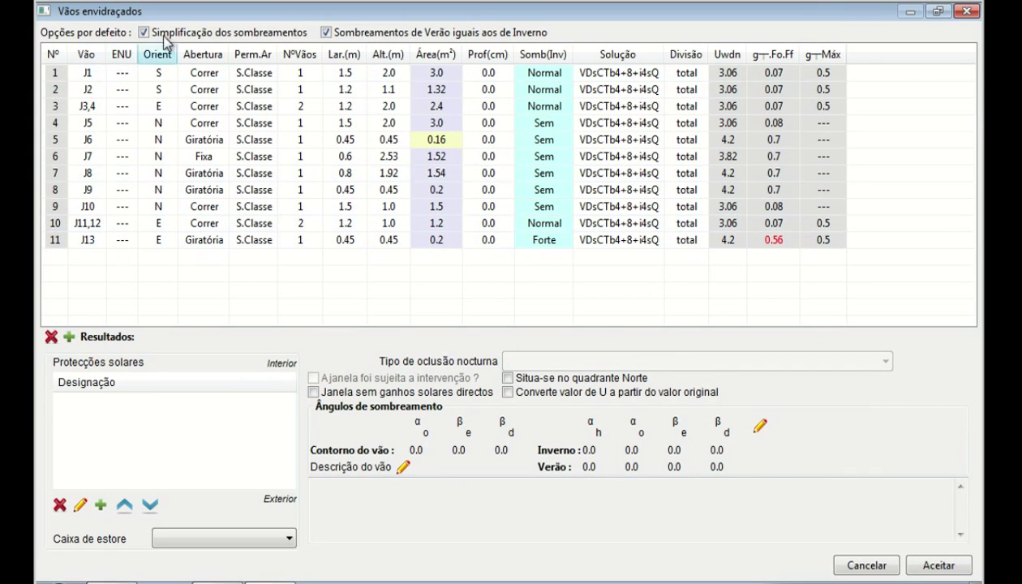
click(144, 209)
click(132, 207)
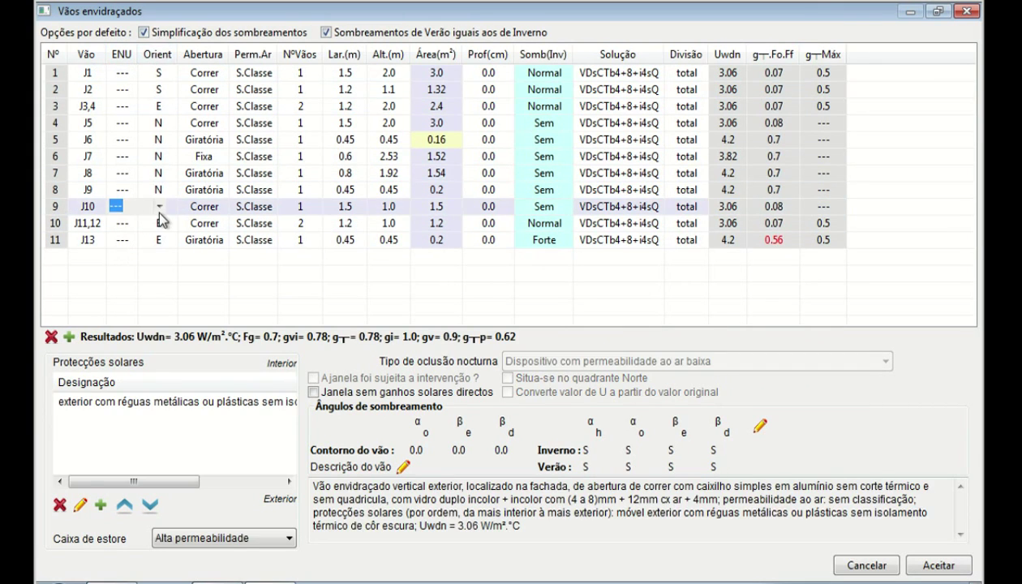
click(133, 208)
click(138, 235)
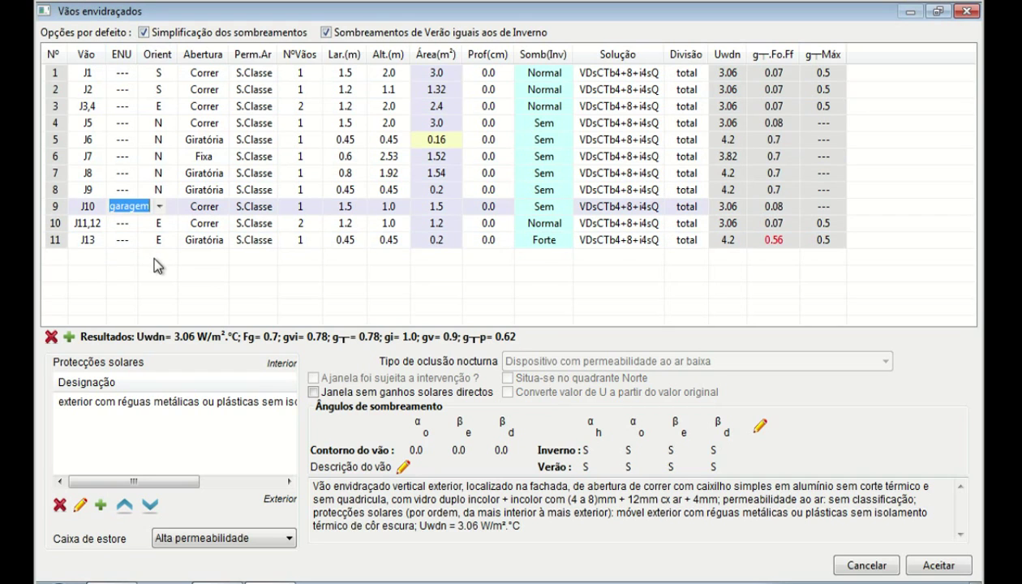
click(152, 254)
click(189, 208)
click(156, 232)
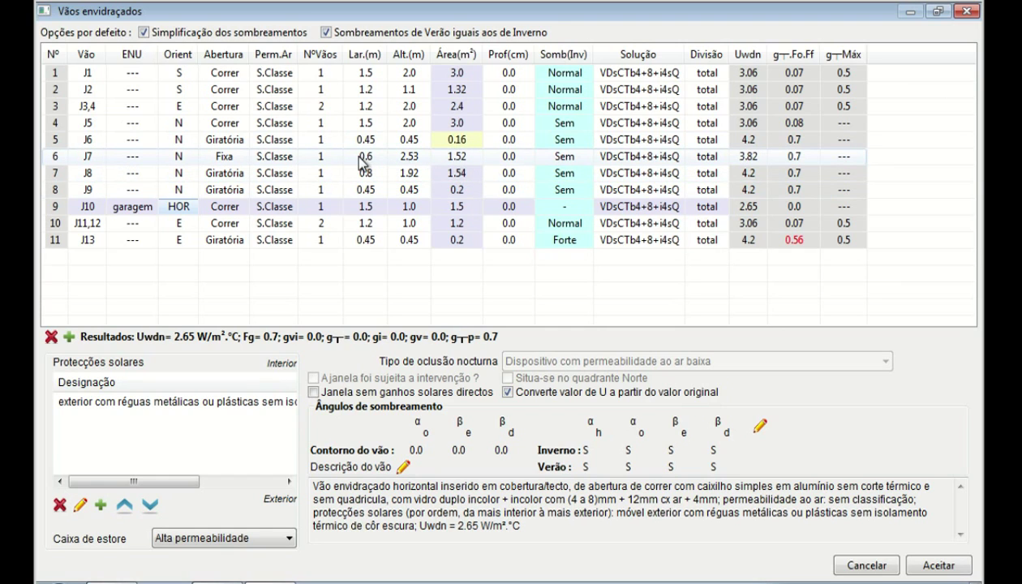
Step: Enter "-" as the area of opening J6 to restore the area calculated from its width and height
click(457, 146)
click(452, 140)
text(-)
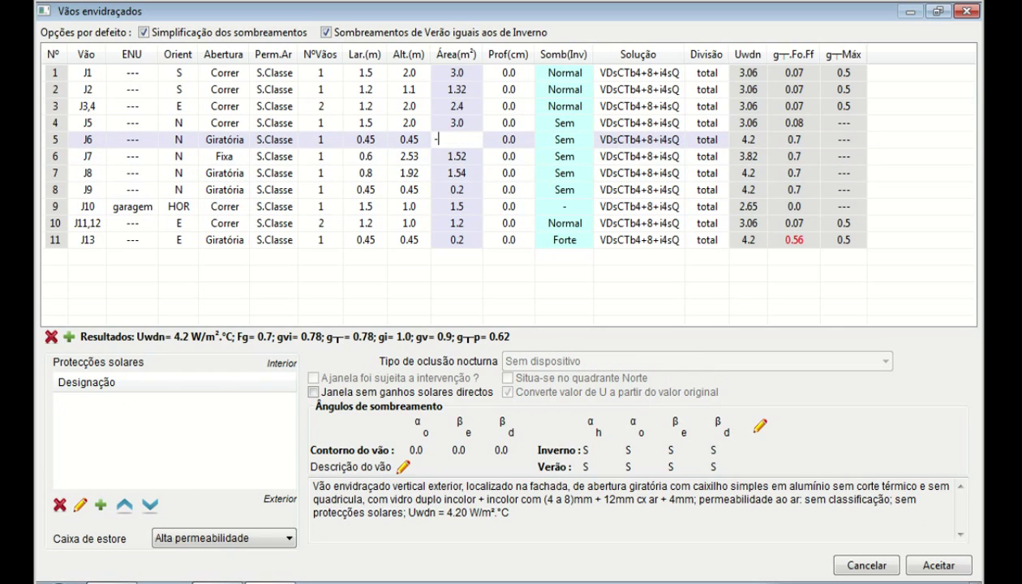
key(Return)
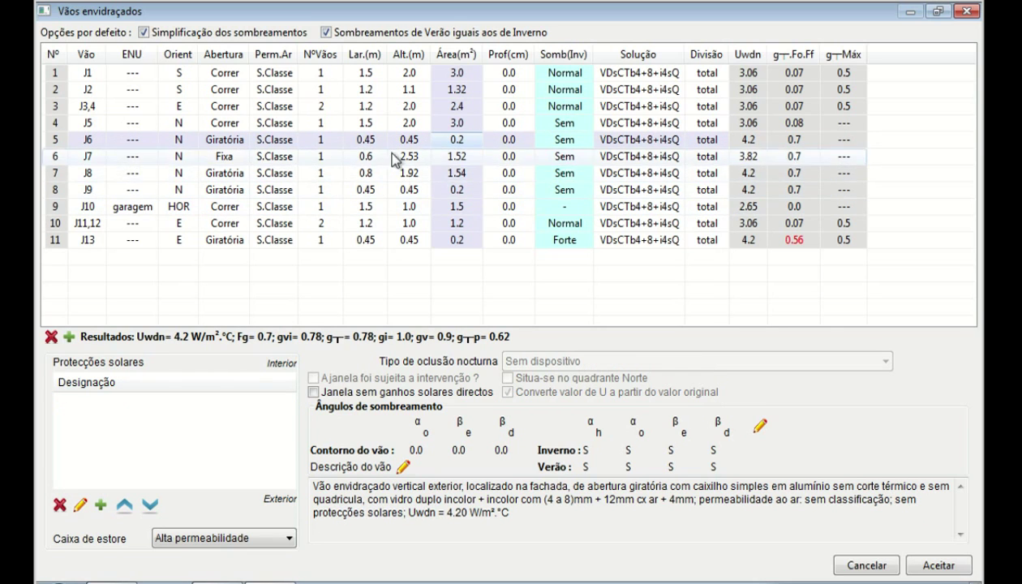
Step: Turn off the default options for summer shading equal to winter and for shading simplification
click(125, 172)
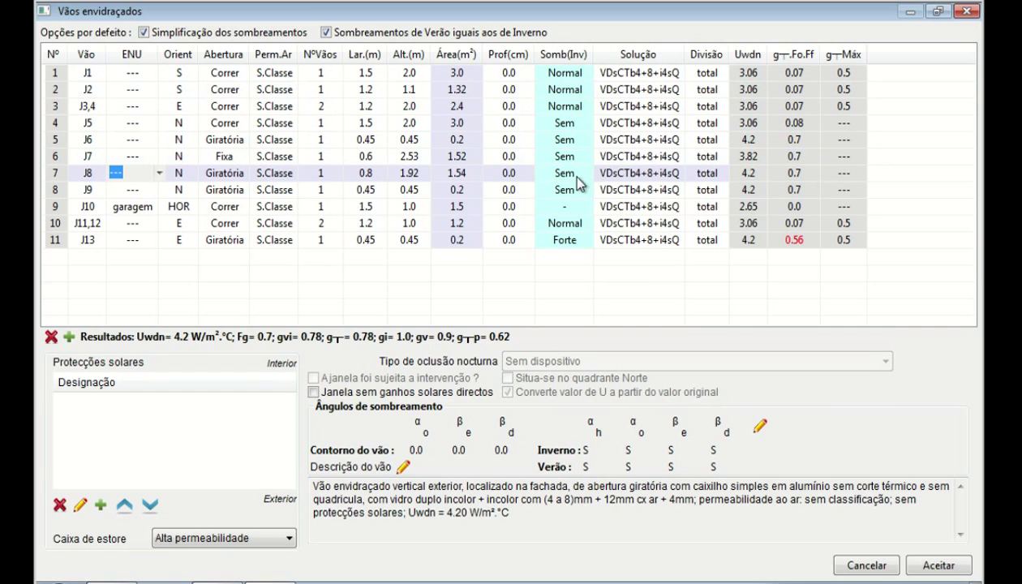
click(393, 36)
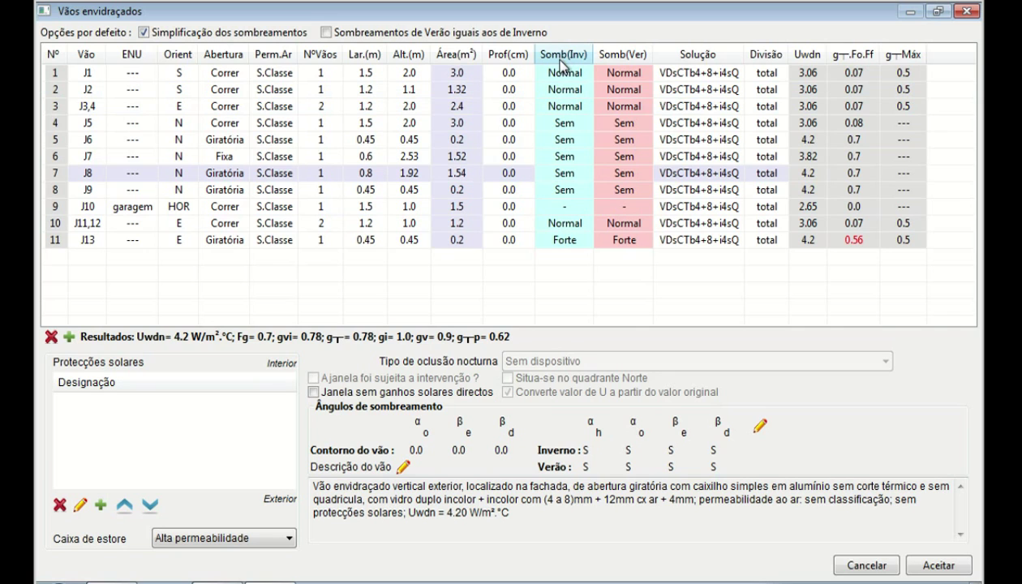
click(178, 34)
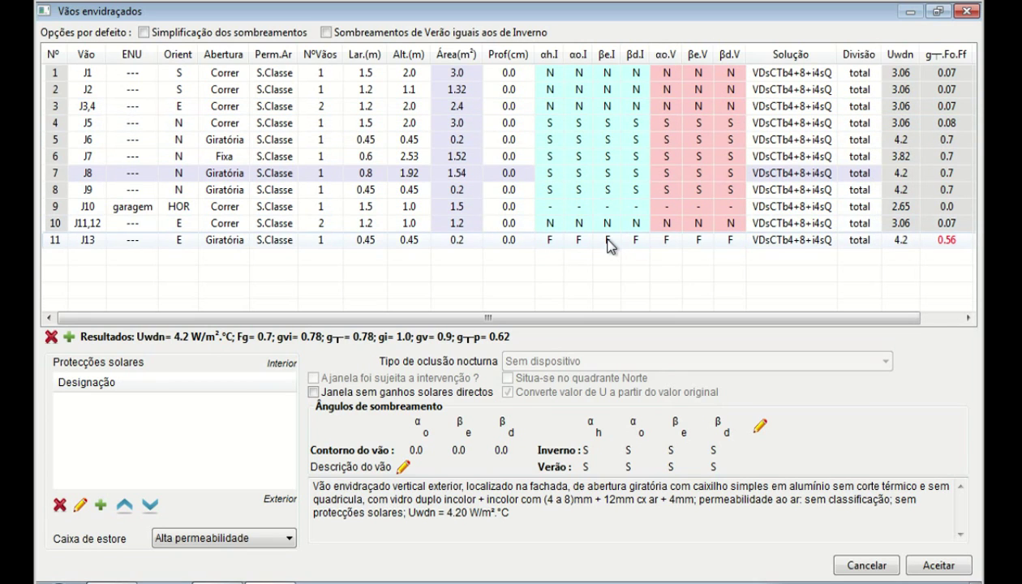
Step: Switch opening J8 from simplified shading to specified angles, with a winter horizon angle αh of 35.0
double_click(552, 174)
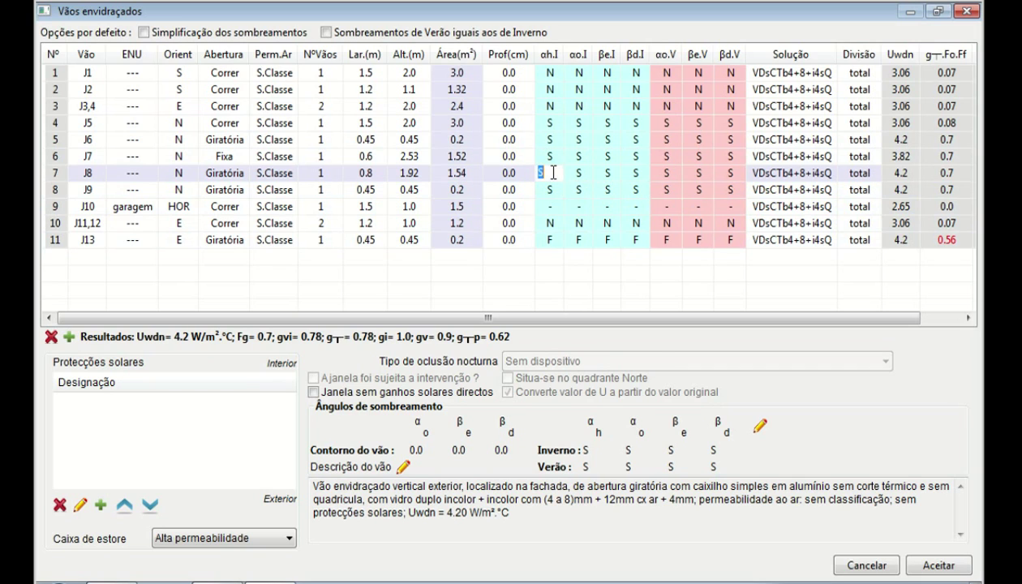
key(Return)
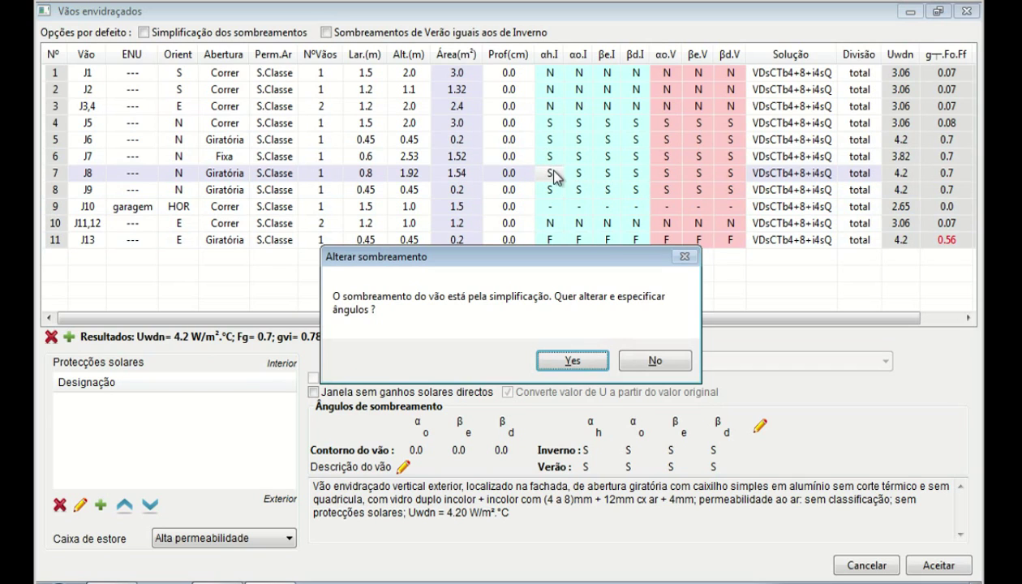
click(575, 365)
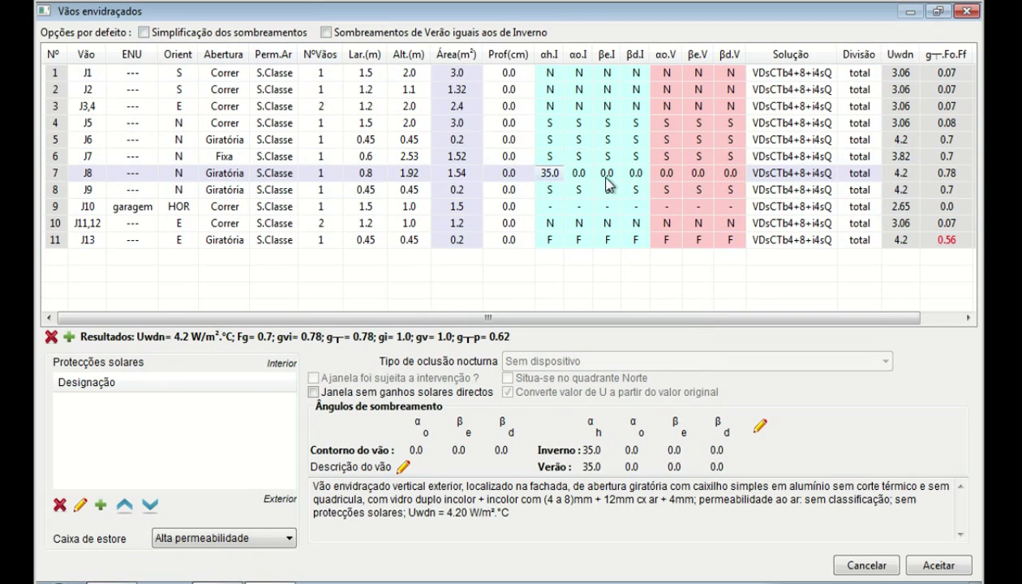
Step: Turn shading simplification back on and check the shading angles of opening J8 without editing them
click(188, 36)
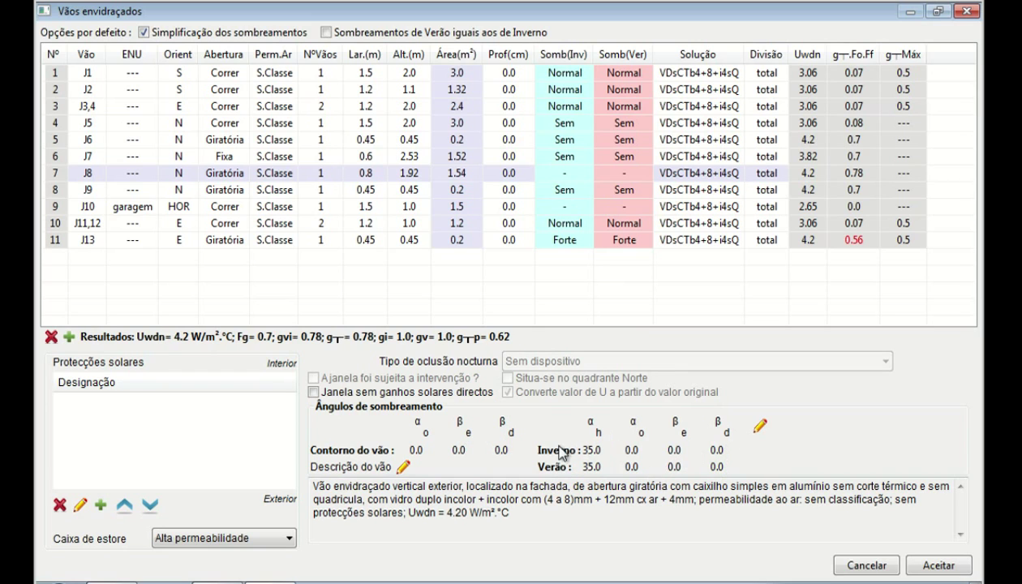
click(760, 428)
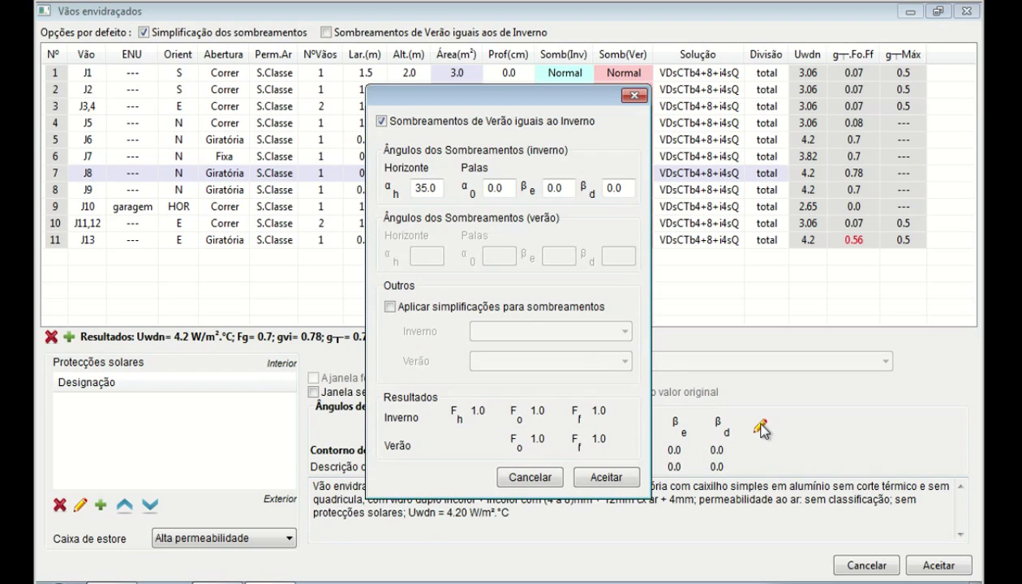
click(529, 478)
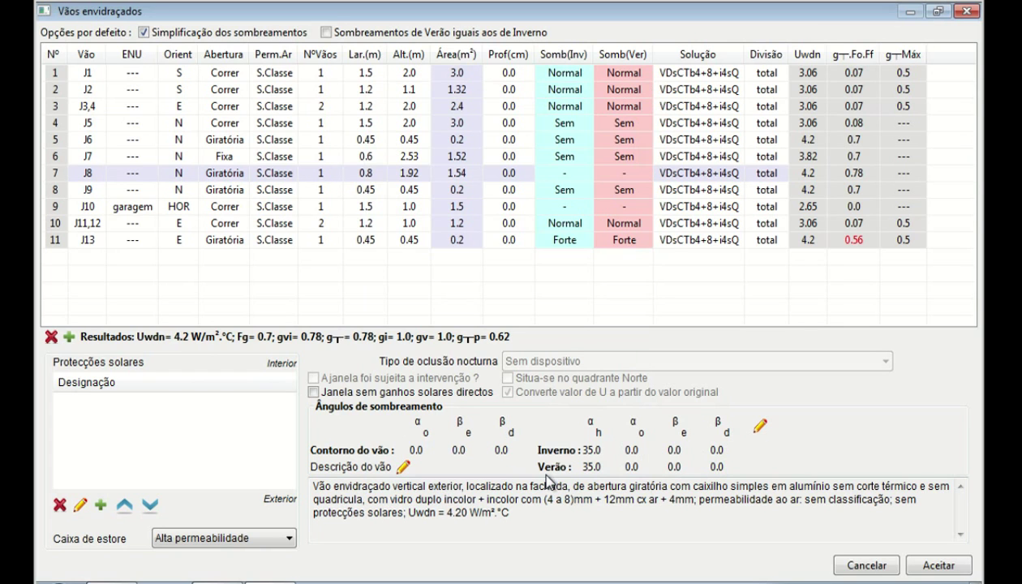
Step: Assign J8 the database solution VSMi4cQ: wooden frame, single glazing with quadrículas, incolor 4mm
click(720, 177)
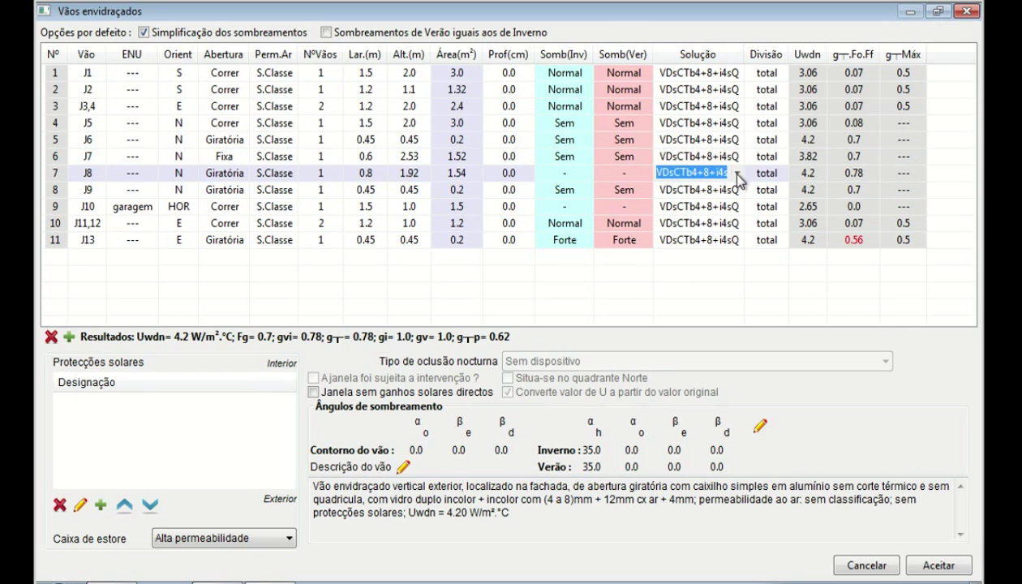
click(738, 175)
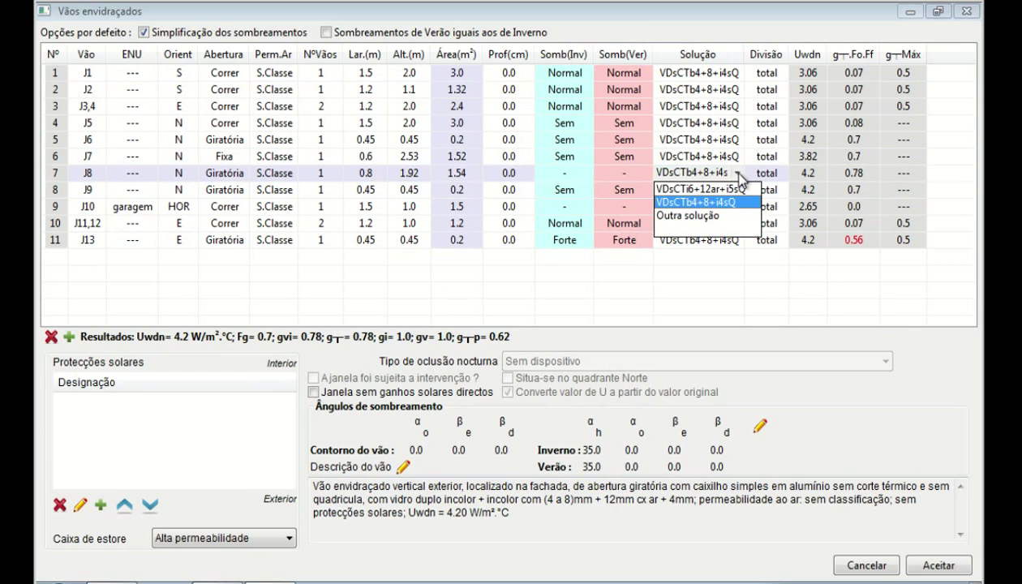
click(711, 217)
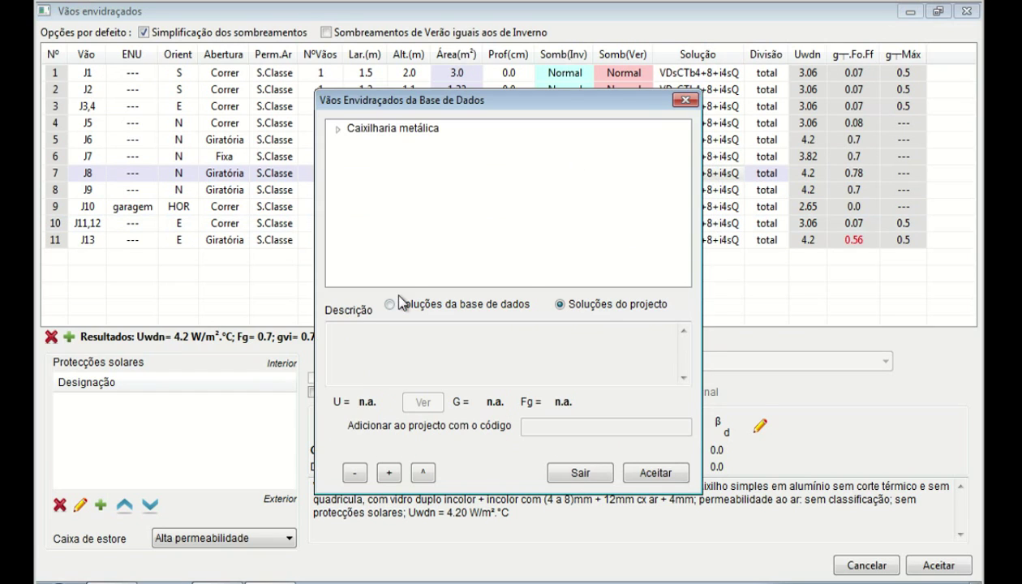
click(391, 304)
click(337, 176)
click(354, 207)
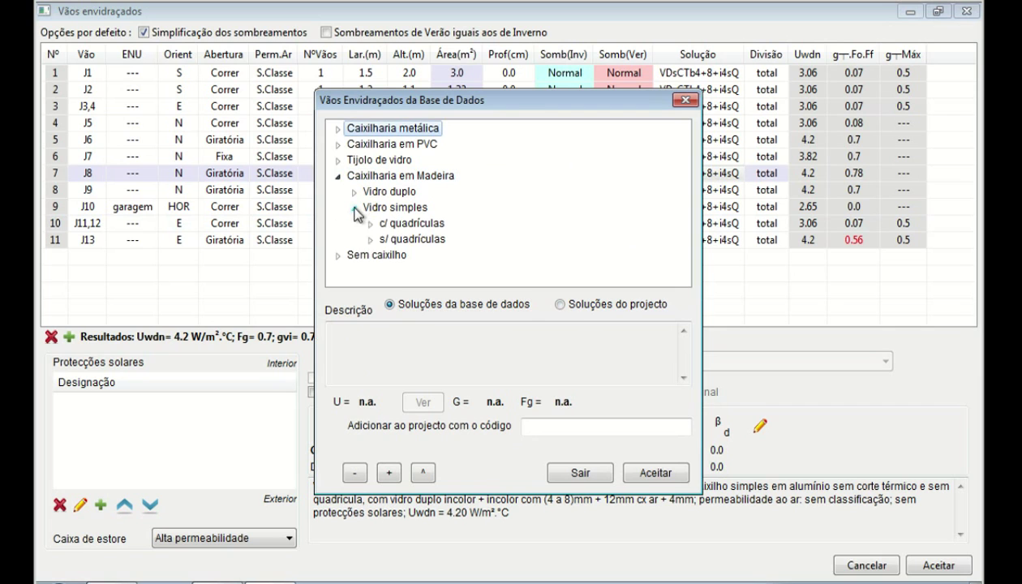
click(370, 223)
click(422, 240)
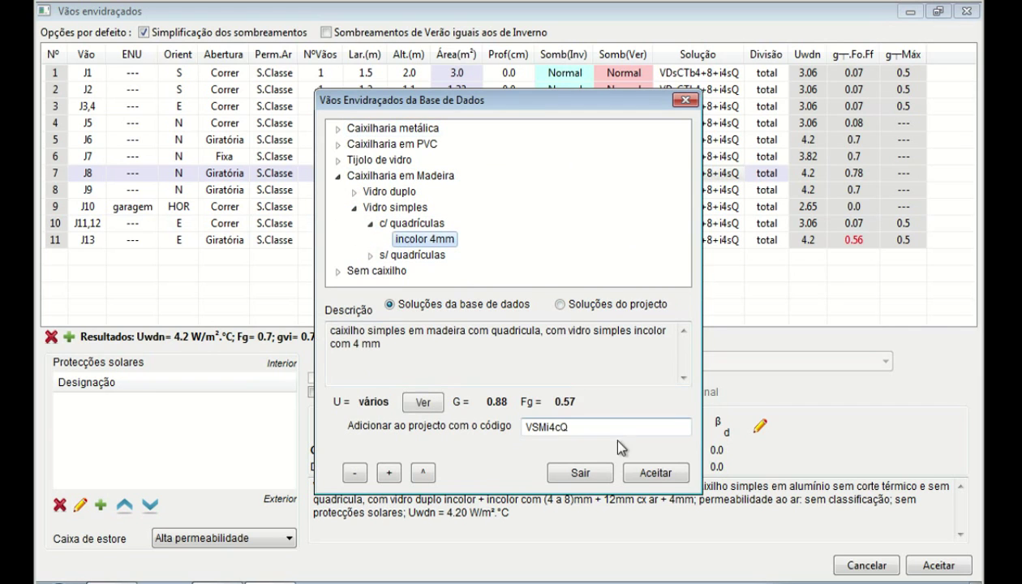
click(655, 472)
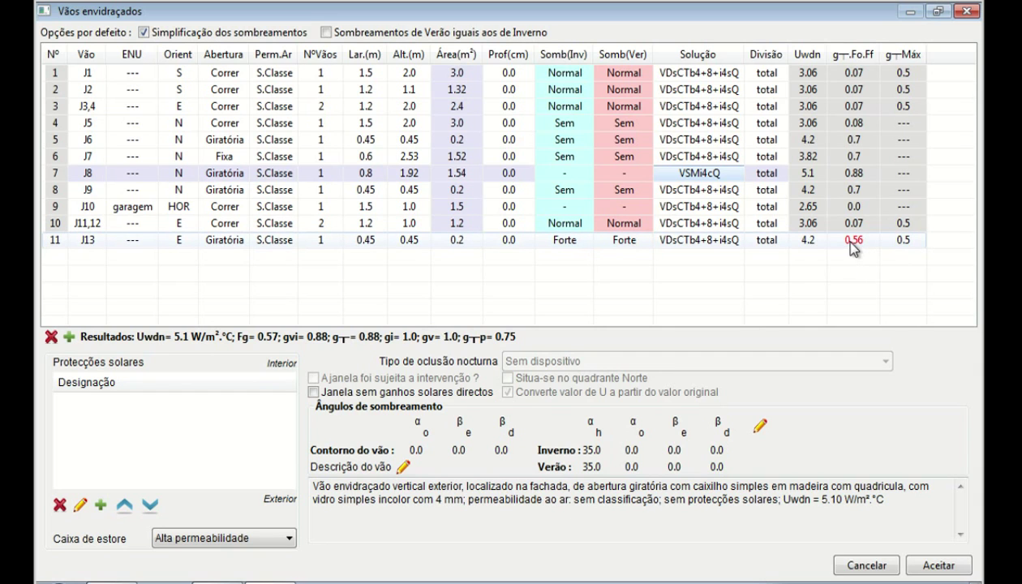
Step: Edit the solar protection of opening J1, setting its night occlusion type to Cortina interior opaca
click(58, 80)
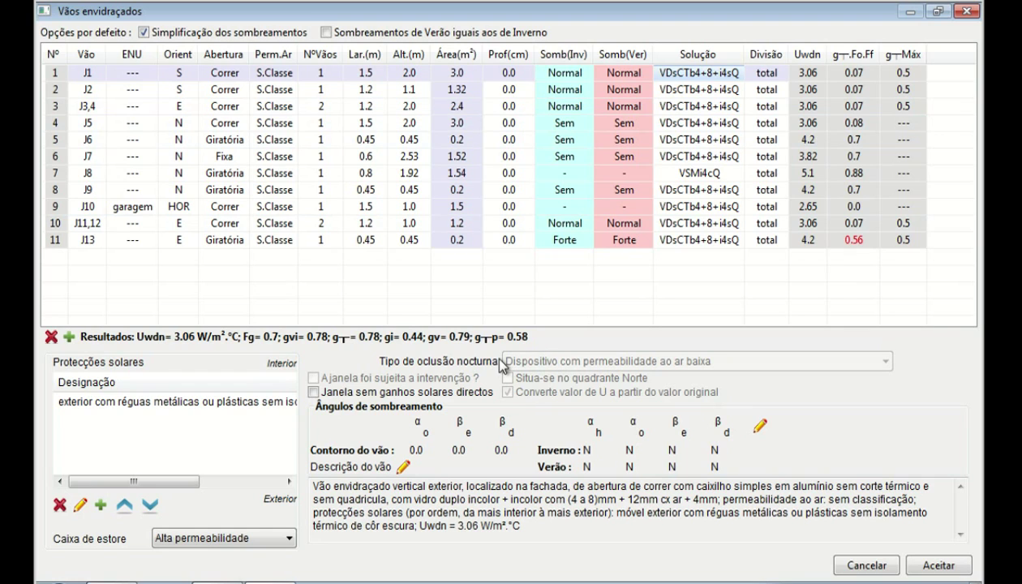
click(128, 401)
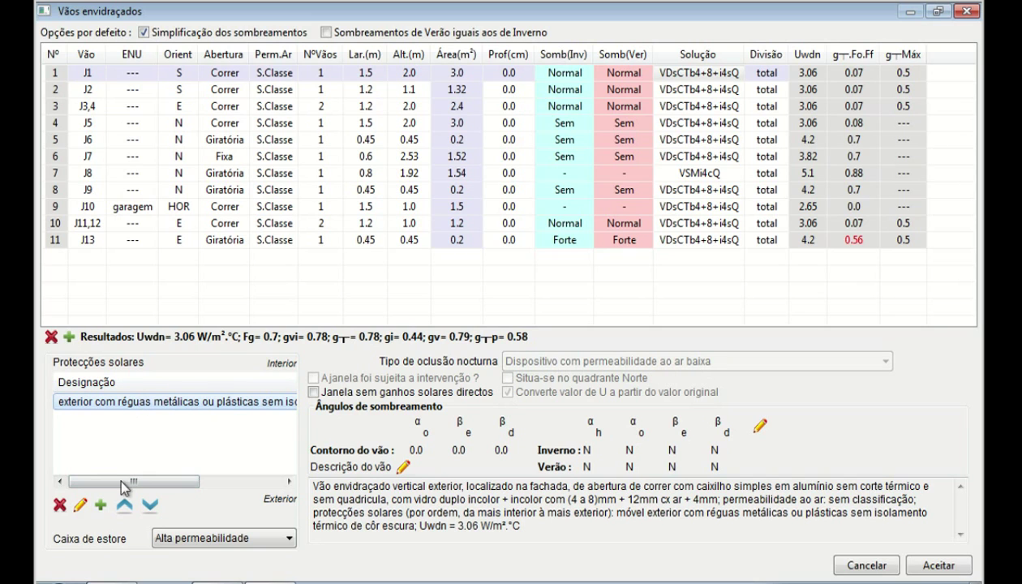
click(79, 505)
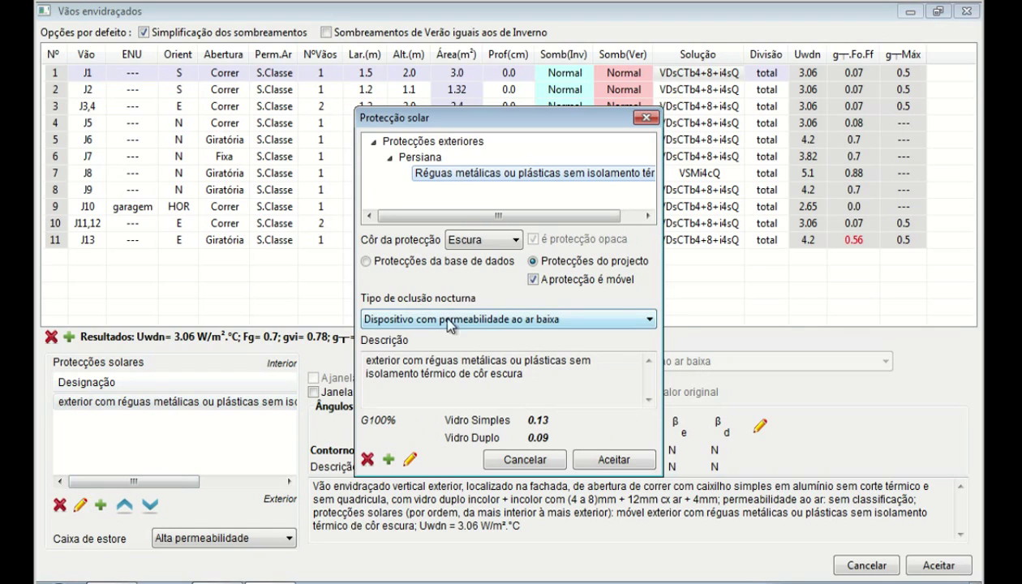
click(500, 322)
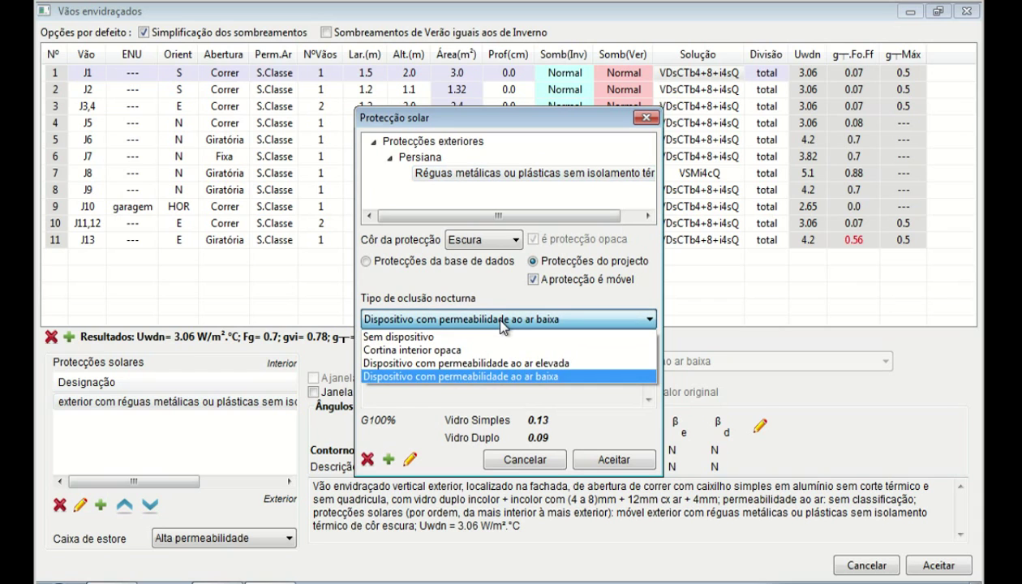
click(470, 352)
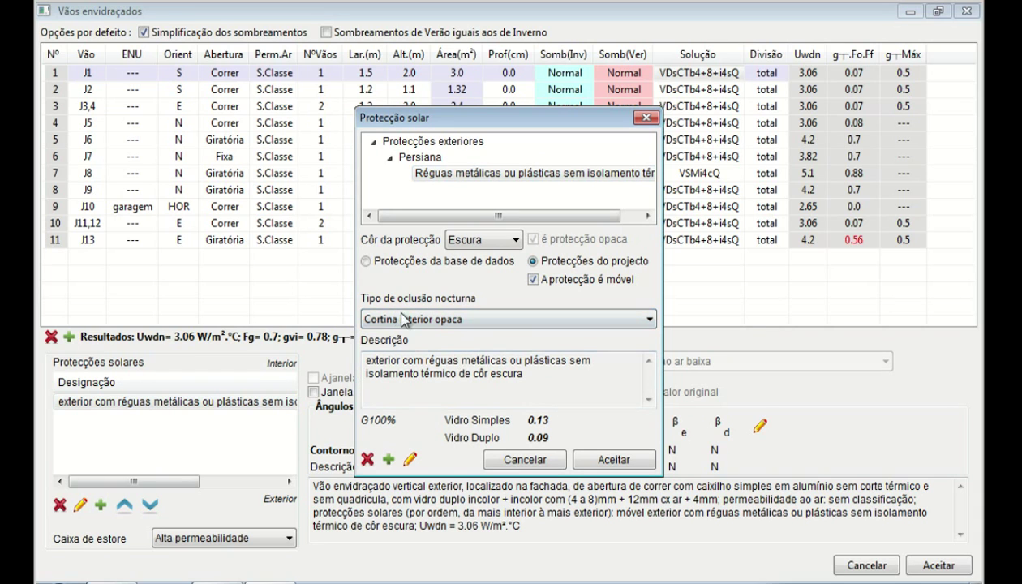
click(626, 454)
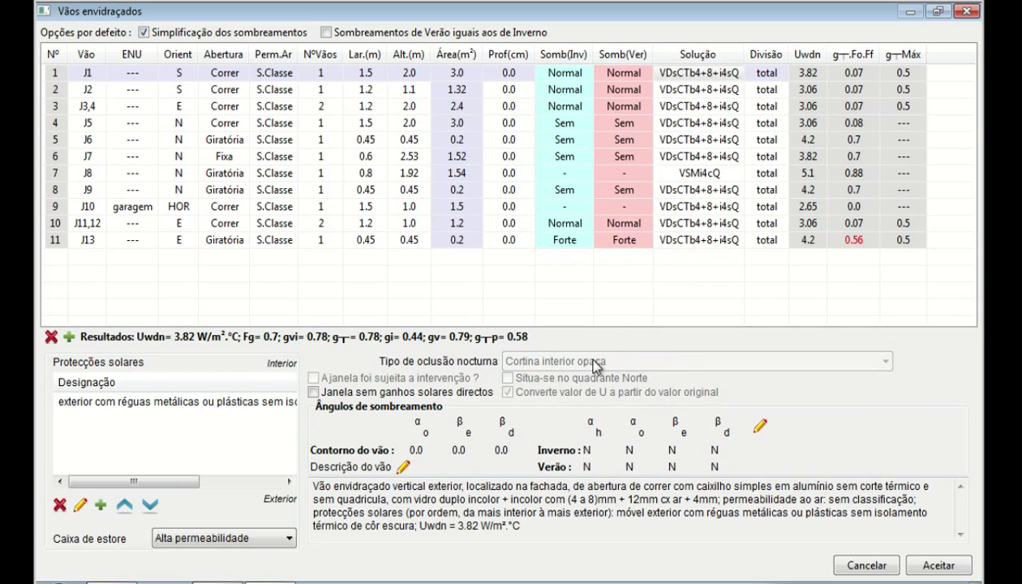
Step: Add the database interior protection Cortinas, Ligeiramente transparentes, with colour Clara to opening J6
click(61, 97)
click(55, 112)
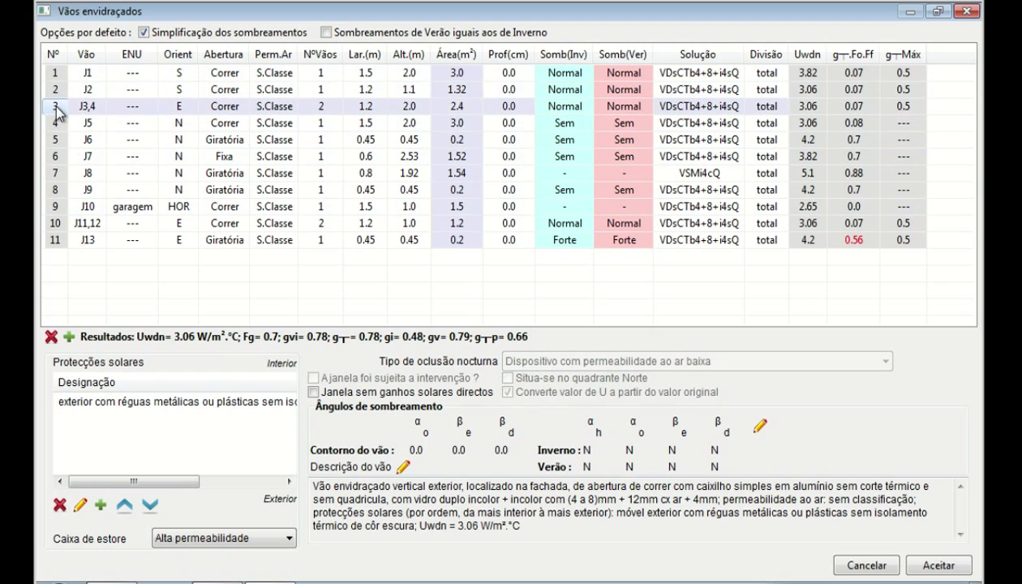
click(57, 122)
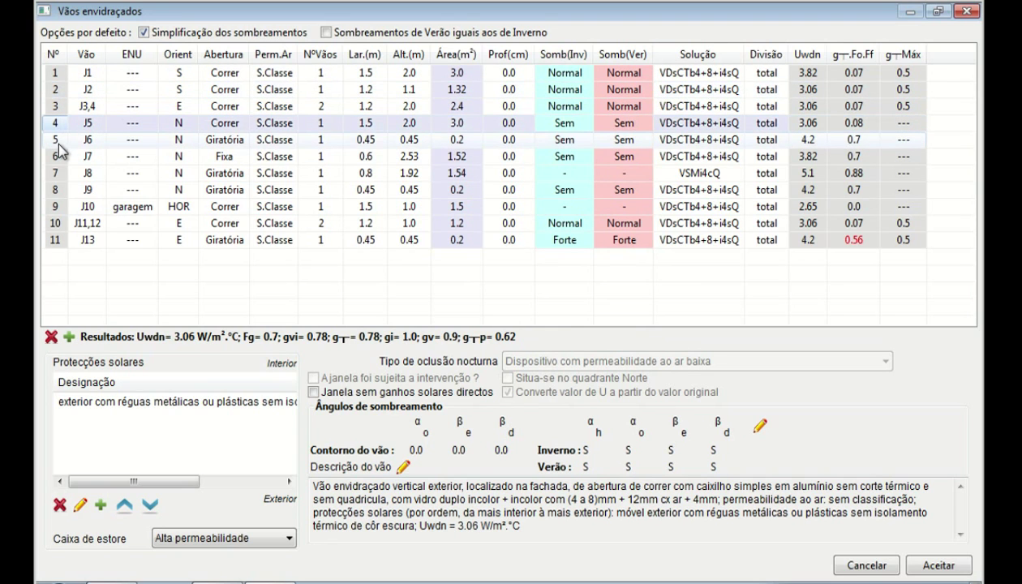
click(57, 140)
click(59, 153)
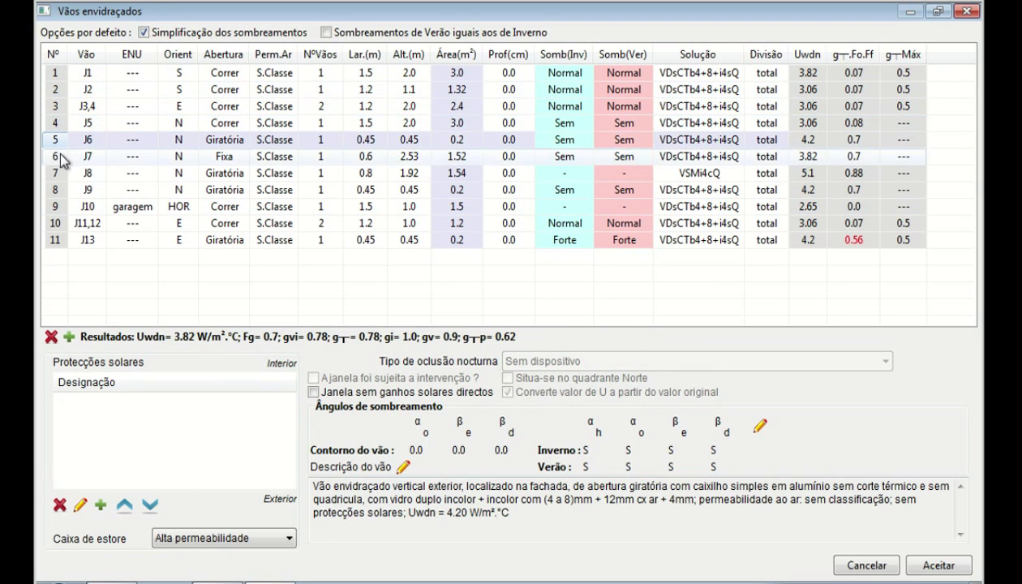
click(59, 141)
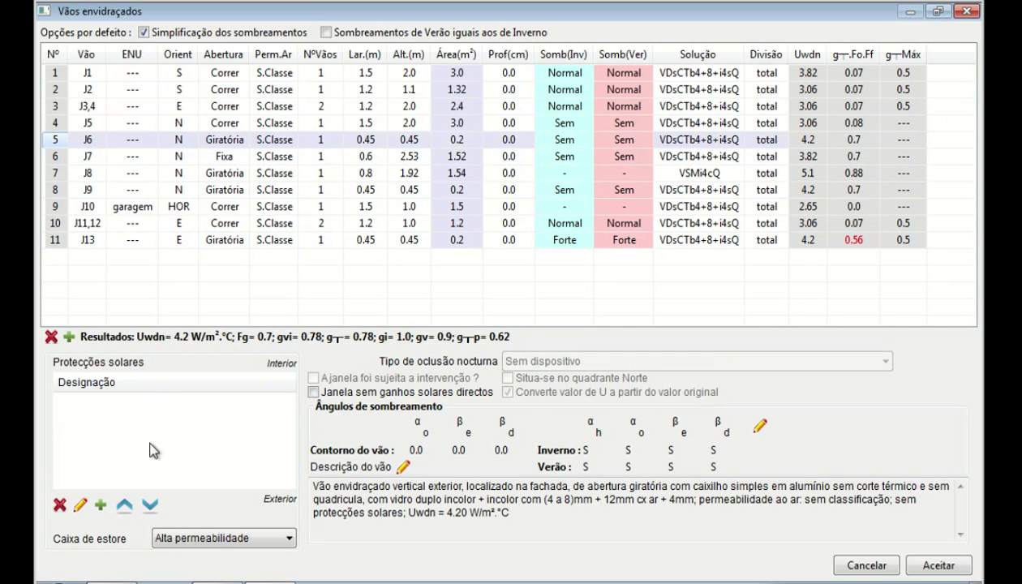
click(101, 505)
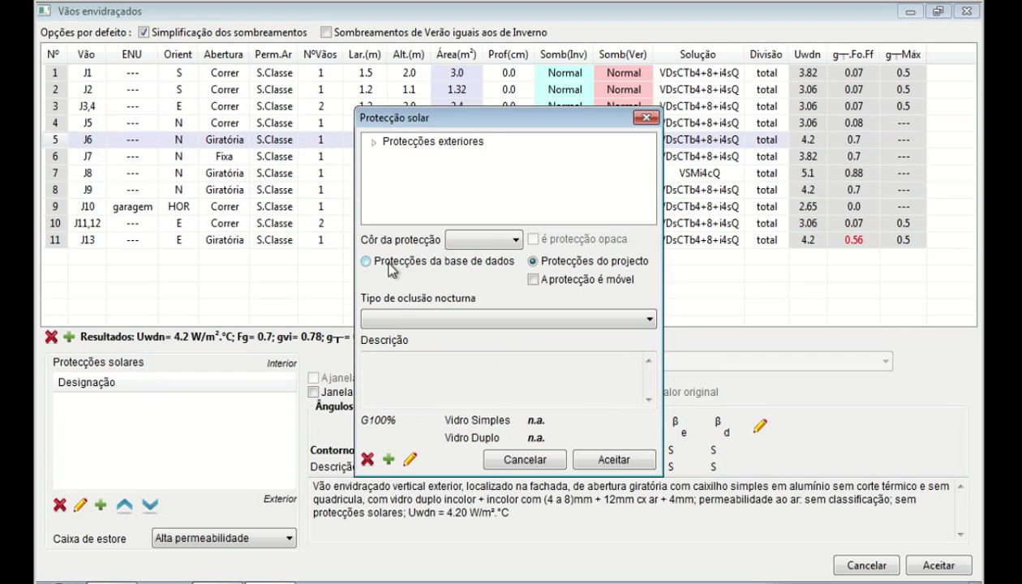
click(367, 261)
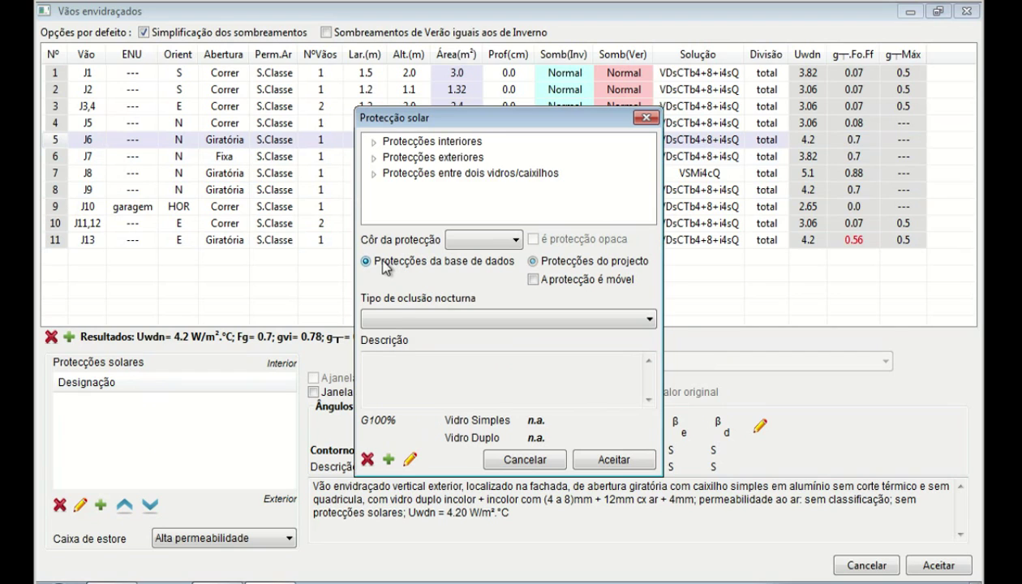
click(373, 142)
click(389, 159)
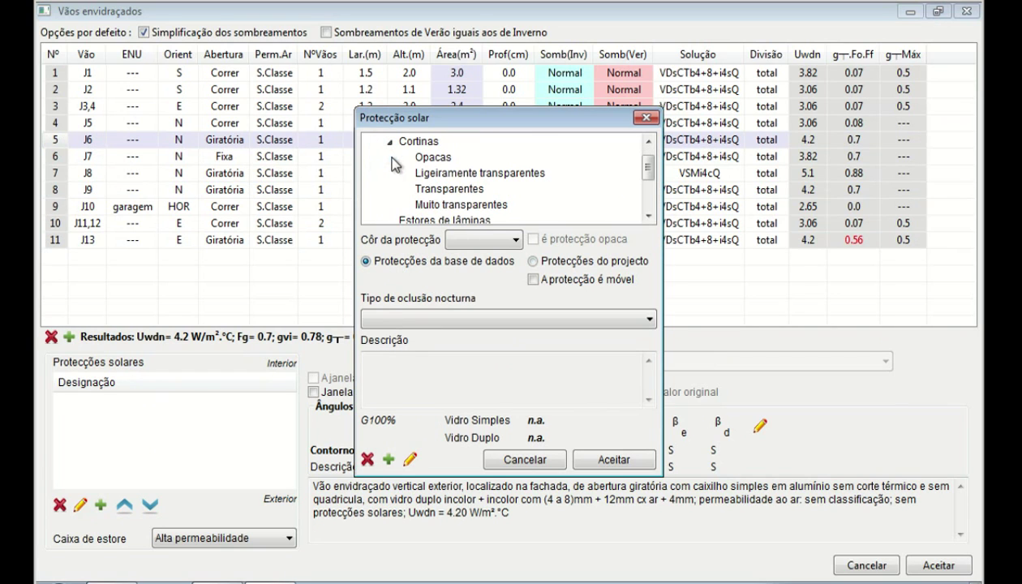
click(441, 172)
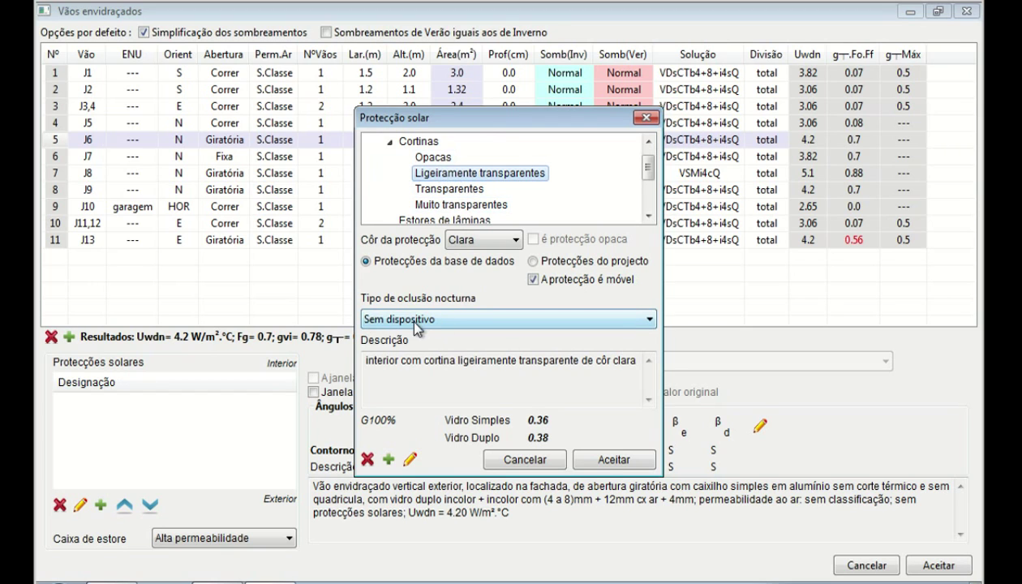
click(594, 459)
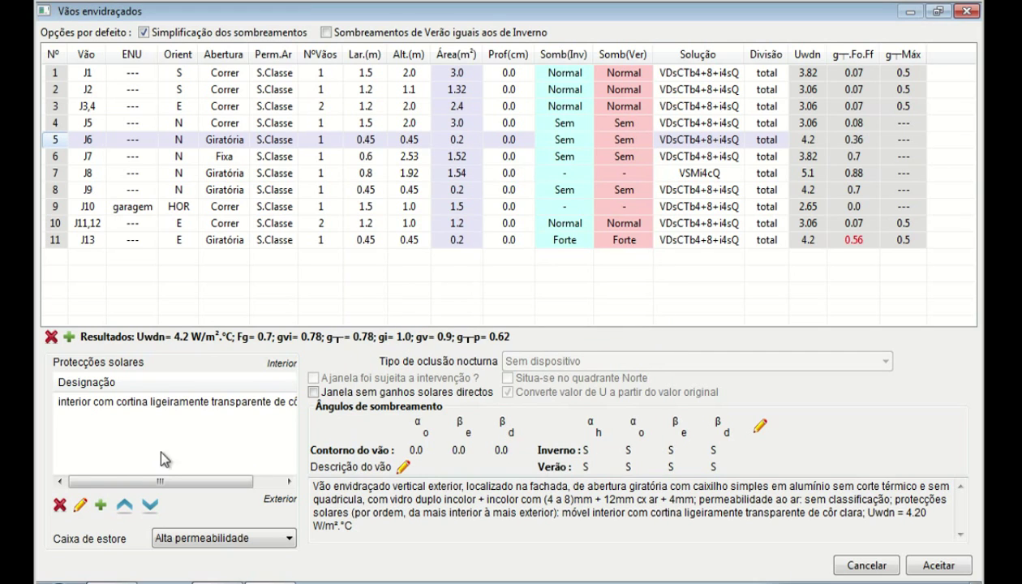
Step: Add the database exterior protection Persiana, Réguas metálicas ou plásticas sem isolamento, with colour Clara to opening J6
click(101, 504)
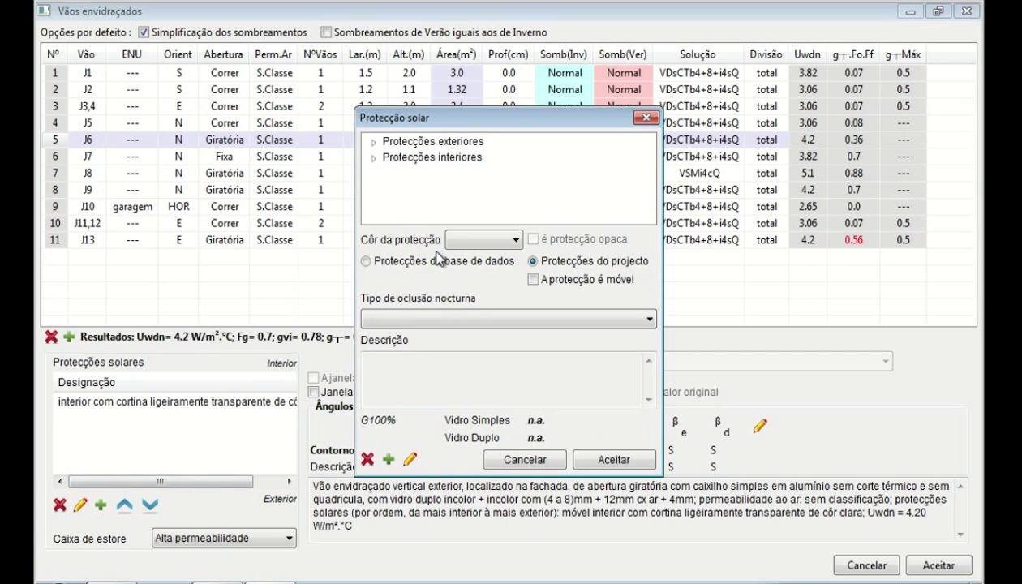
click(395, 261)
click(371, 160)
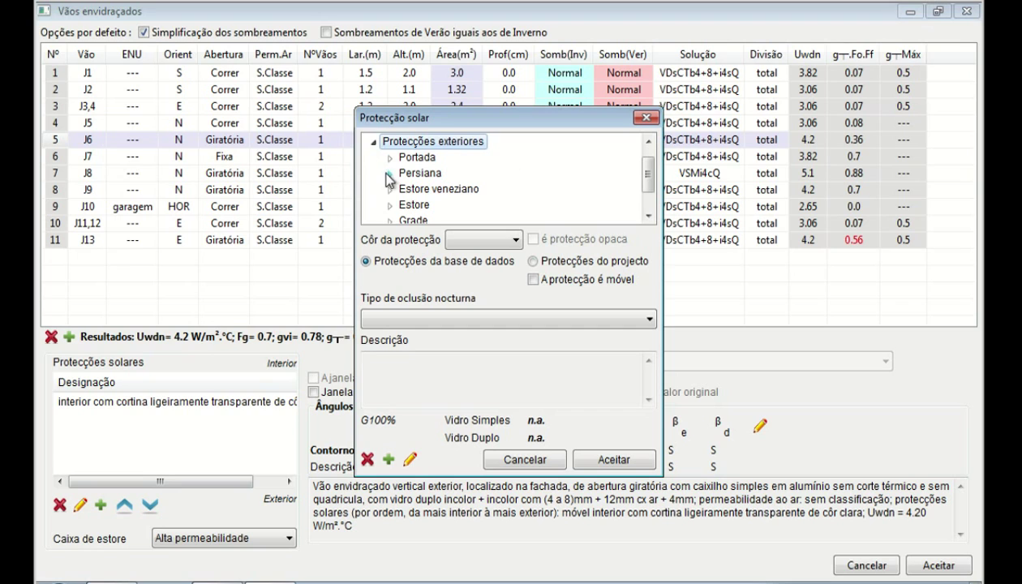
click(389, 173)
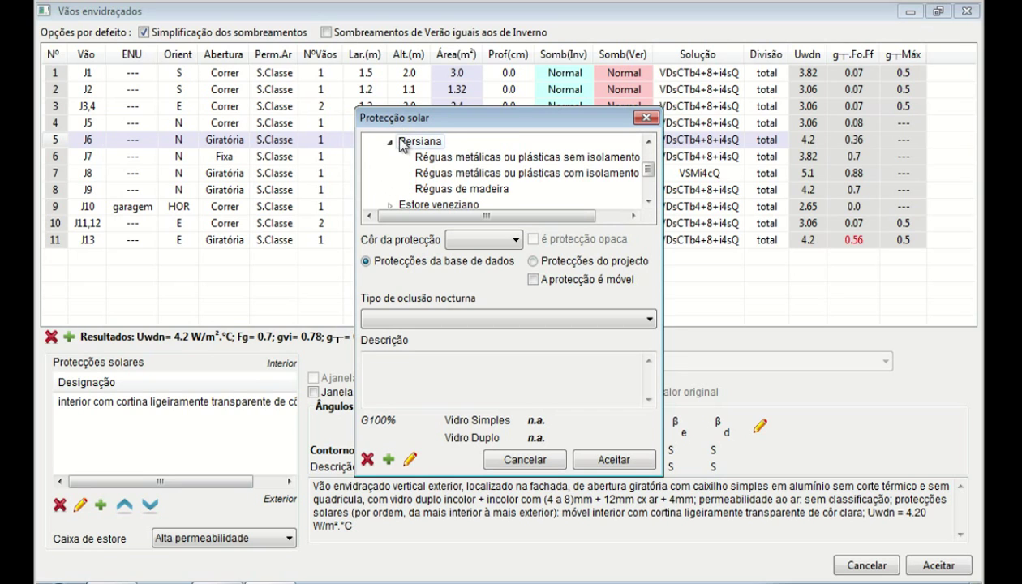
click(459, 159)
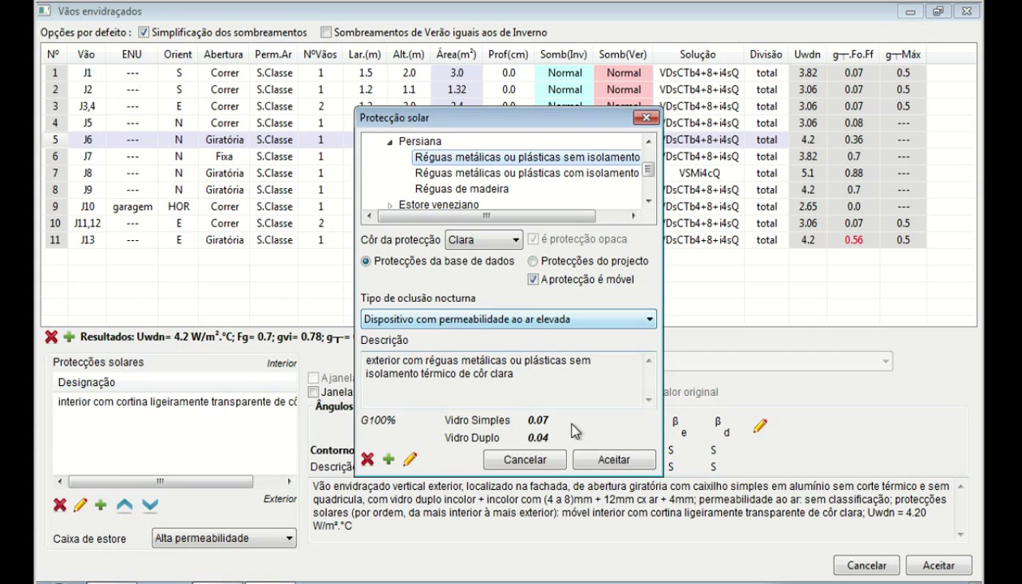
click(610, 454)
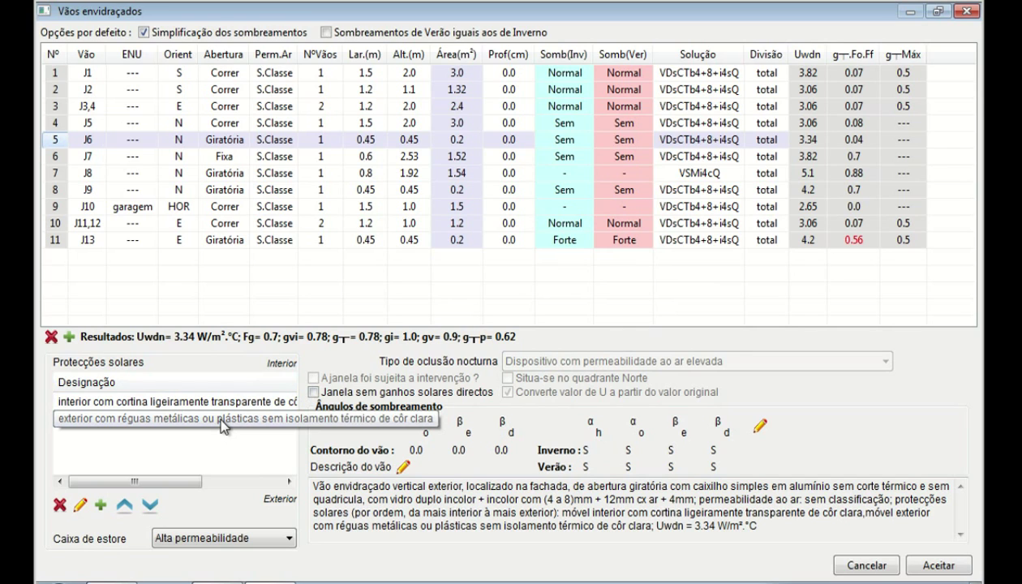
Step: Accept the glazed openings with the shutter box option as it is, and open the opaque envelopes from wall PE-N in a maximised window
click(208, 539)
click(209, 539)
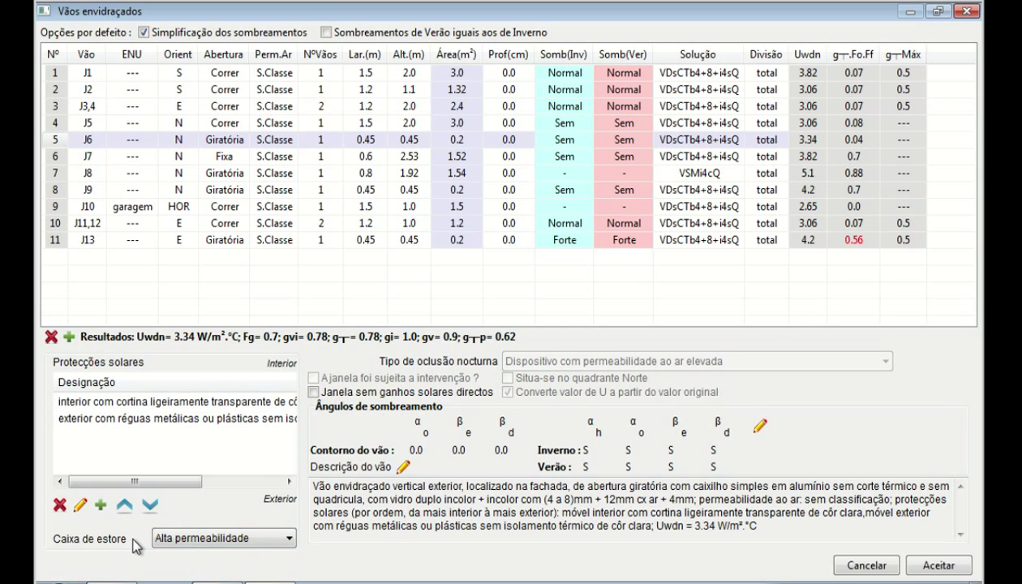
click(934, 566)
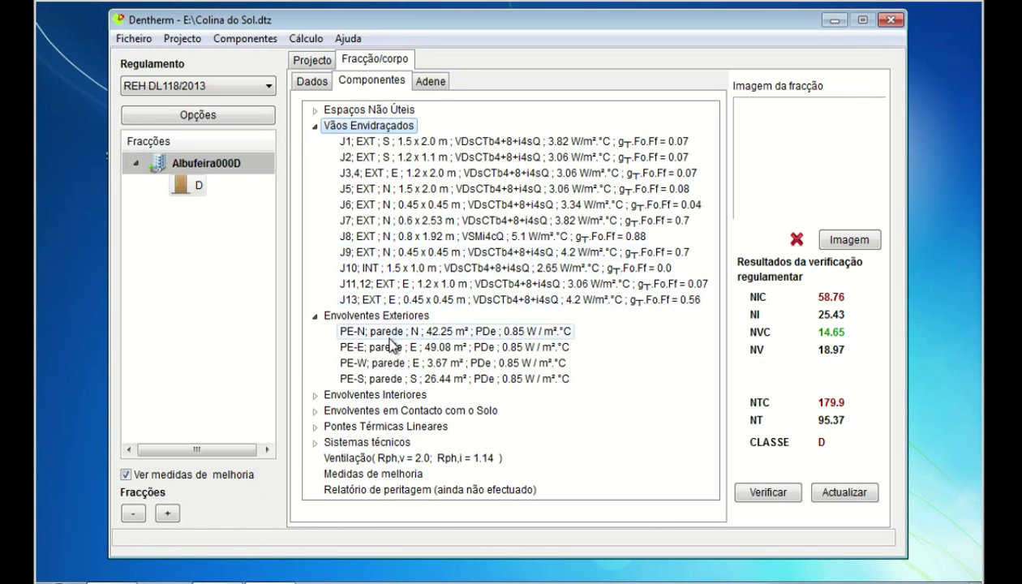
double_click(396, 334)
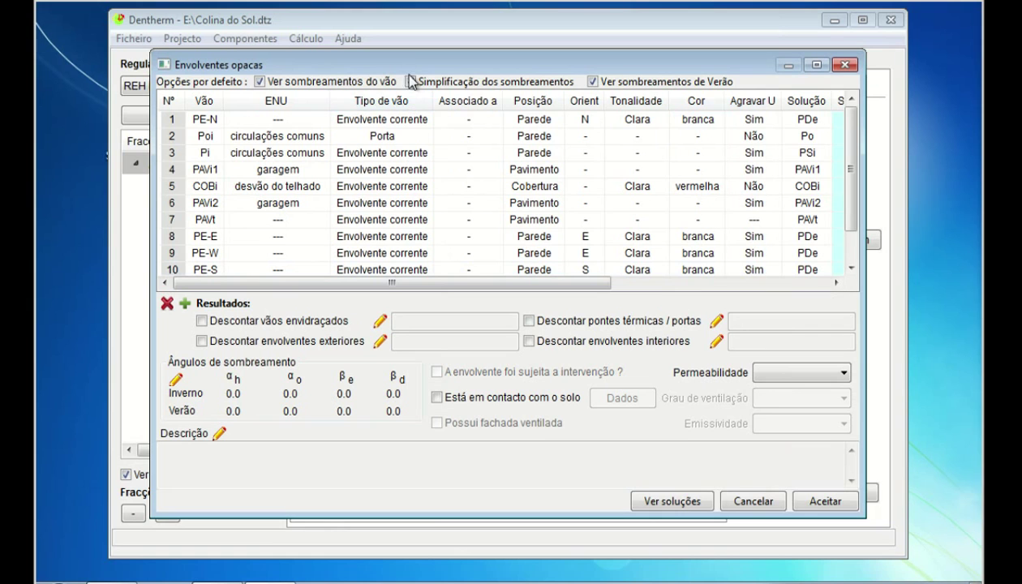
double_click(411, 70)
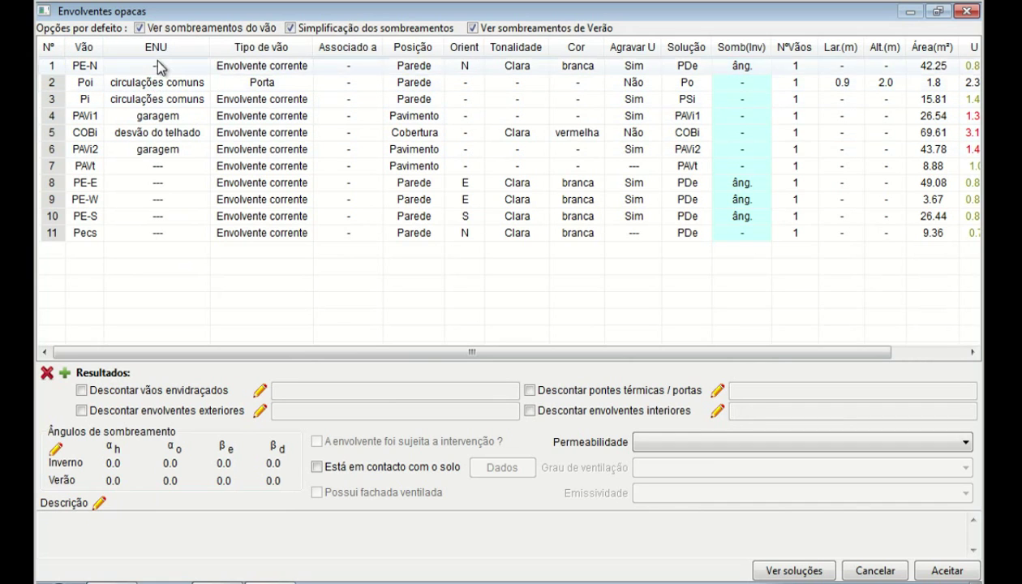
Step: Review the element types available for envelope Pi and set its type to Pilar
click(282, 99)
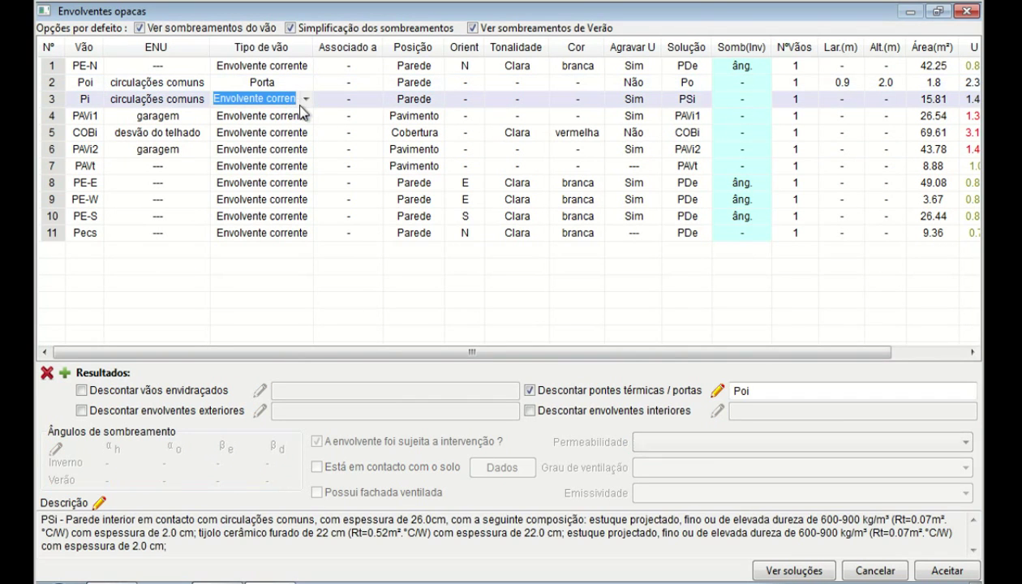
click(304, 100)
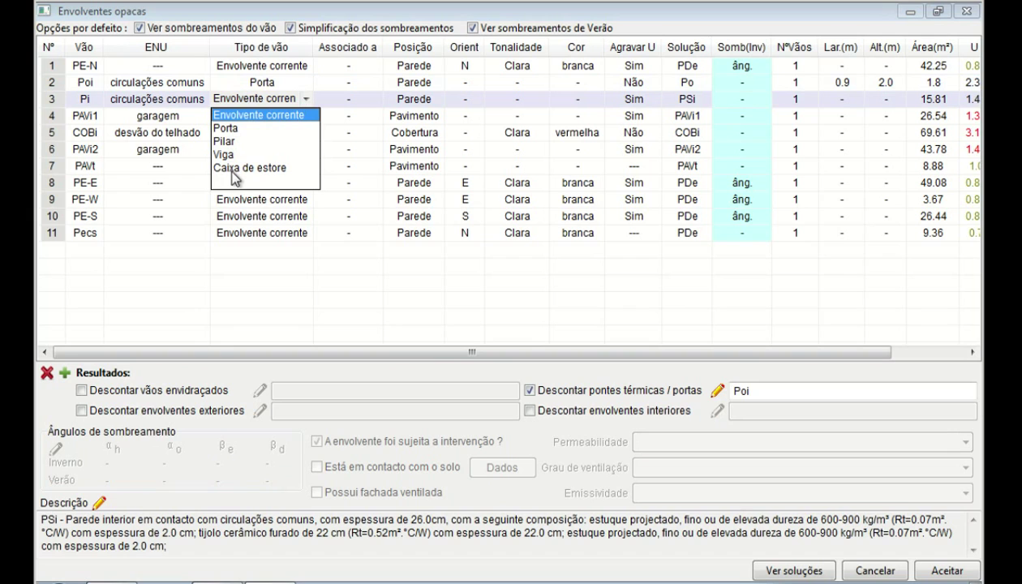
click(276, 274)
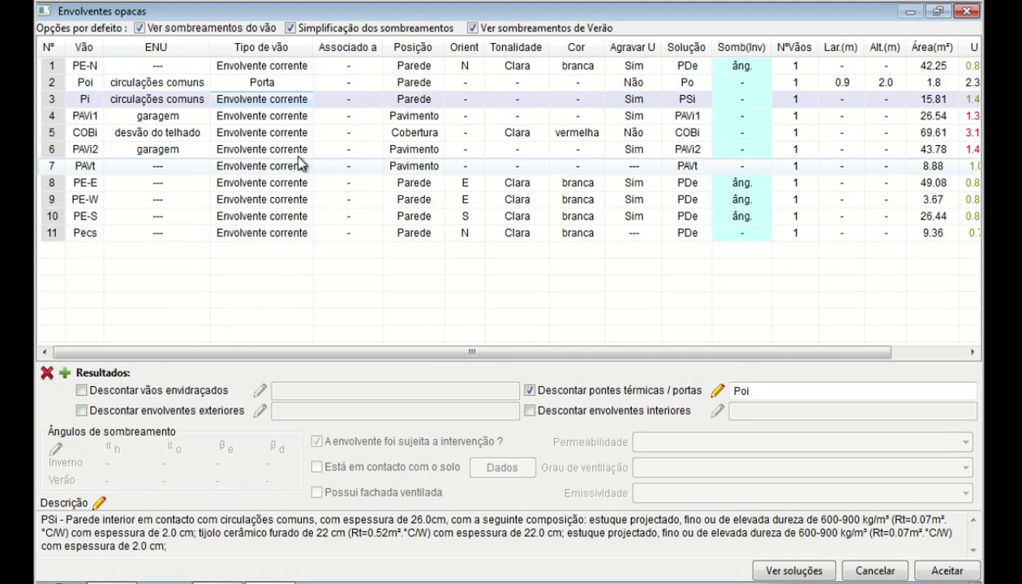
click(284, 99)
click(306, 99)
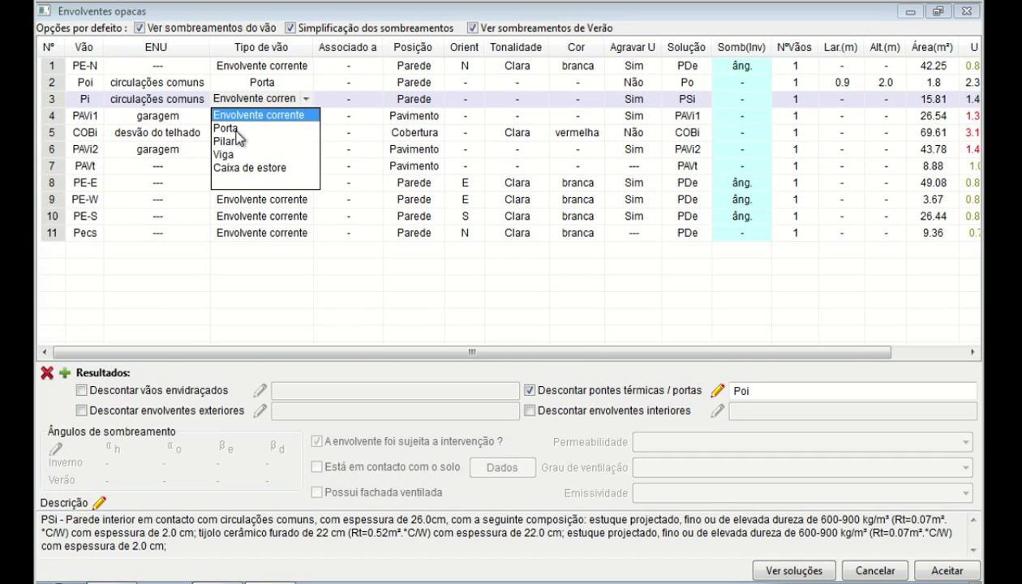
click(232, 141)
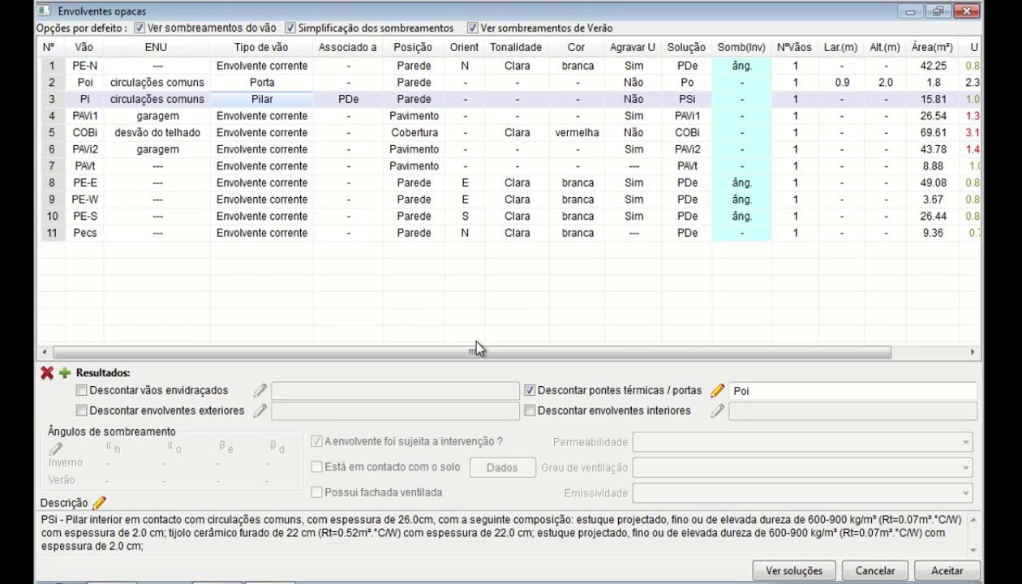
Step: Check the position options available for envelope Pi without changing the position
click(427, 98)
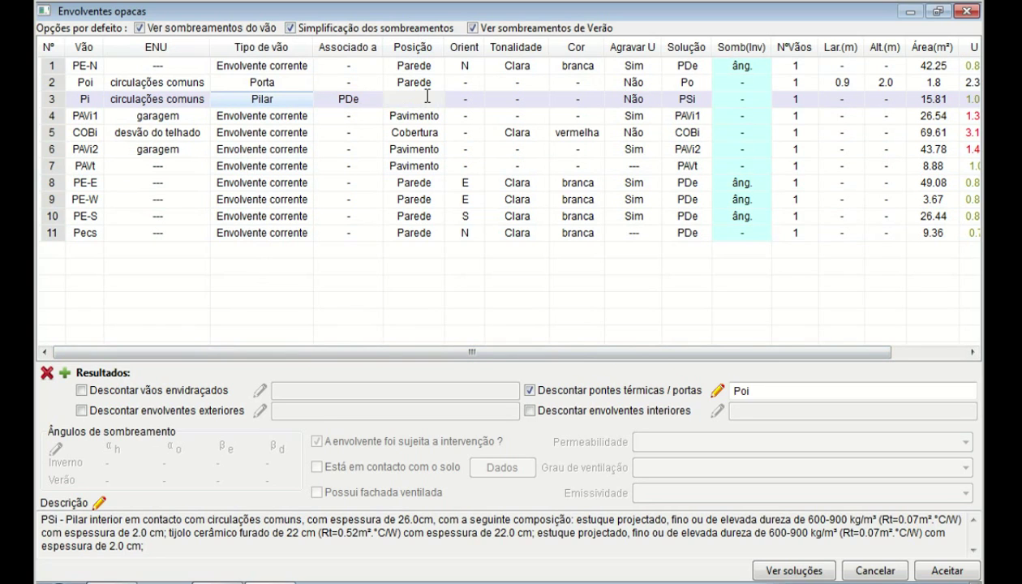
click(437, 98)
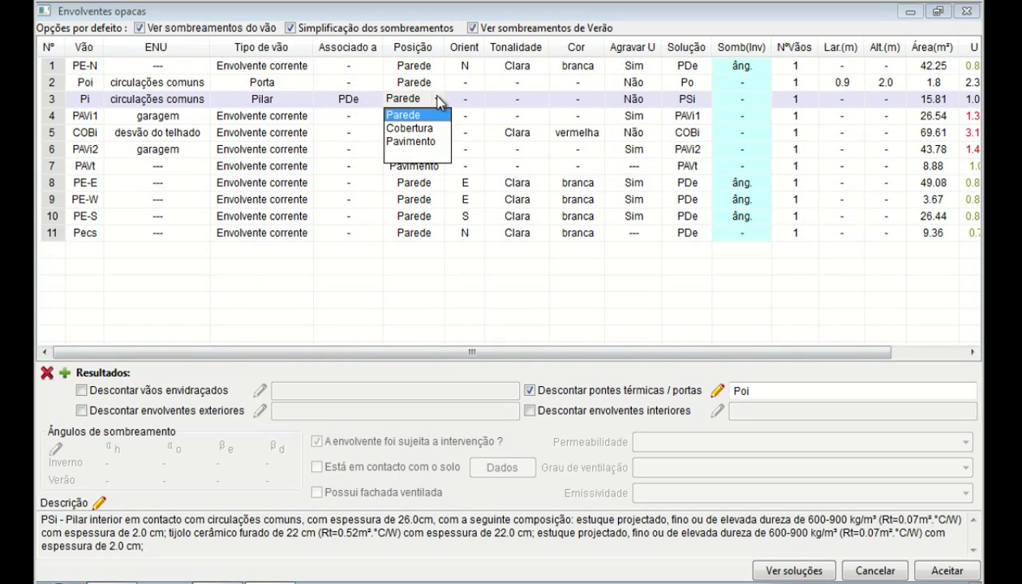
click(423, 253)
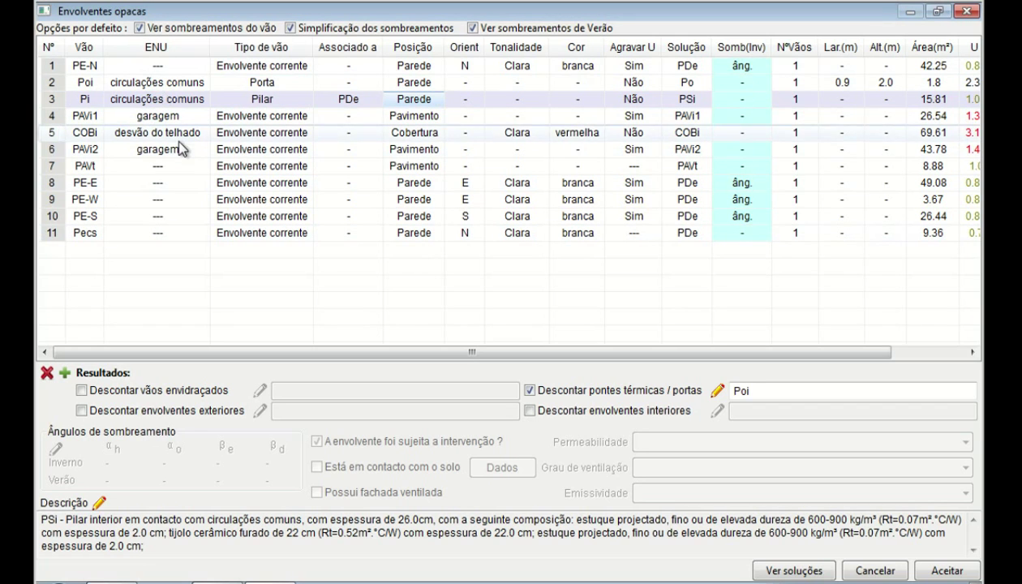
Step: Choose Outra solução for envelope Pi to view the envelope solutions, and close them without applying one
drag(501, 351, 576, 352)
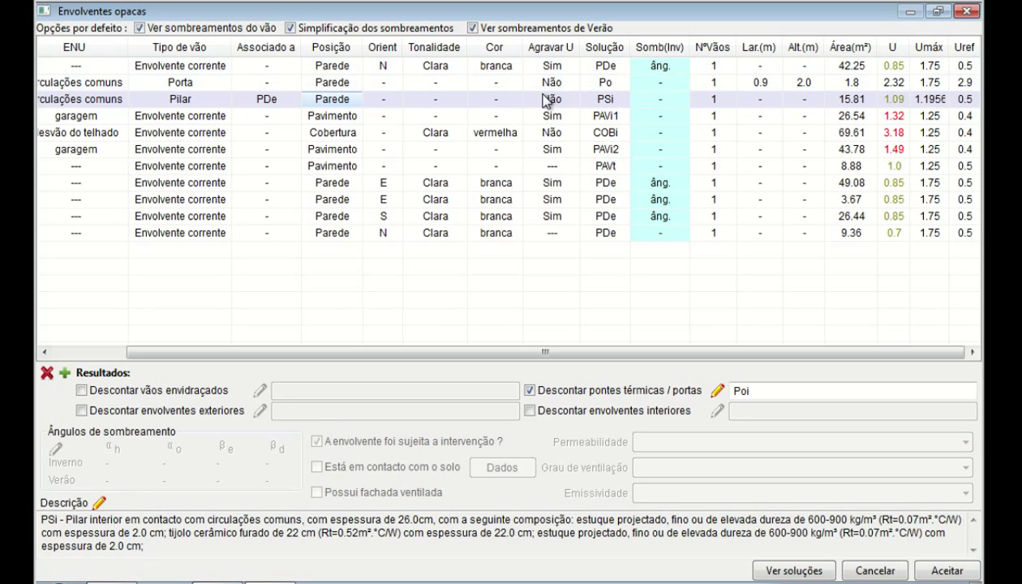
double_click(610, 99)
click(625, 99)
click(624, 99)
click(702, 95)
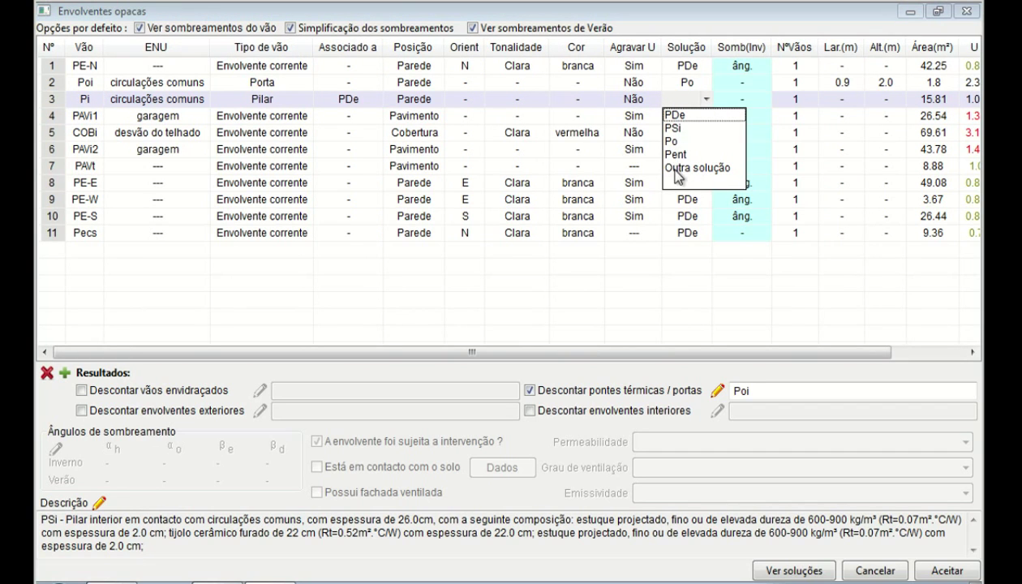
click(678, 170)
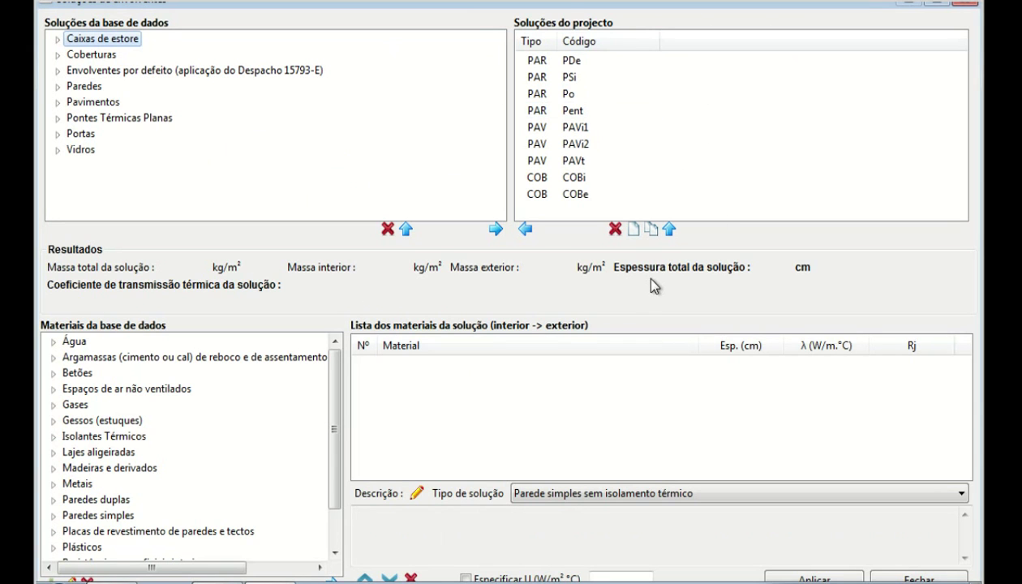
drag(566, 4, 565, 17)
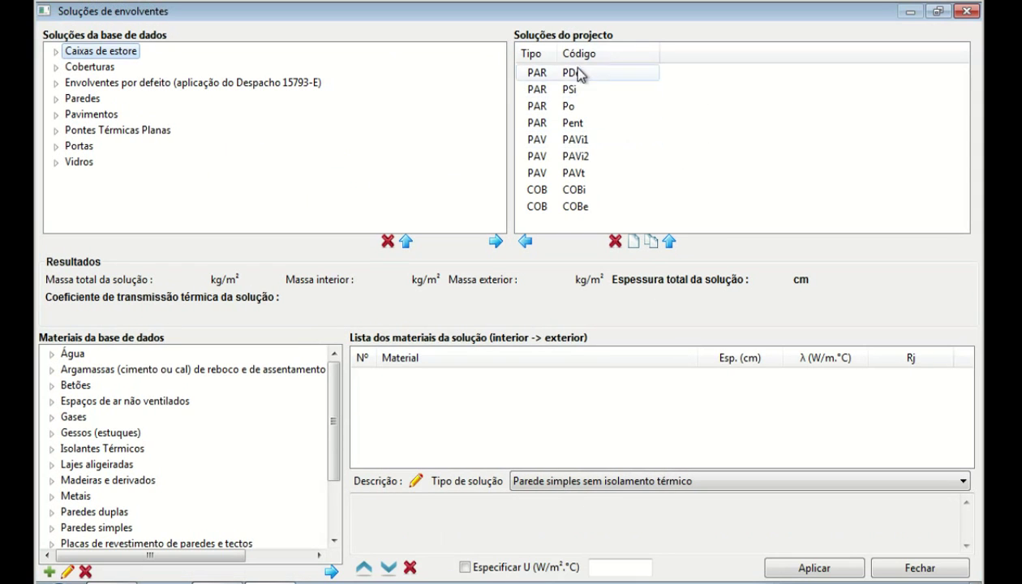
click(884, 573)
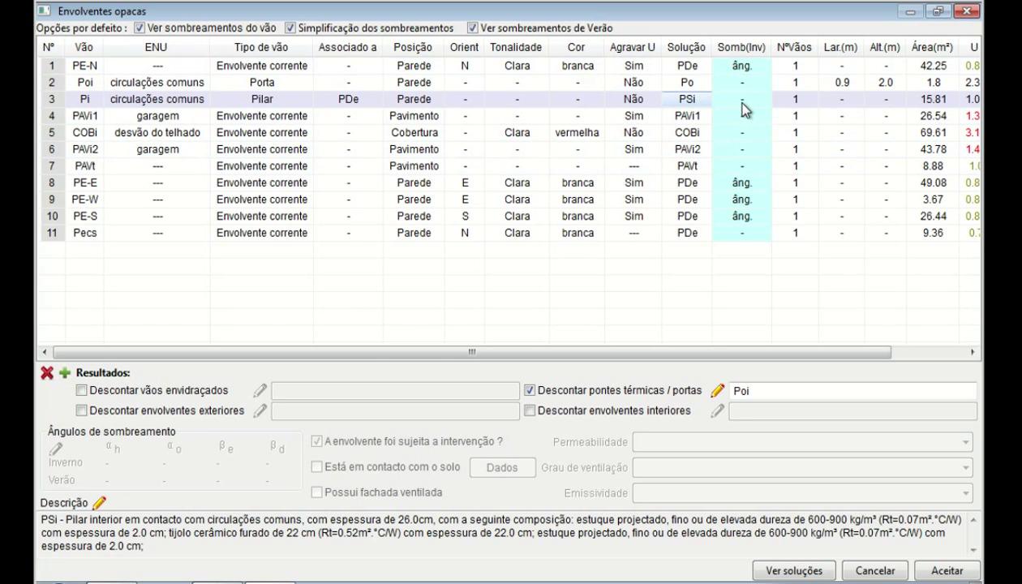
Step: Turn off Ver sombreamentos de Verão, viewing the individual shading angles with simplification off before turning shading simplification back on
click(731, 102)
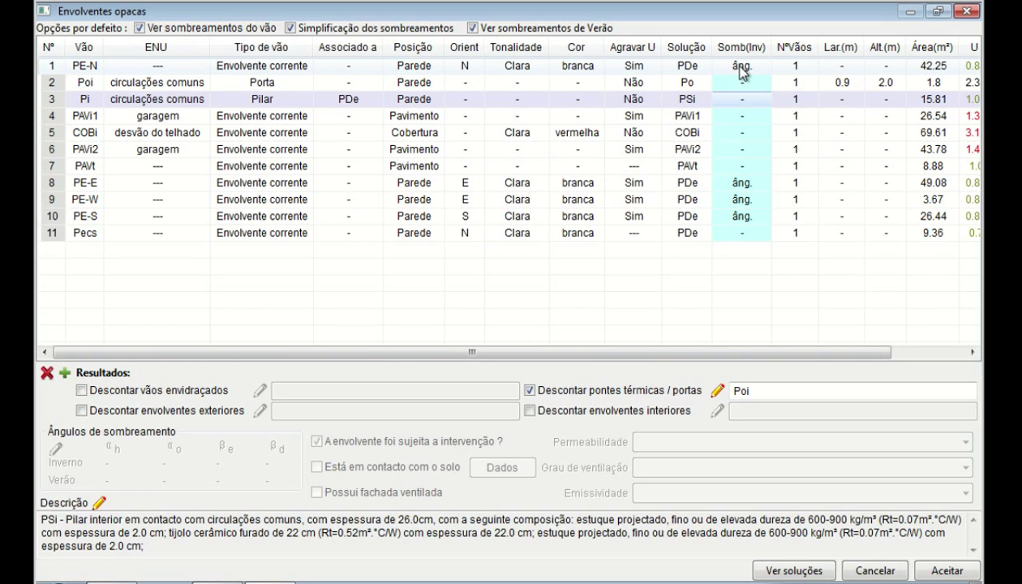
click(304, 29)
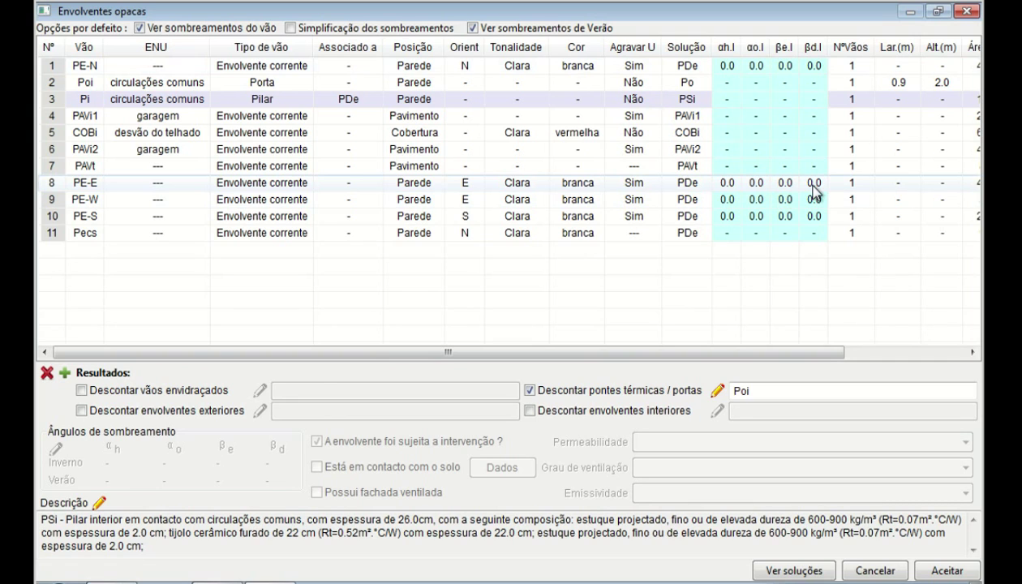
click(473, 28)
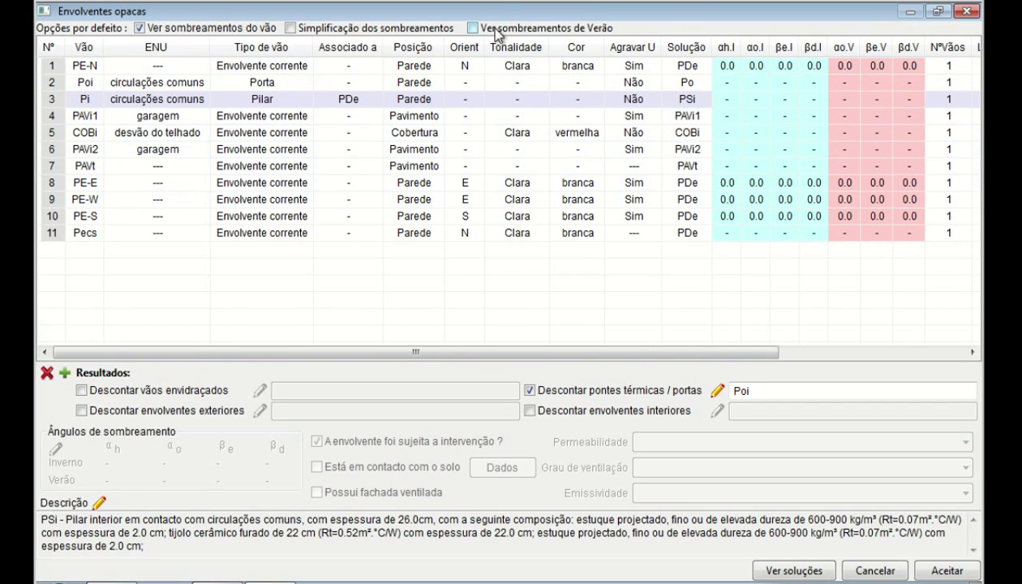
click(355, 29)
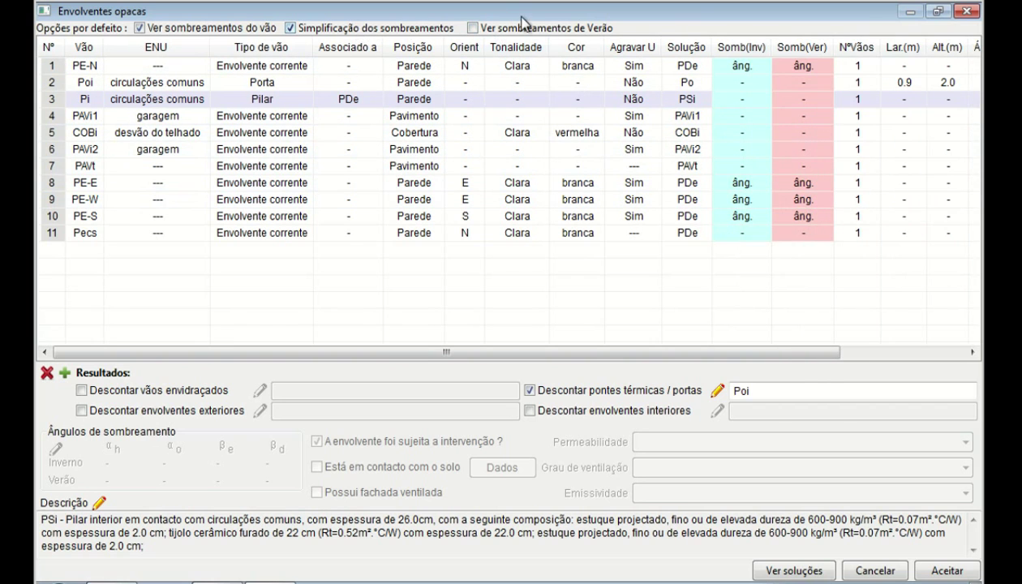
Step: Turn on Ver sombreamentos de Verão, and switch Ver sombreamentos do vão off and back on to compare the displayed columns
click(520, 27)
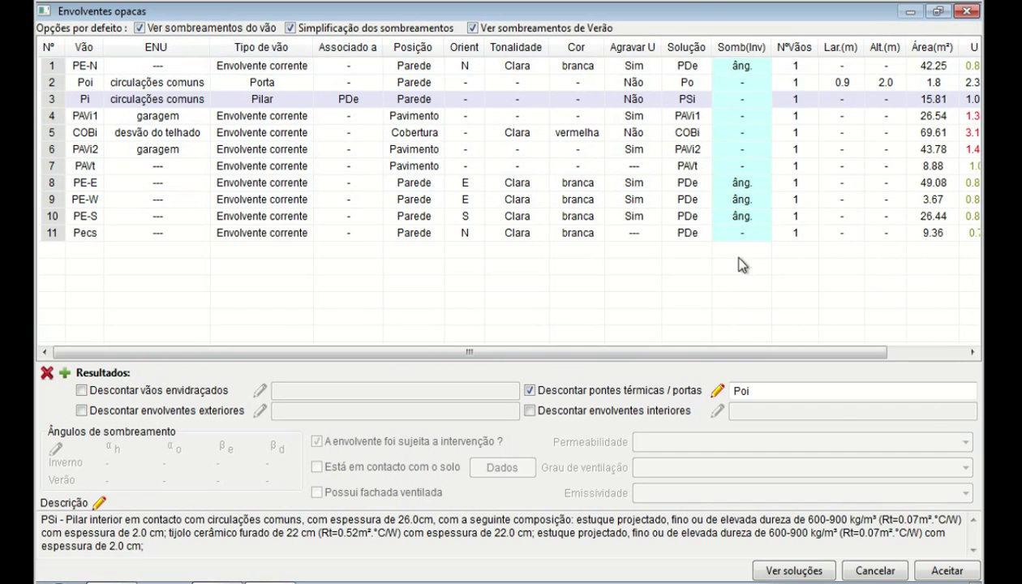
click(194, 30)
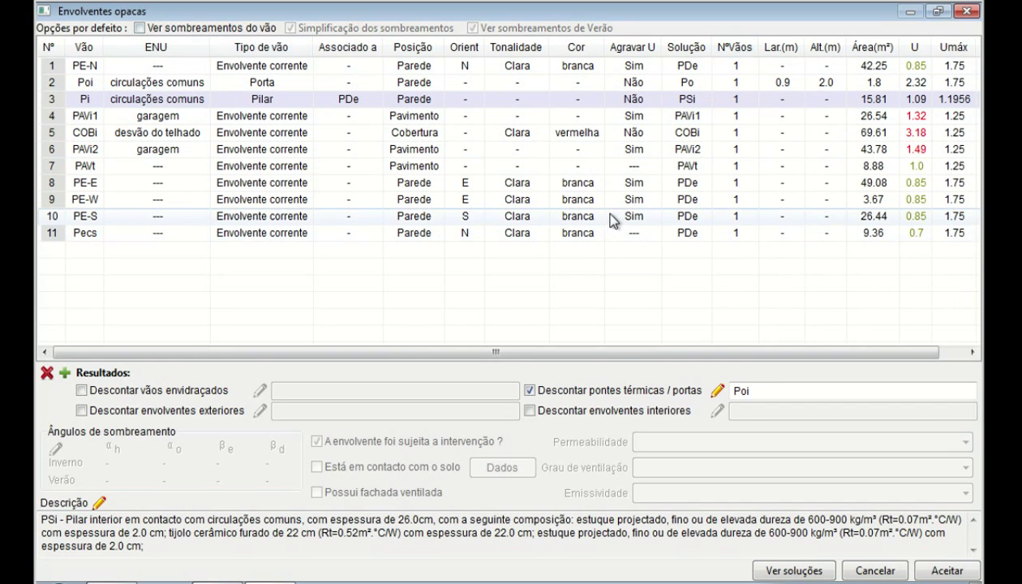
click(250, 29)
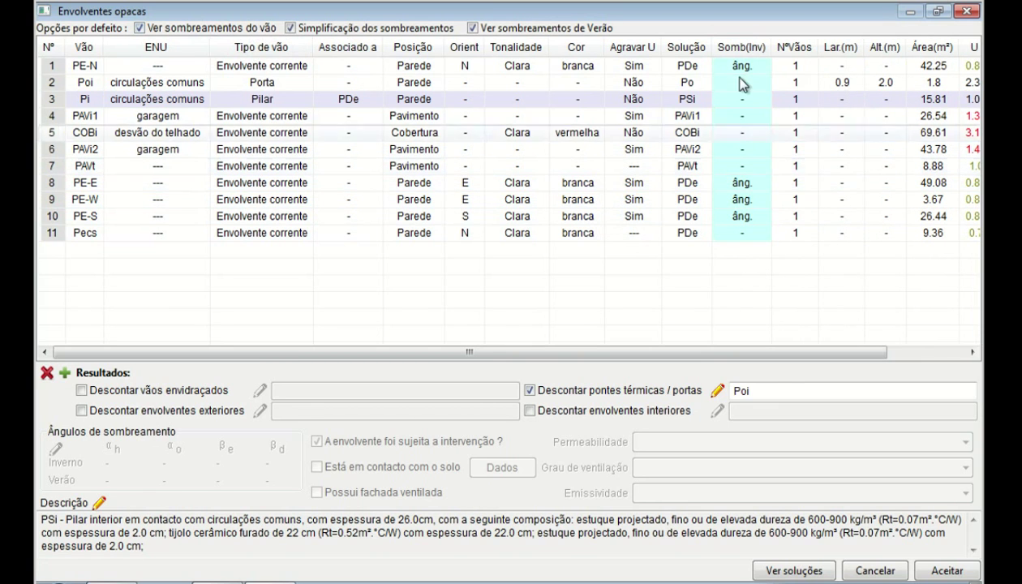
Step: With shading simplification off, set the winter αh angle of envelope PE-E to 35 and turn off Ver sombreamentos do vão
click(734, 182)
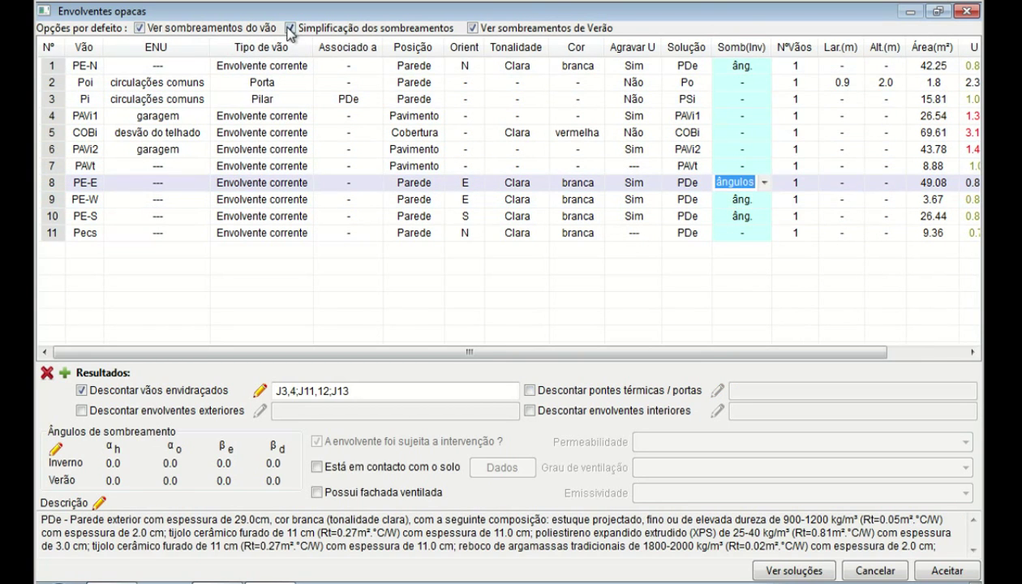
click(317, 31)
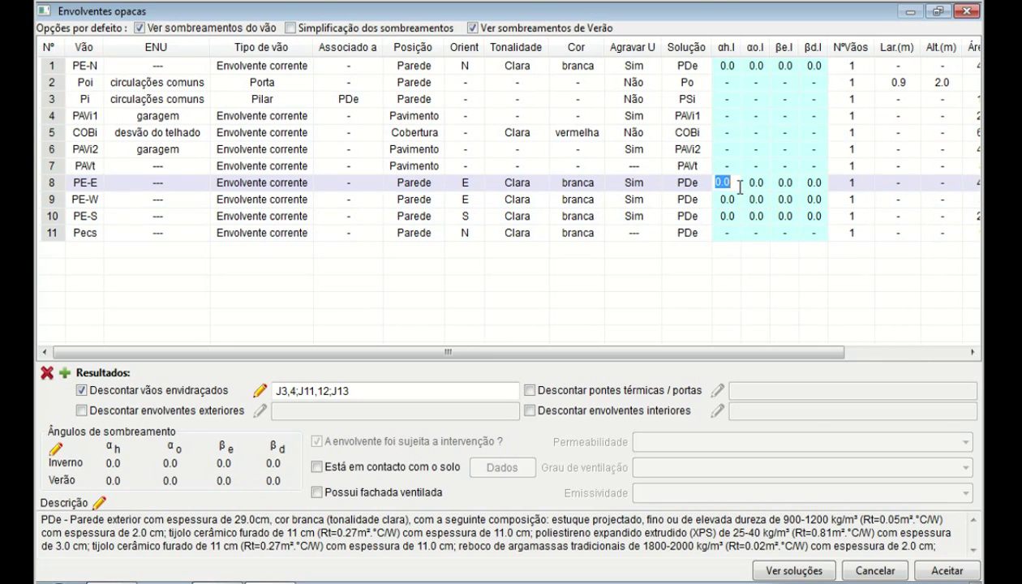
text(35)
key(Return)
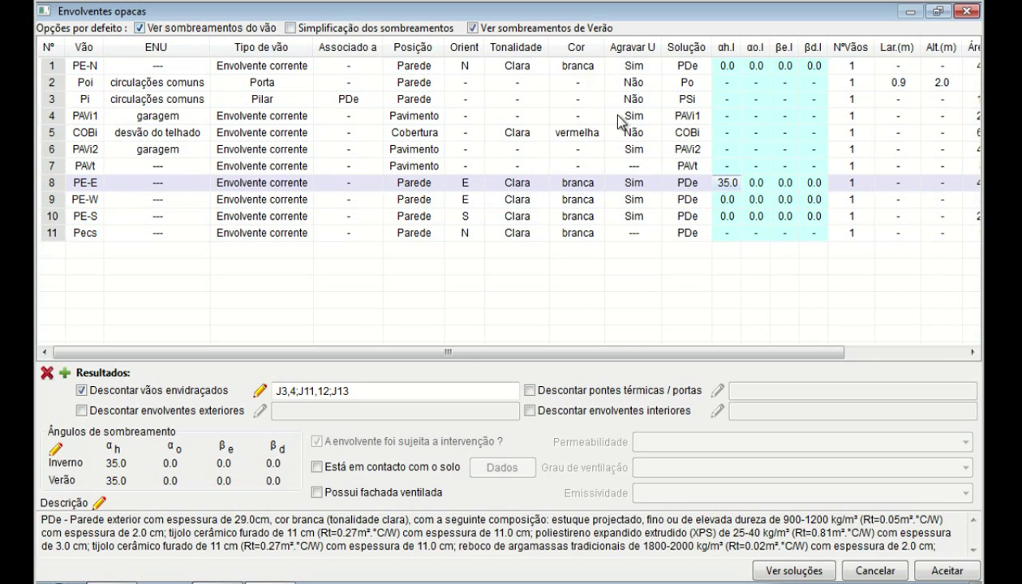
click(230, 29)
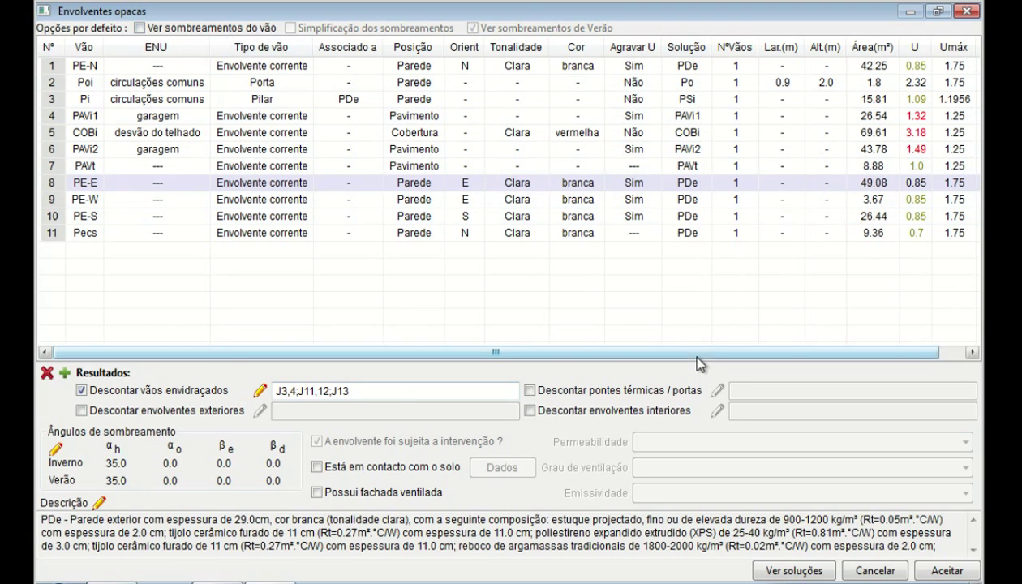
Step: View the area formula of envelope PE-E and close it without changes
drag(698, 360, 760, 350)
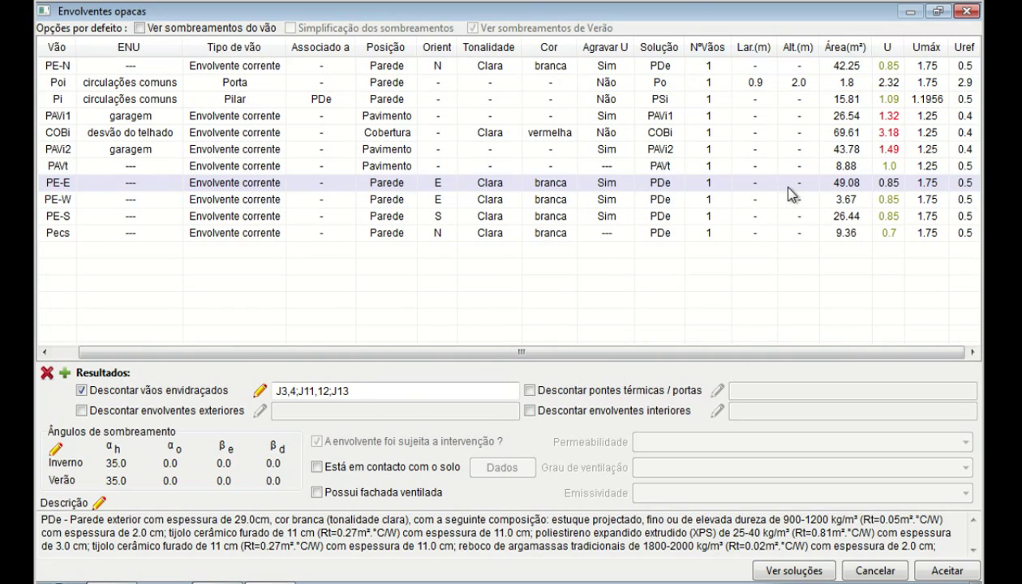
double_click(836, 185)
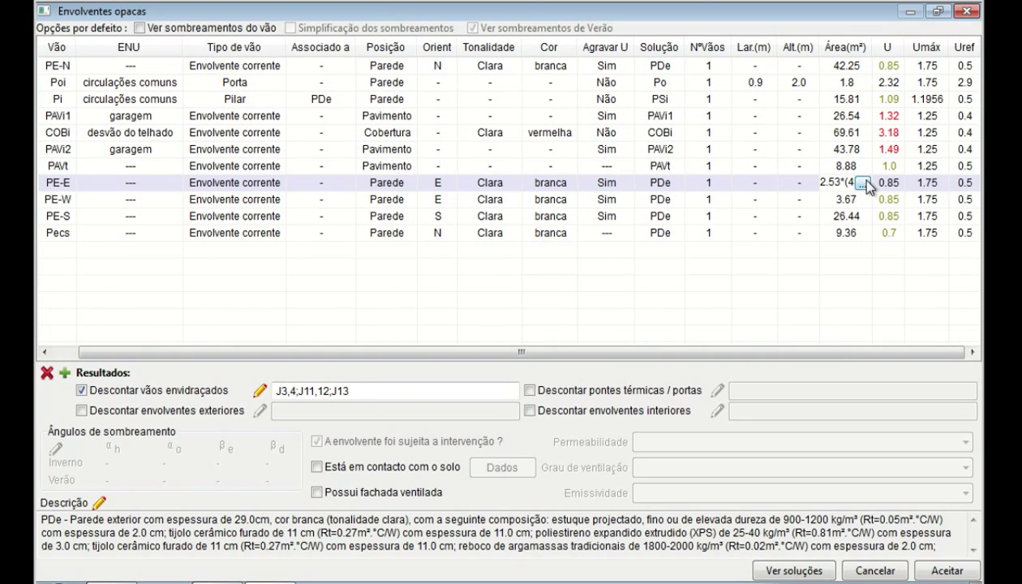
click(889, 186)
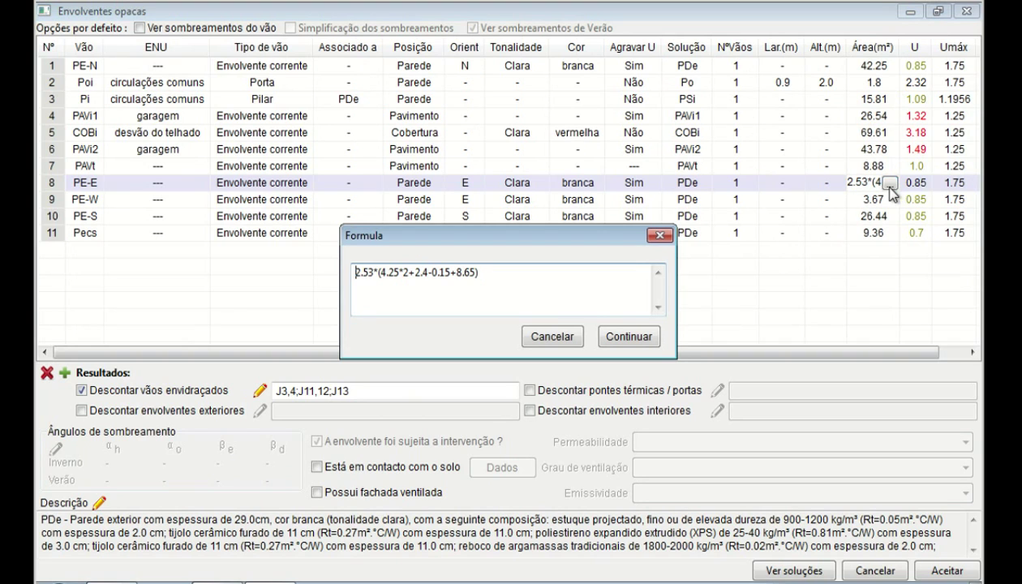
click(557, 339)
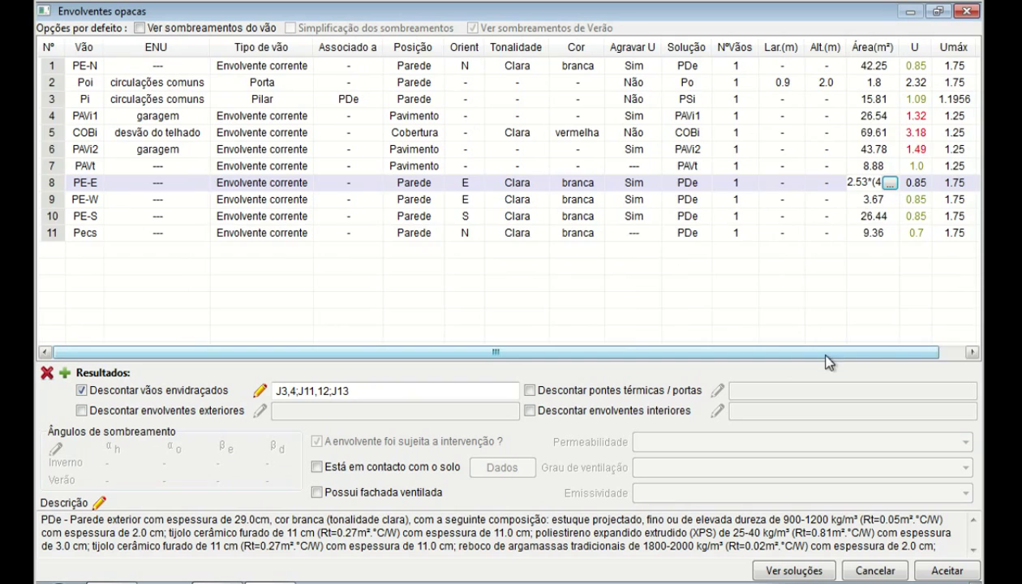
click(948, 353)
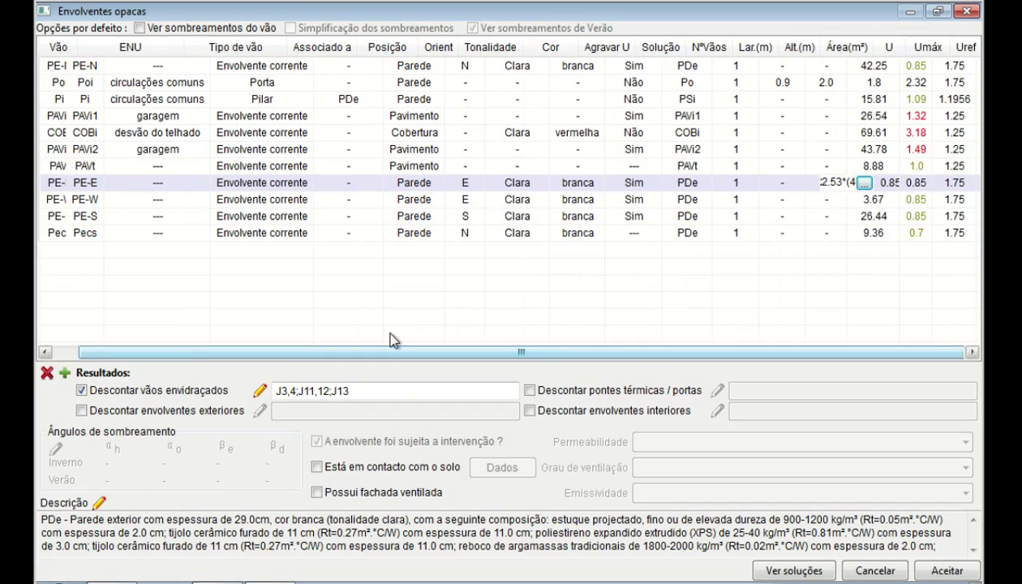
click(60, 188)
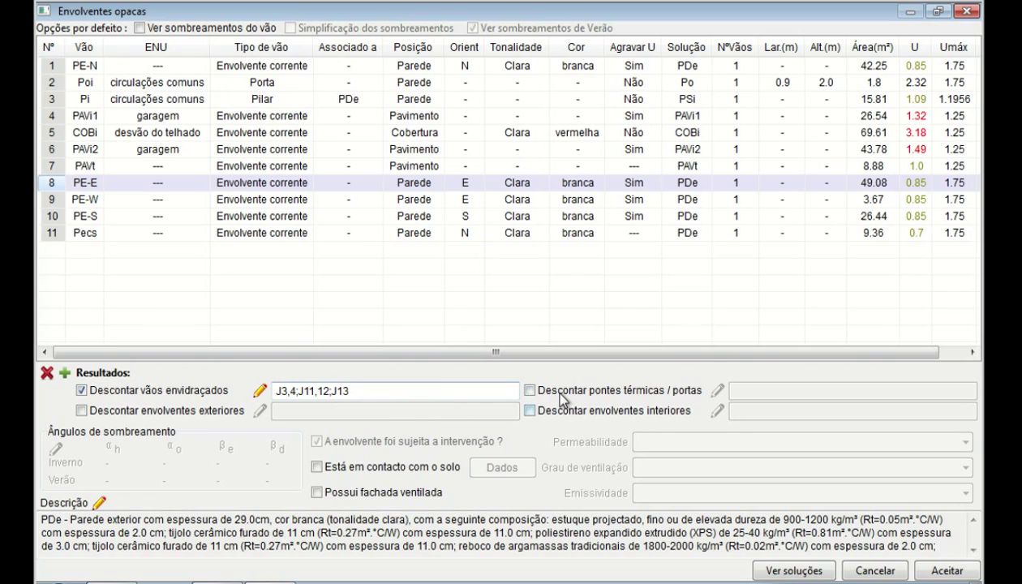
Step: Review the ISO 13370 ground contact data of floor PAVt and cancel without changes
click(65, 165)
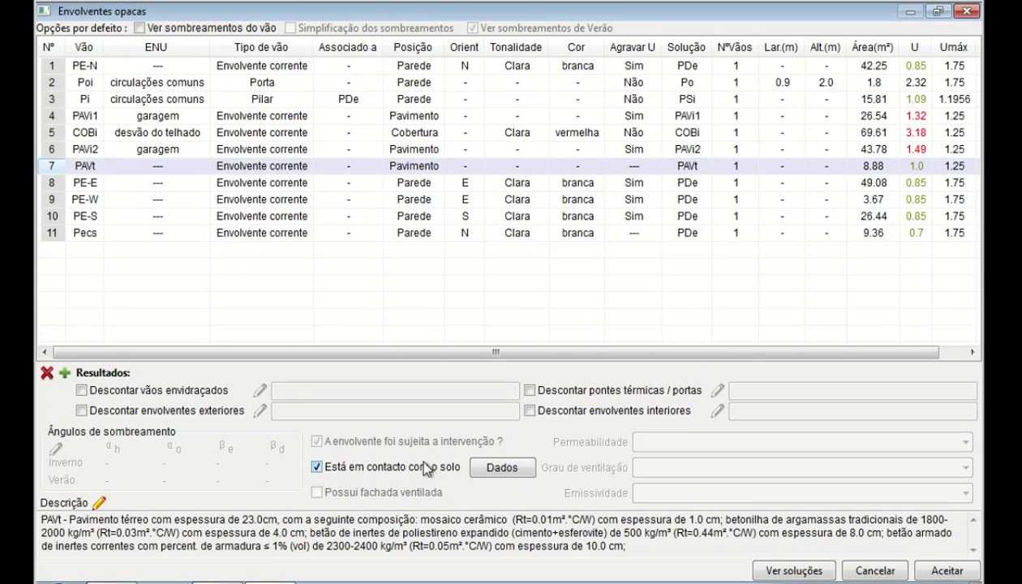
click(482, 471)
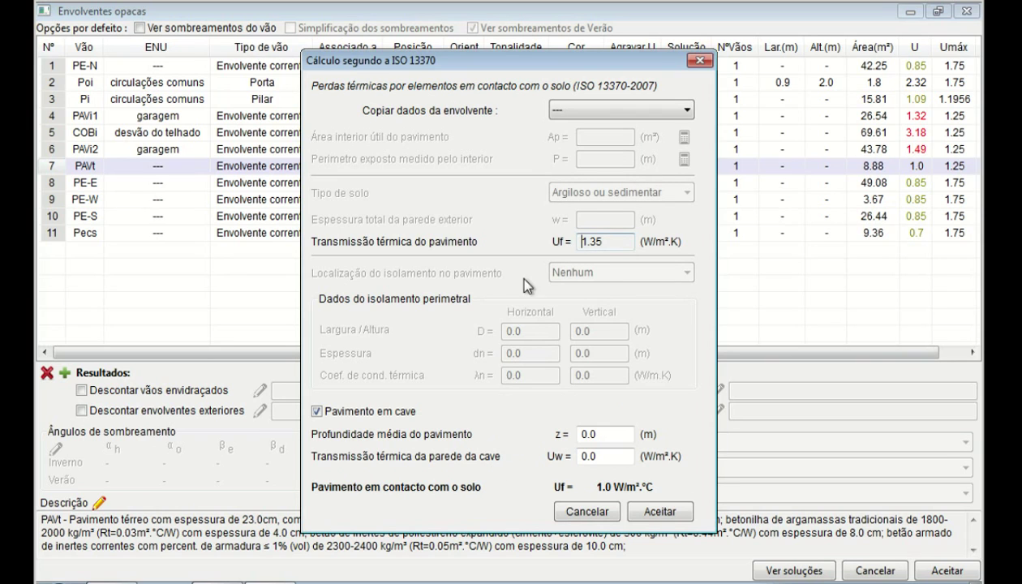
click(602, 513)
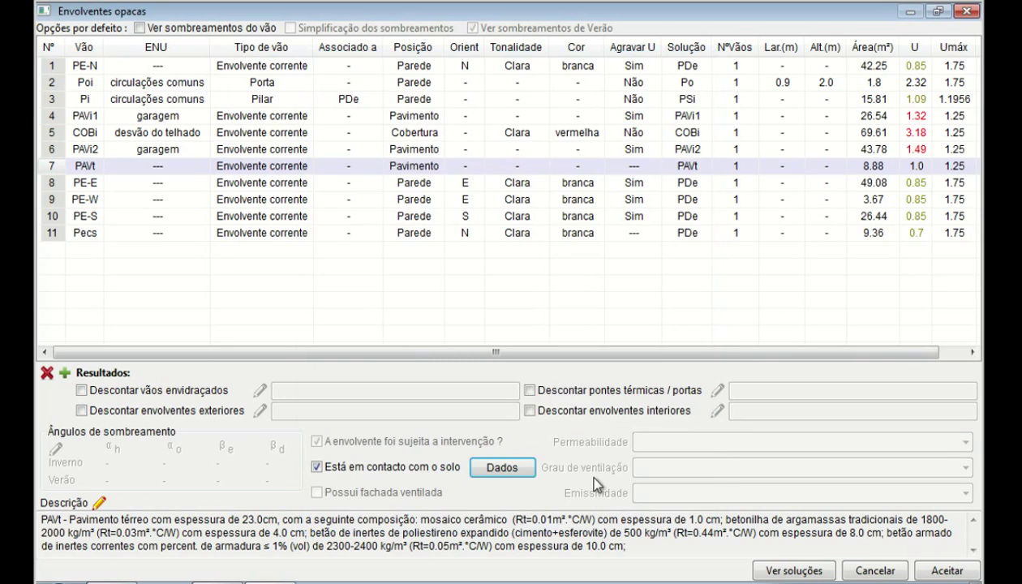
Step: Turn on Possui fachada ventilada for envelope PE-E to view its ventilation and emissivity options, and turn it off again
click(248, 185)
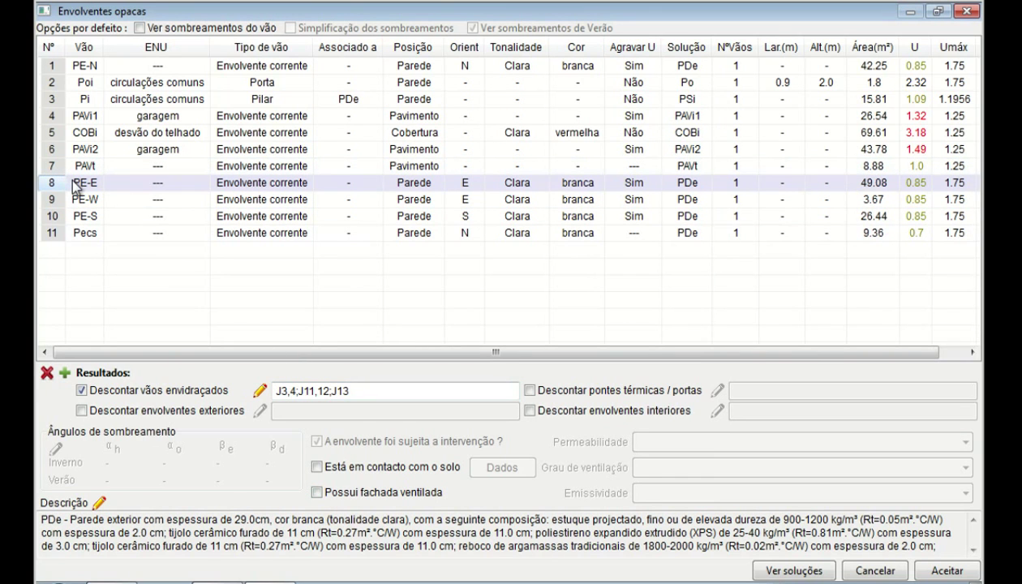
click(317, 493)
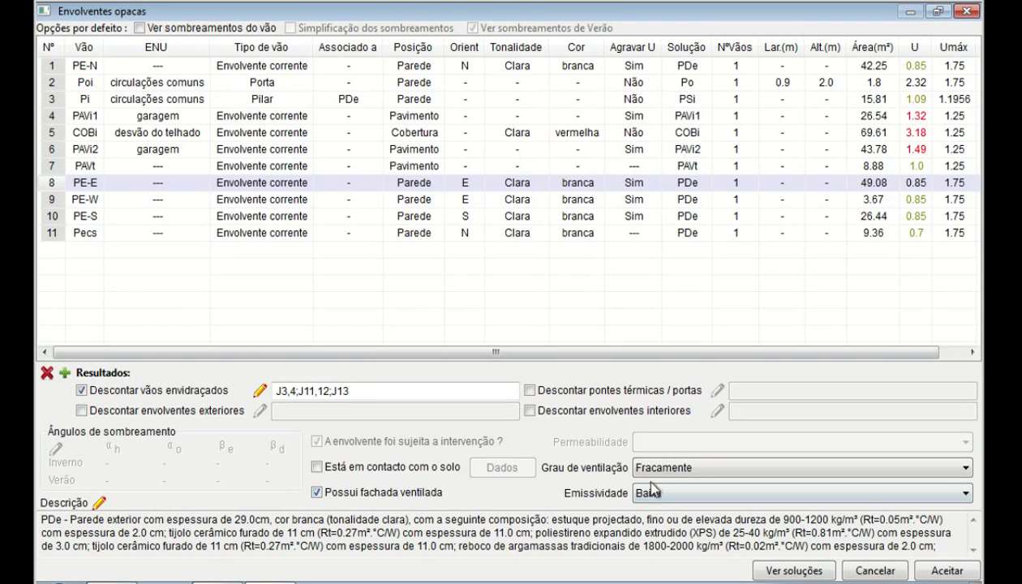
click(361, 491)
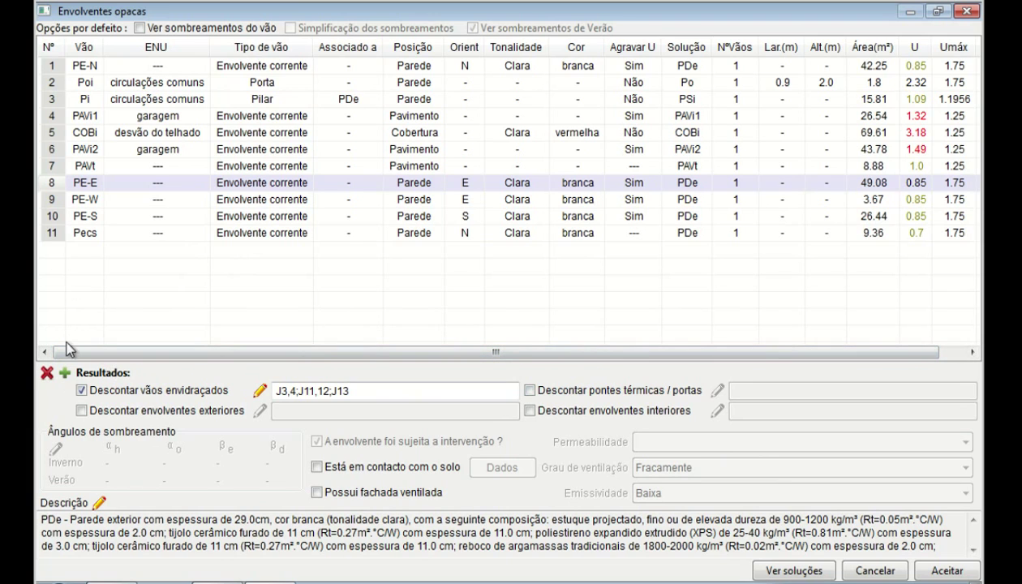
Step: Add a new envelope based on PE-E and delete that unnamed copy
click(65, 373)
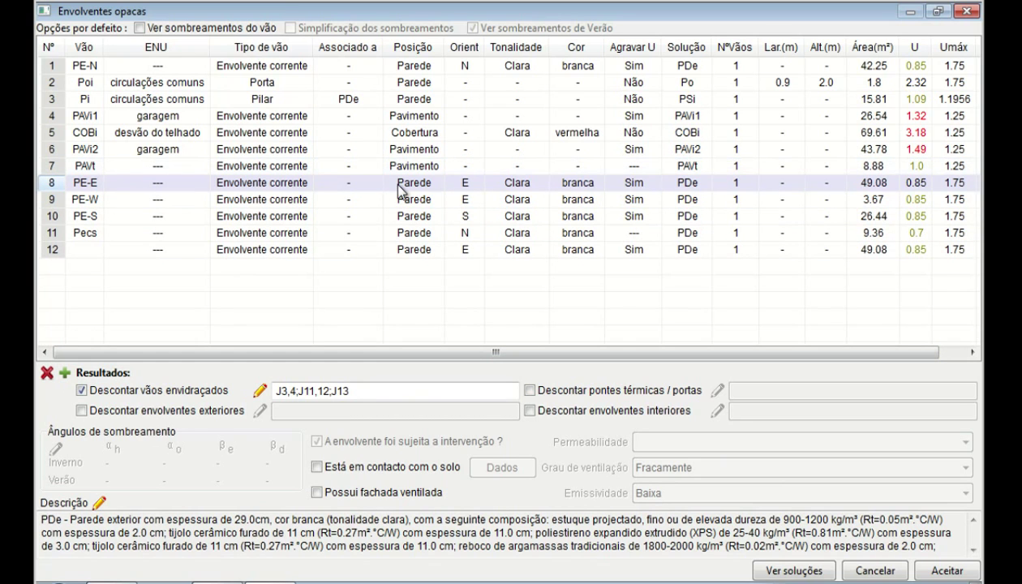
click(246, 251)
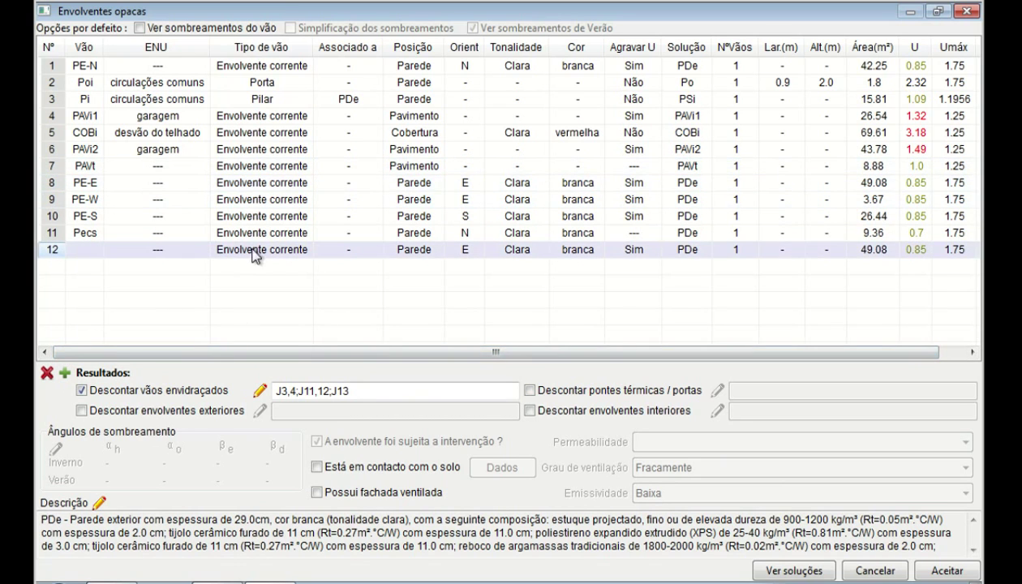
click(47, 375)
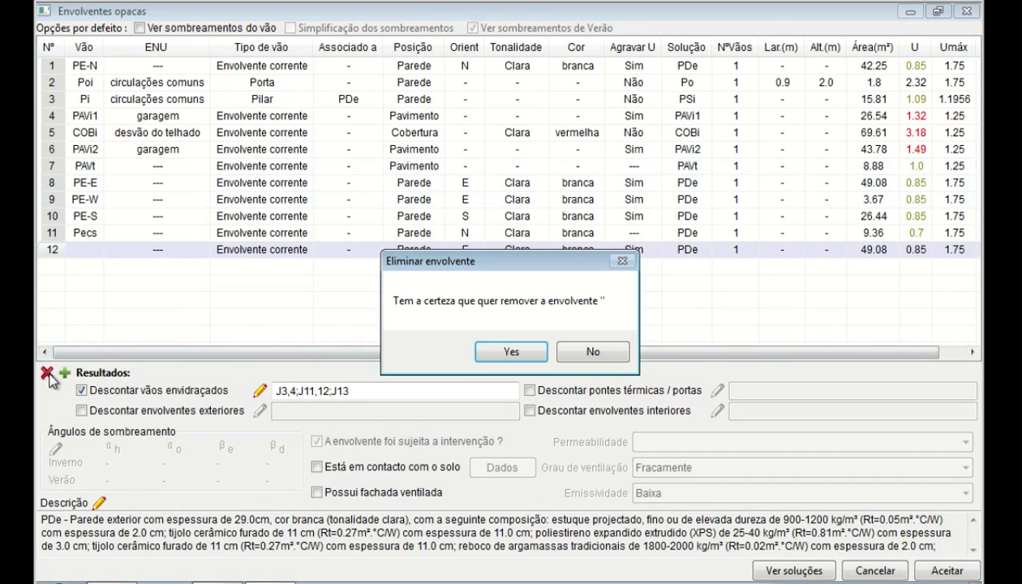
click(511, 353)
Step: Duplicate envelope Pecs into a new row and delete the unnamed duplicate
click(45, 233)
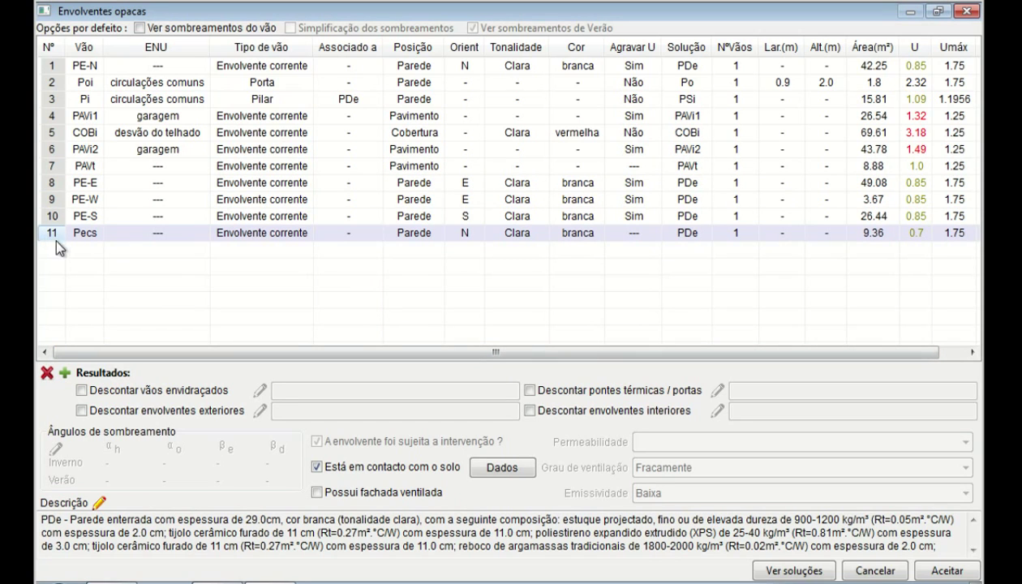
click(58, 245)
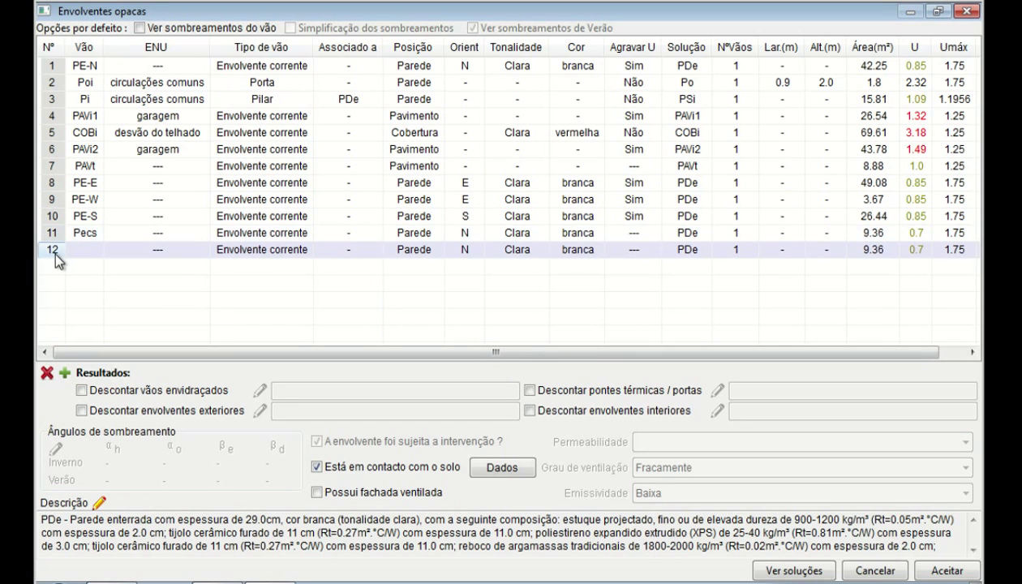
key(Delete)
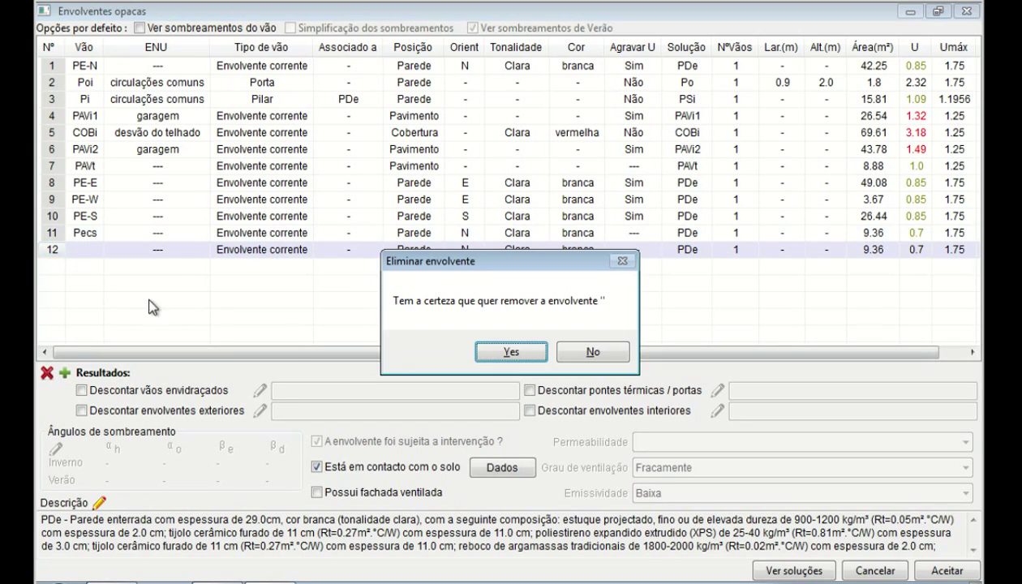
click(510, 351)
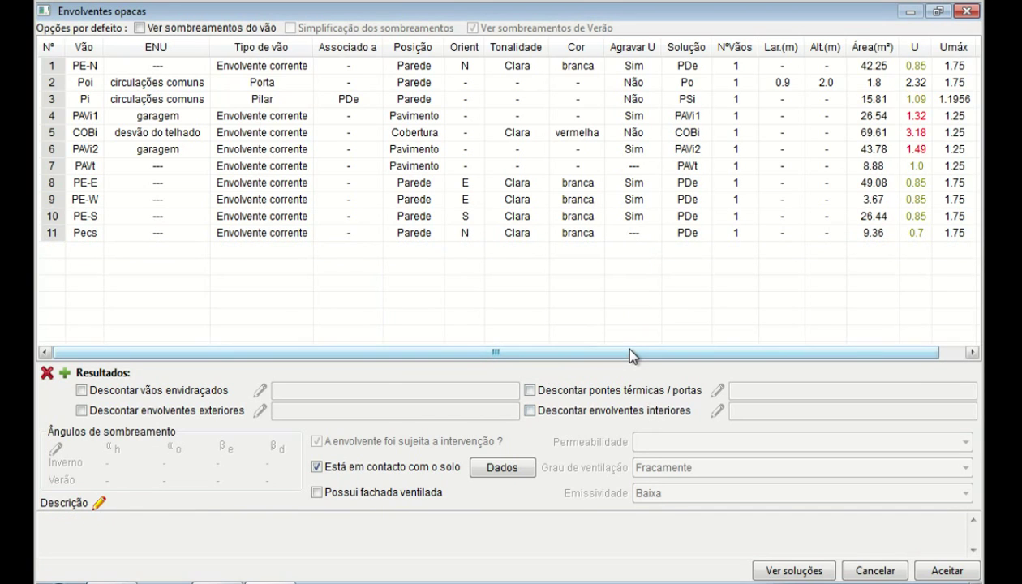
Step: Open the envelope solutions and browse the database's double walls with intermediate insulation, viewing estuque + tijolo 7 + MW + tijolo 11 + estuque
click(779, 572)
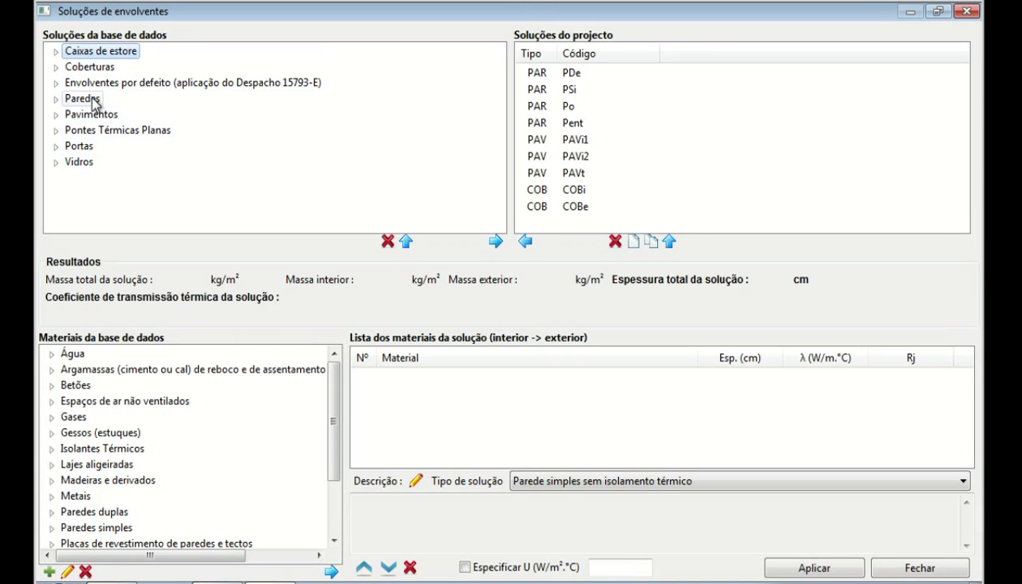
click(56, 98)
click(71, 114)
click(87, 129)
click(102, 146)
click(158, 99)
click(157, 132)
click(168, 178)
click(170, 131)
click(172, 84)
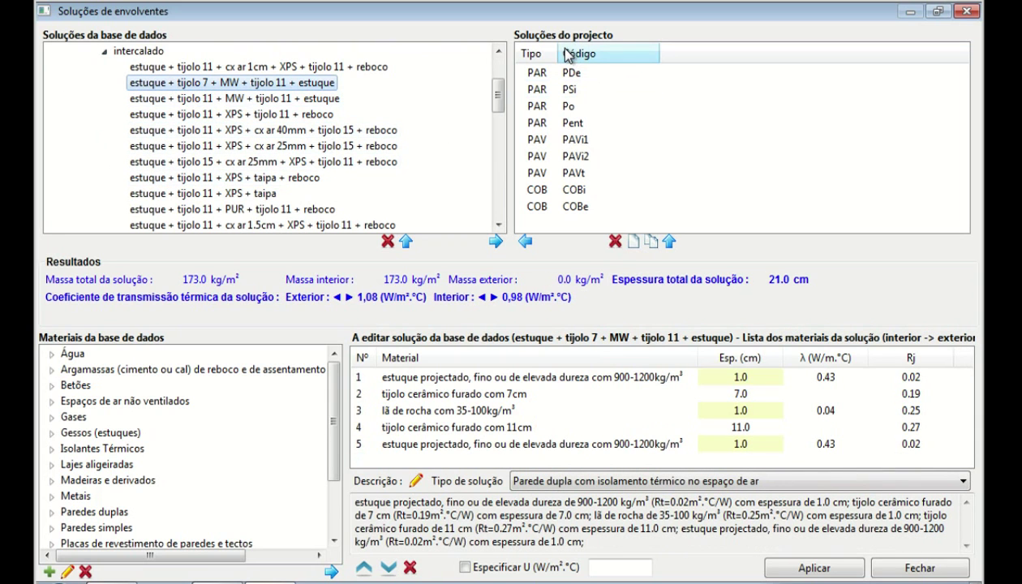
Step: Review the material layers of the project solutions PDe, PSi and PAVi2
click(537, 75)
click(536, 89)
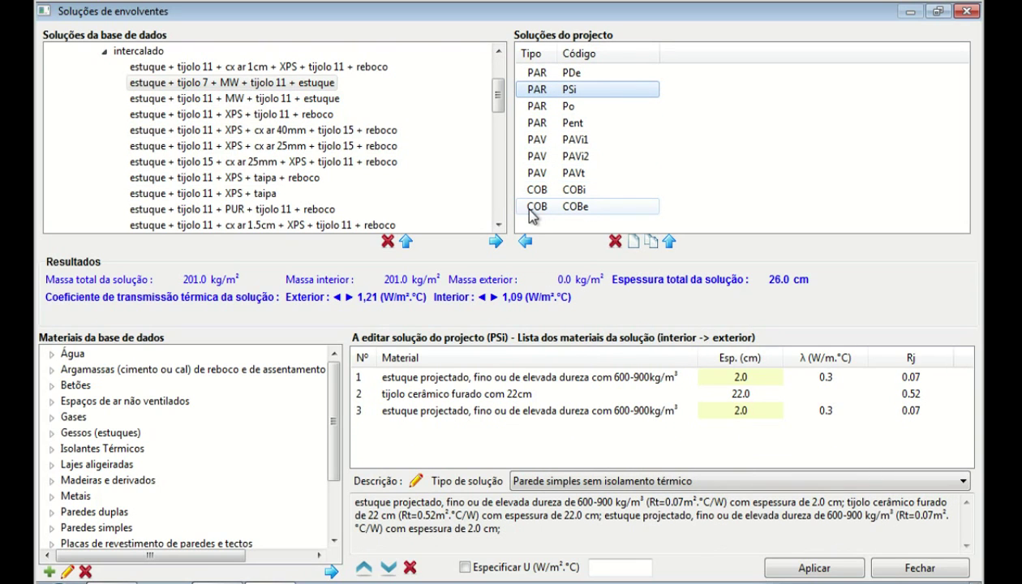
click(536, 156)
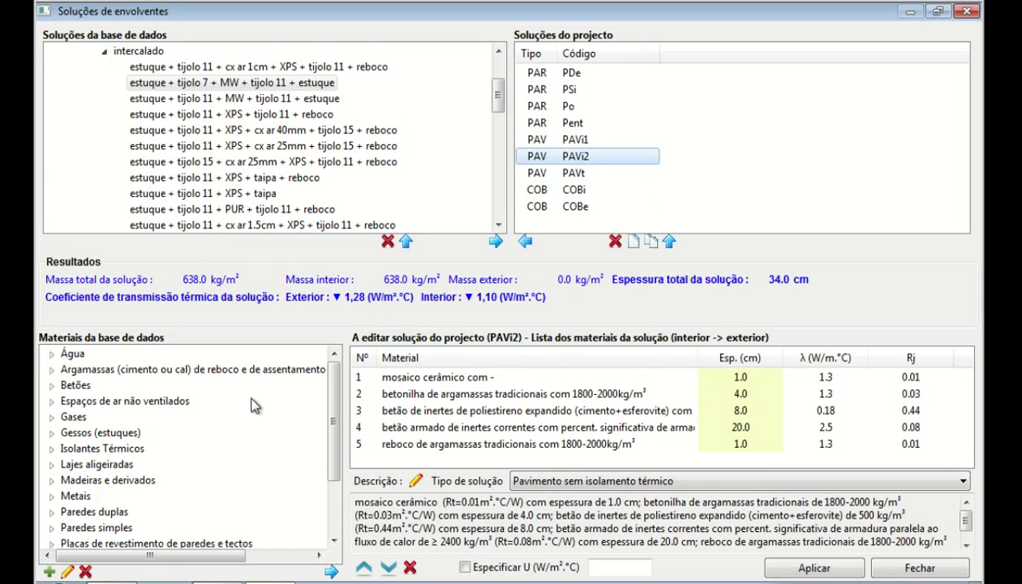
Step: Browse the Betões and Espaços de ar não ventilados materials in the database, viewing the 100 mm descending-flow air gap
click(52, 385)
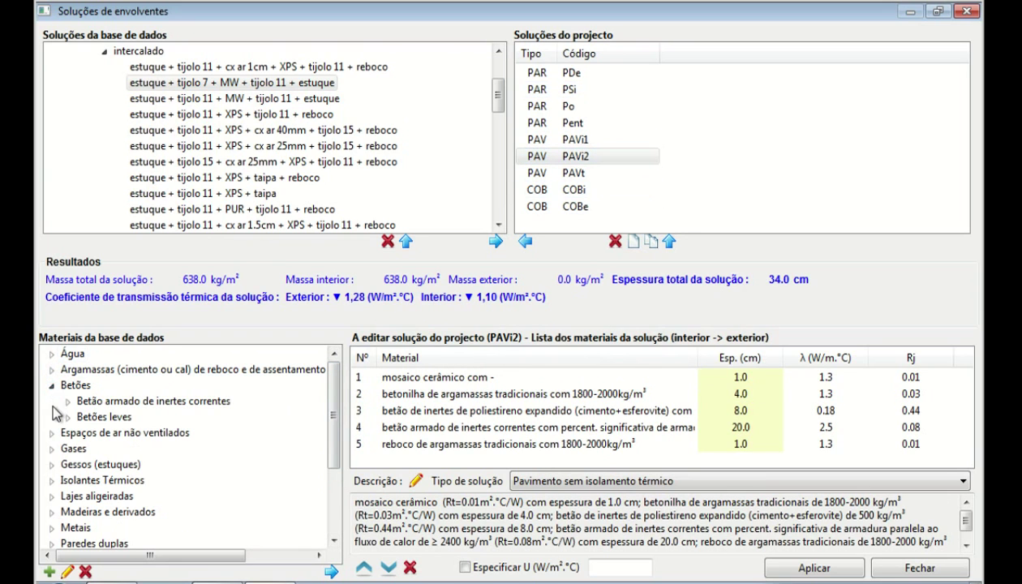
click(54, 430)
click(85, 432)
click(97, 391)
click(106, 415)
click(106, 463)
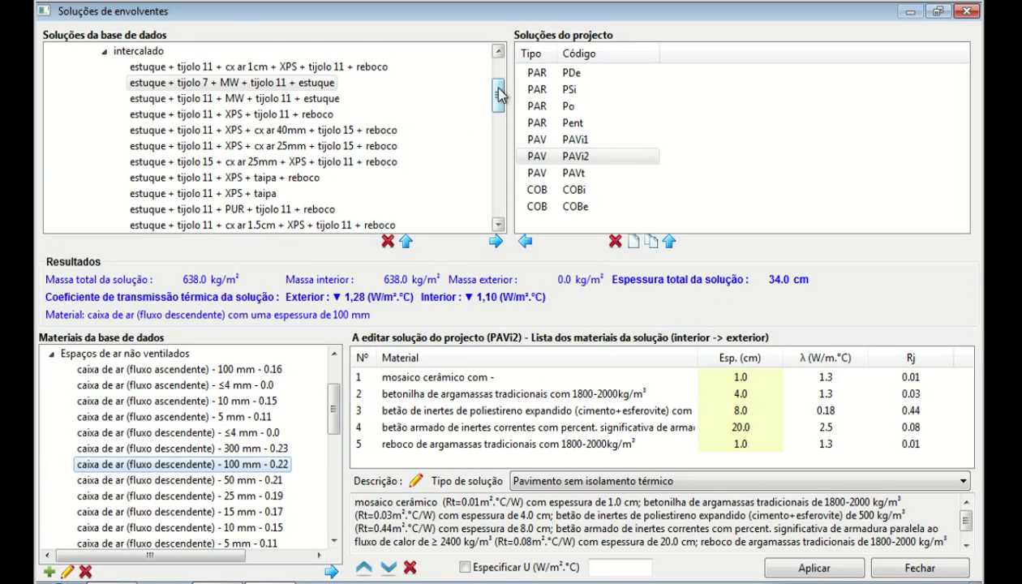
Step: Copy the database wall solution estuque + tijolo 11 + XPS + tijolo 11 + reboco into the project solutions
scroll(498, 96, up, 2)
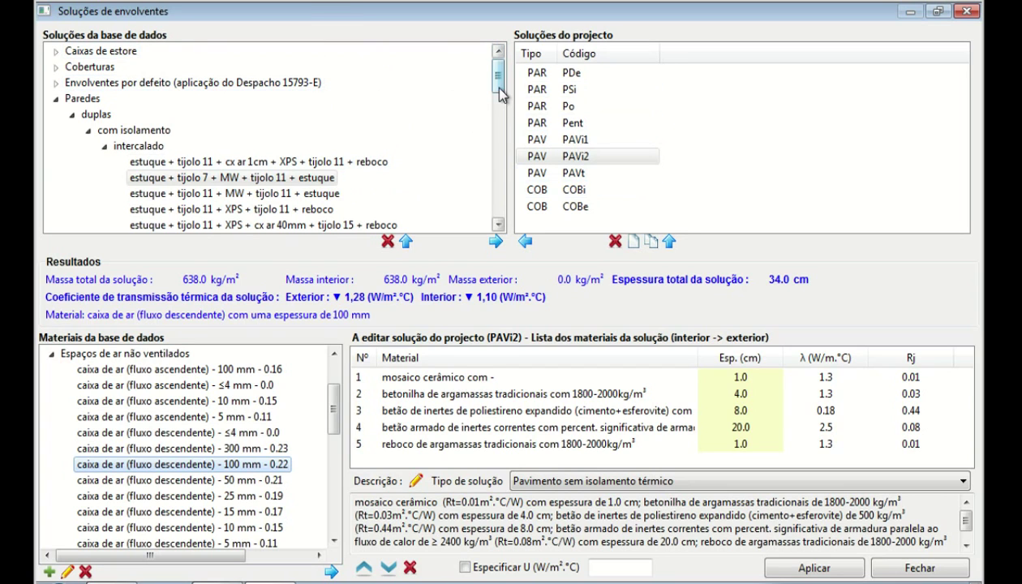
scroll(501, 95, down, 2)
click(199, 146)
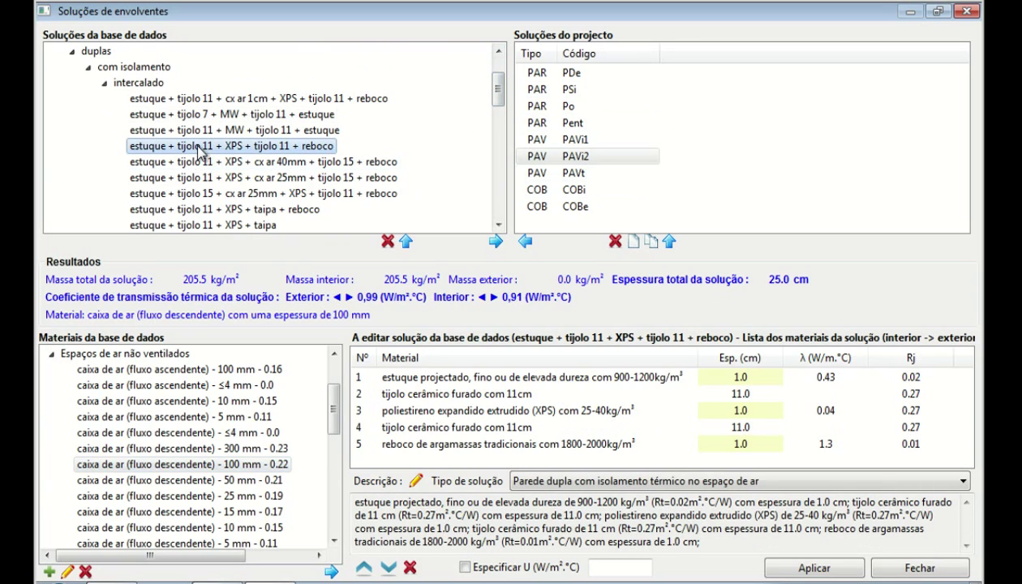
click(496, 242)
click(616, 356)
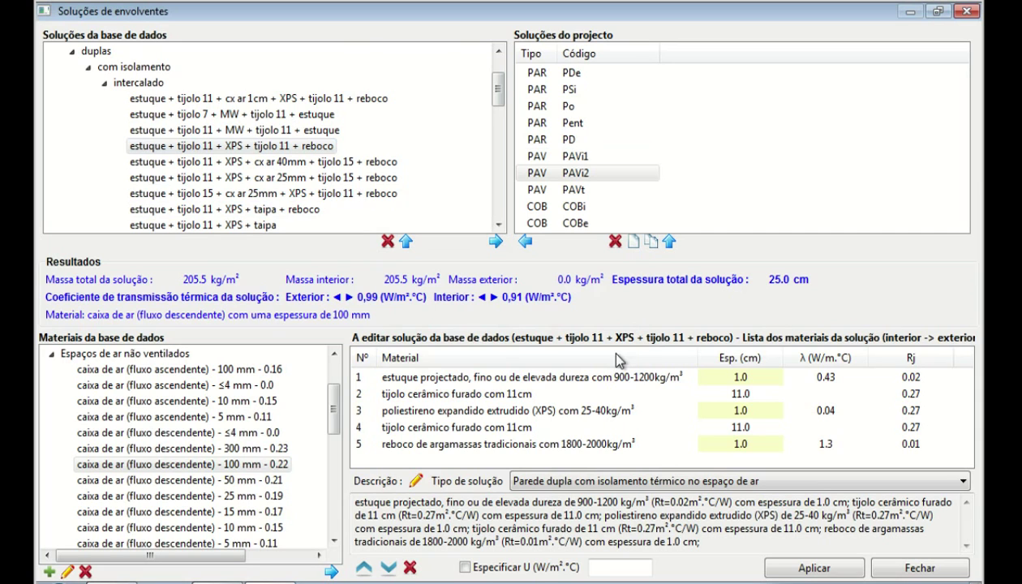
Step: Review the group, name and code options for inserting project solution PD into the database, and leave without adding it
click(535, 143)
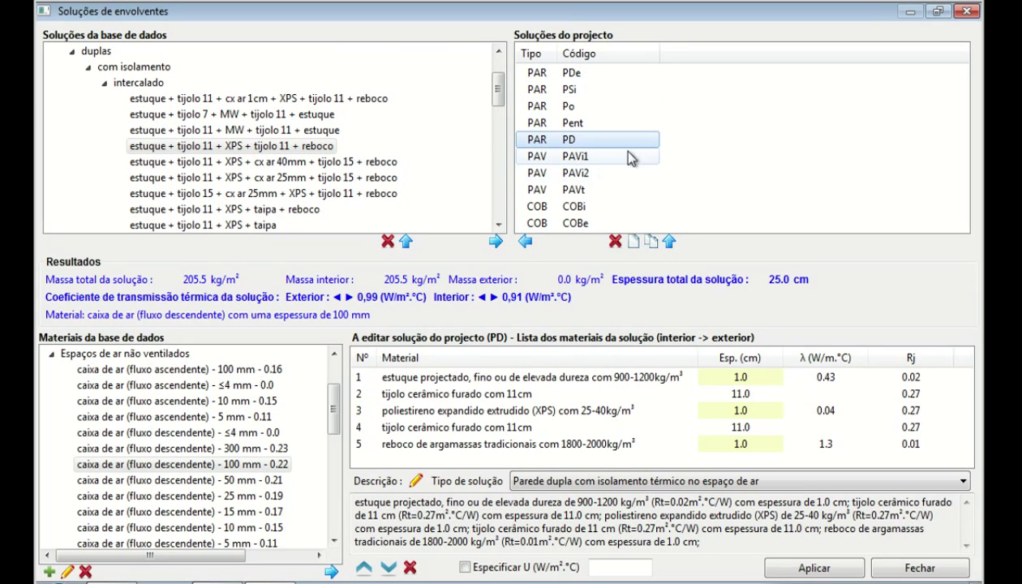
click(524, 241)
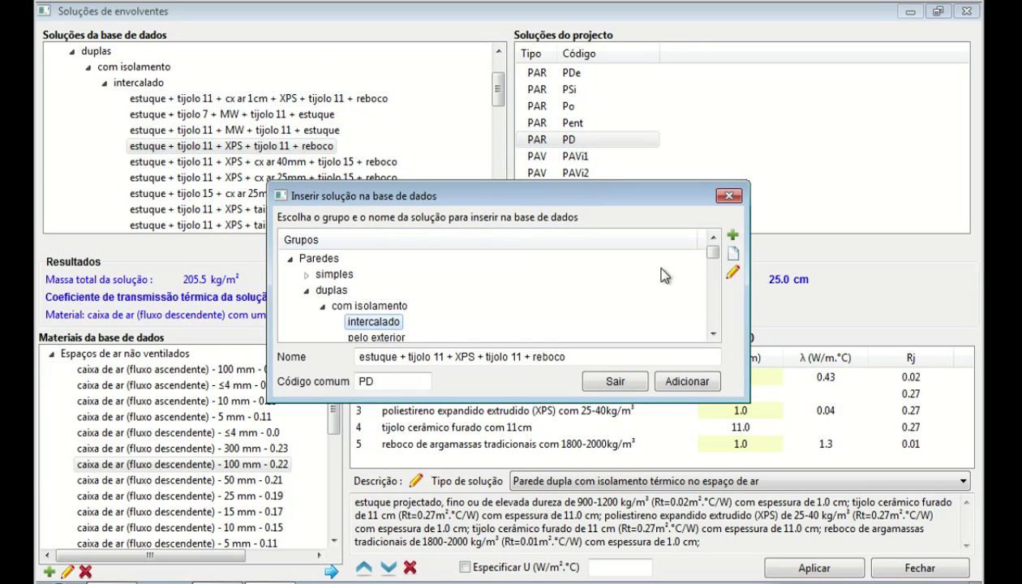
drag(713, 261, 713, 267)
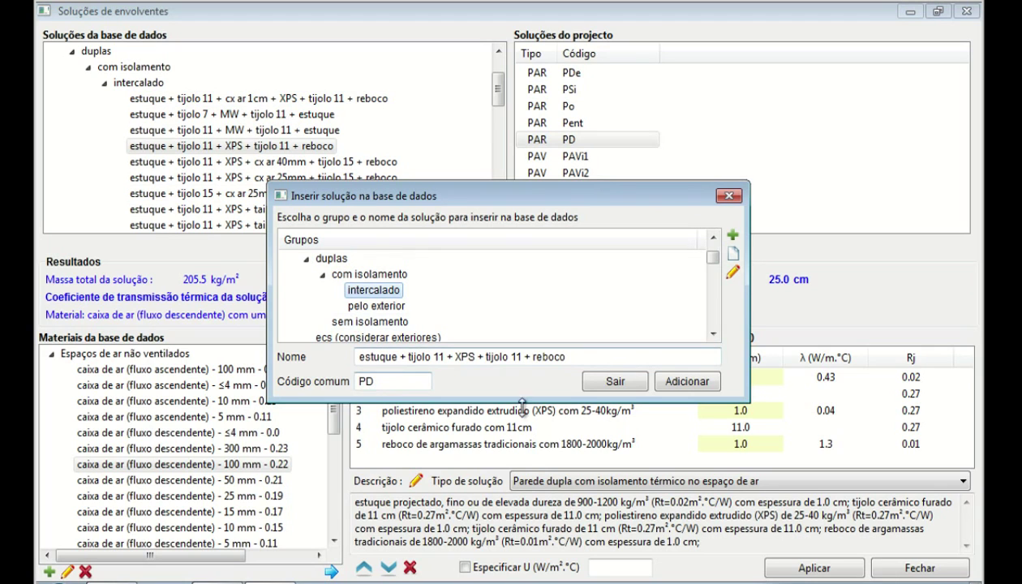
click(604, 386)
Step: Compare the layers of project floors and walls such as PAVi1, PAVi2 and PD with database double walls with intermediate insulation
click(541, 158)
click(538, 141)
click(538, 108)
click(537, 142)
click(539, 172)
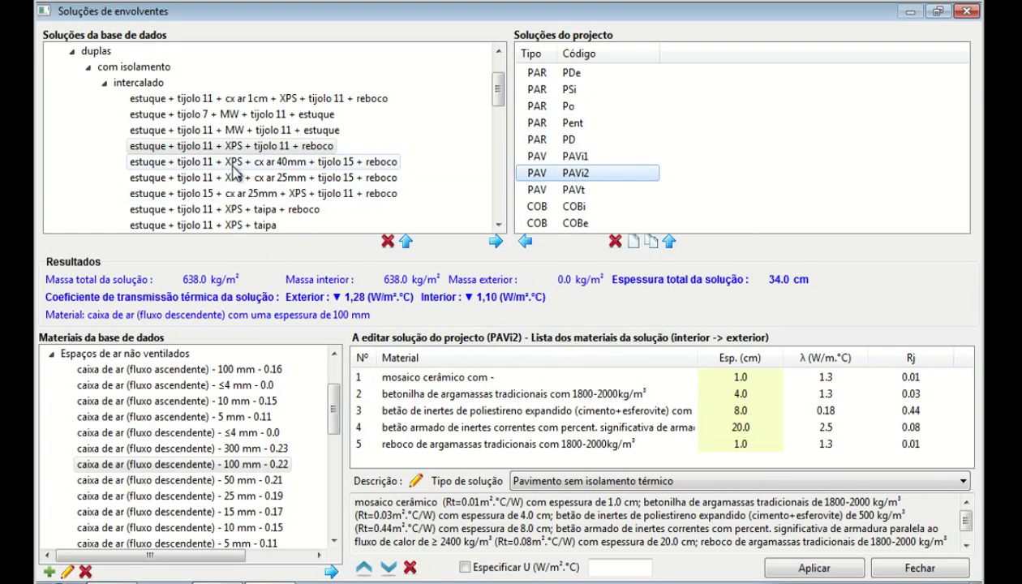
click(243, 162)
click(248, 130)
click(535, 190)
click(536, 140)
Step: Set the thickness of both steel or cast-iron panel layers in project solution Po to 1 cm
click(539, 111)
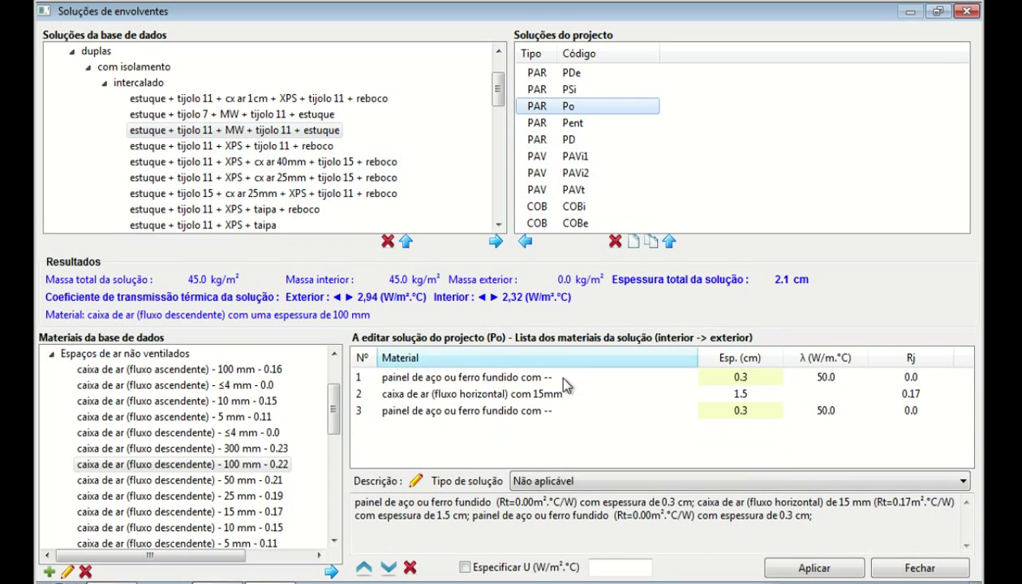
click(753, 376)
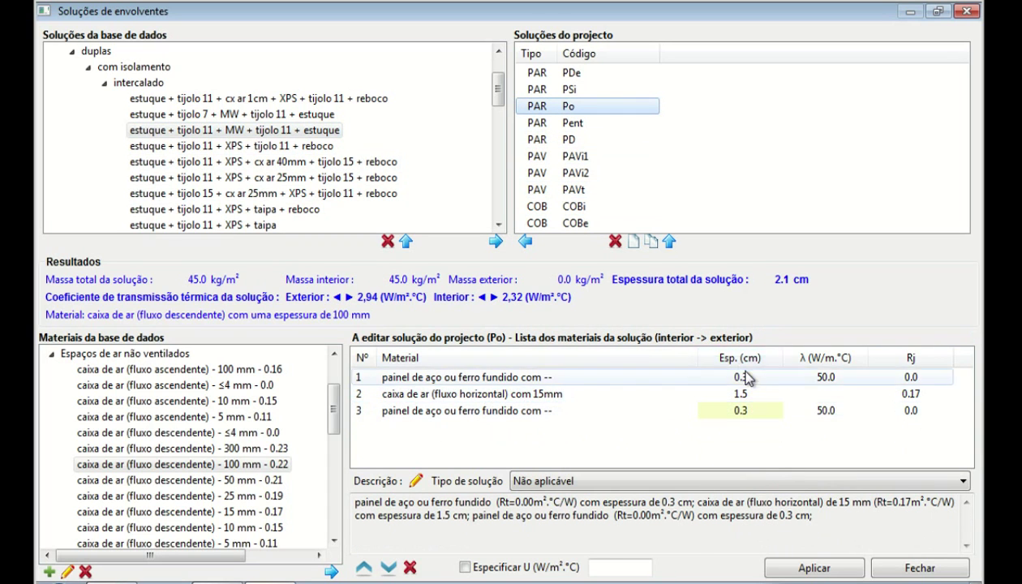
text(1)
click(755, 409)
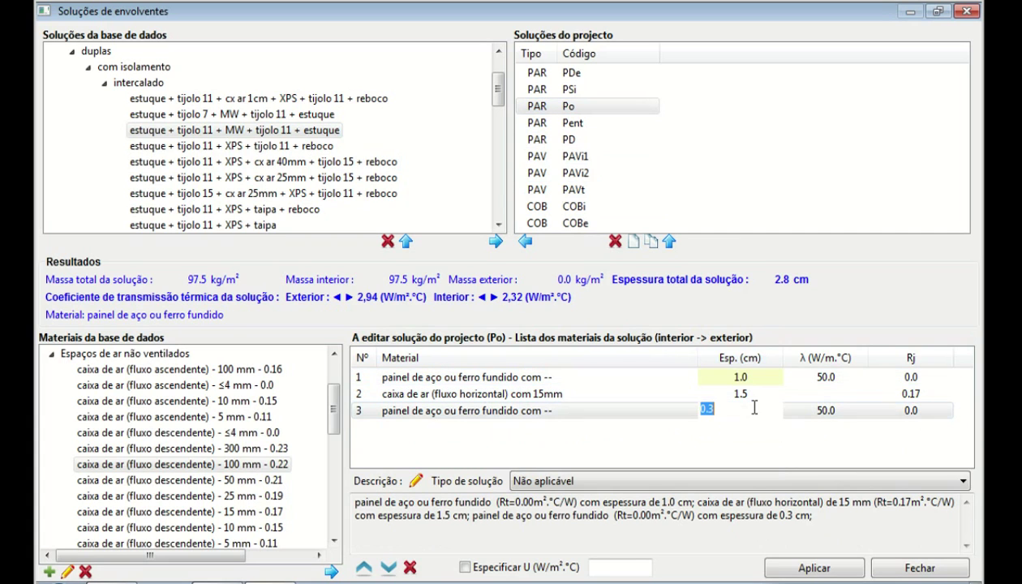
text(1)
key(Return)
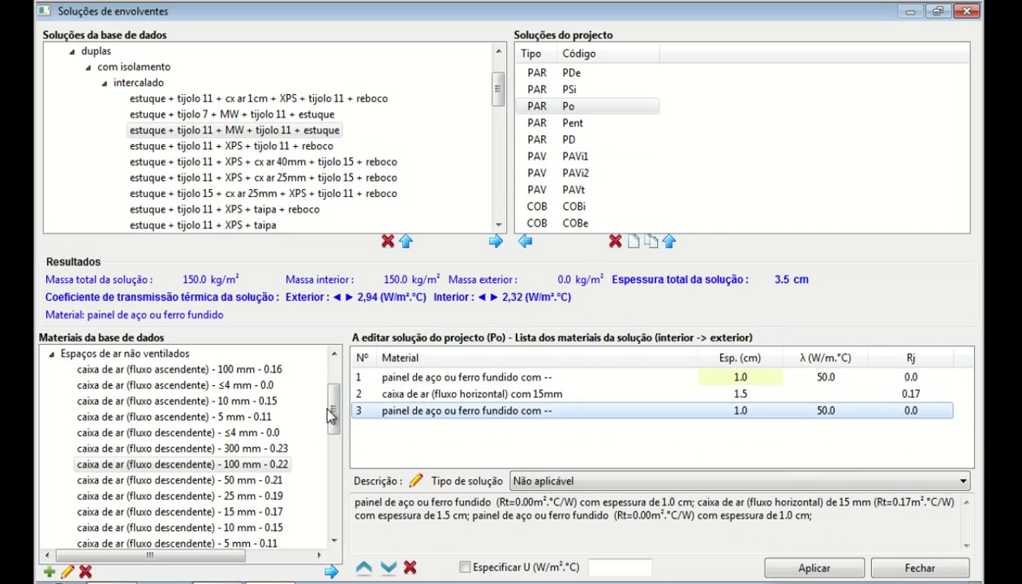
Step: Insert betão celular autoclavado 550 kg/m³ from Betões leves above the air gap layer in solution Po
scroll(329, 414, up, 2)
click(52, 415)
click(68, 403)
drag(97, 401, 386, 401)
click(457, 278)
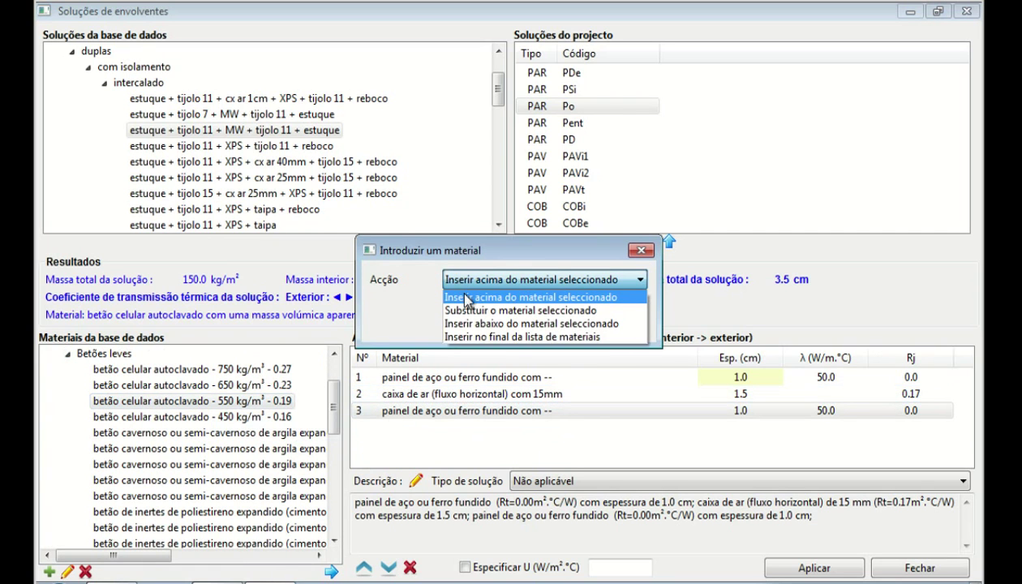
click(466, 298)
click(604, 311)
Step: Replace the 15 mm air gap layer in Po with madeira resinosa leve ≤435 kg/m³ from Madeiras e derivados
drag(336, 410, 335, 470)
double_click(75, 455)
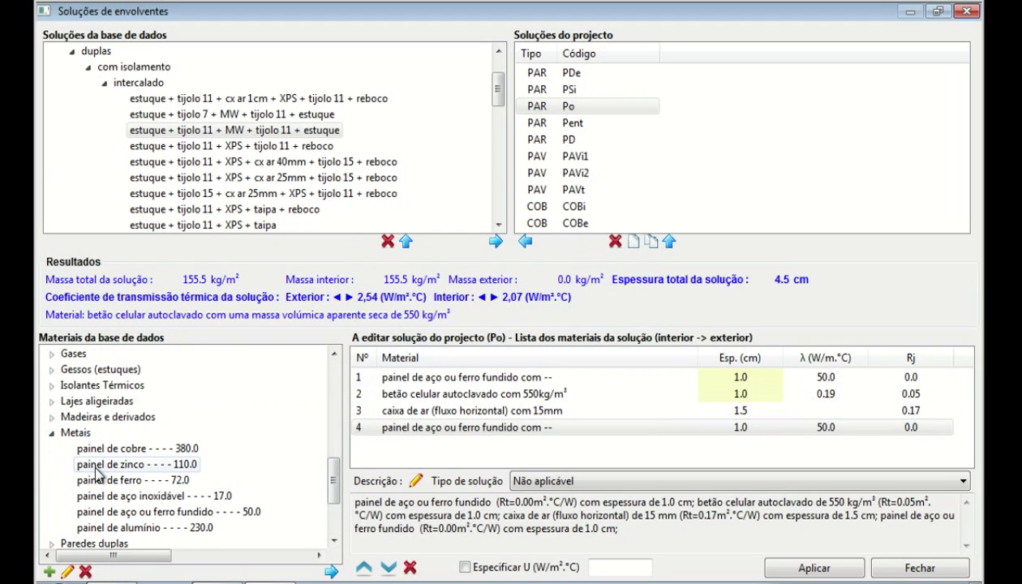
click(52, 416)
drag(81, 401, 410, 412)
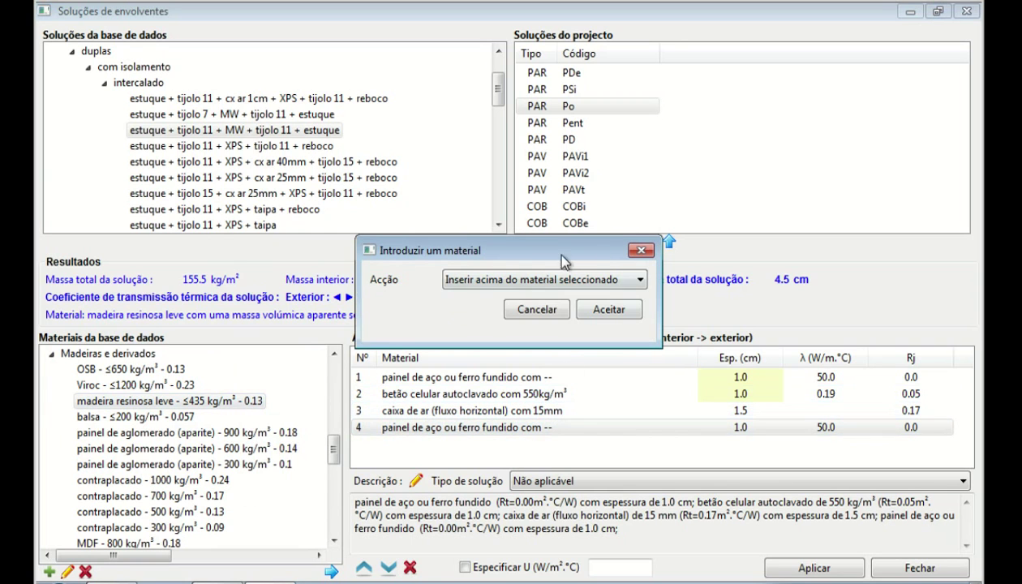
click(535, 280)
click(525, 311)
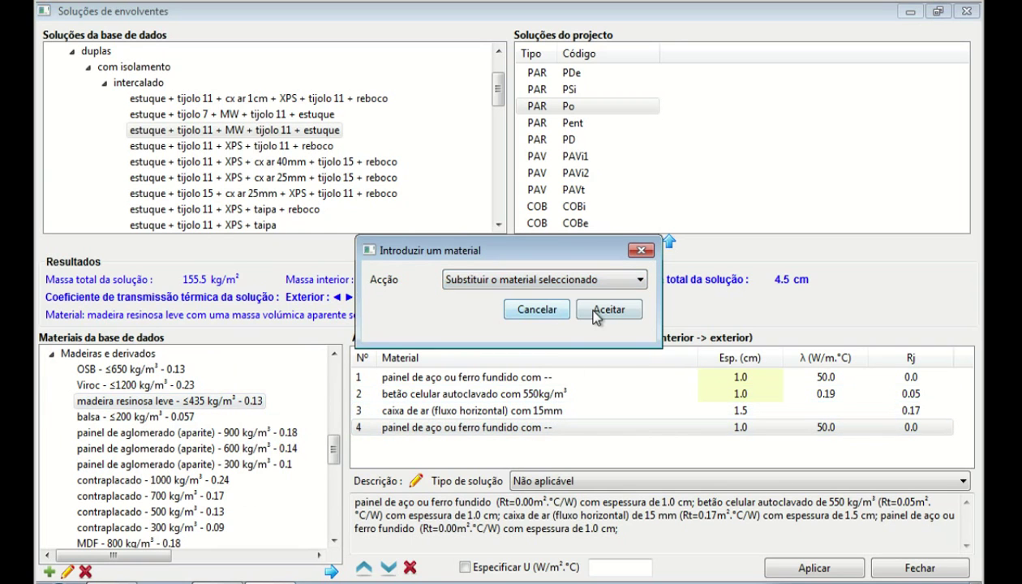
click(588, 308)
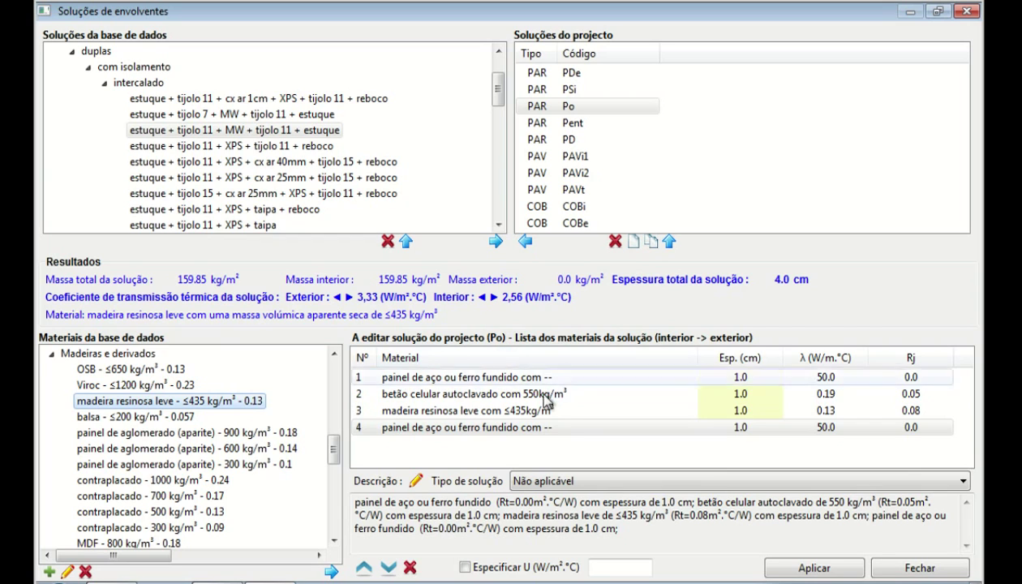
Step: Apply the layer changes to update project solution Po
click(639, 430)
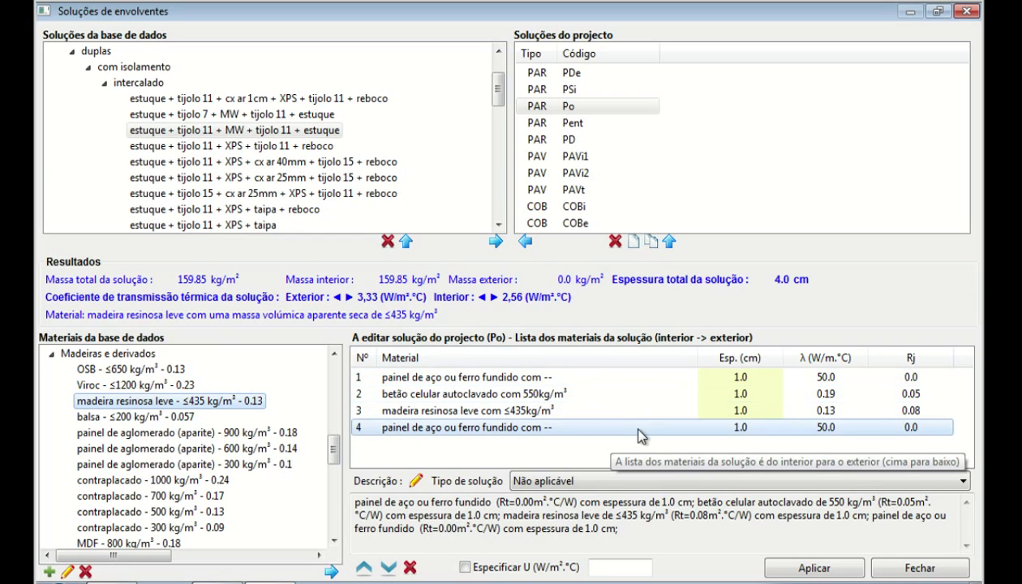
click(583, 106)
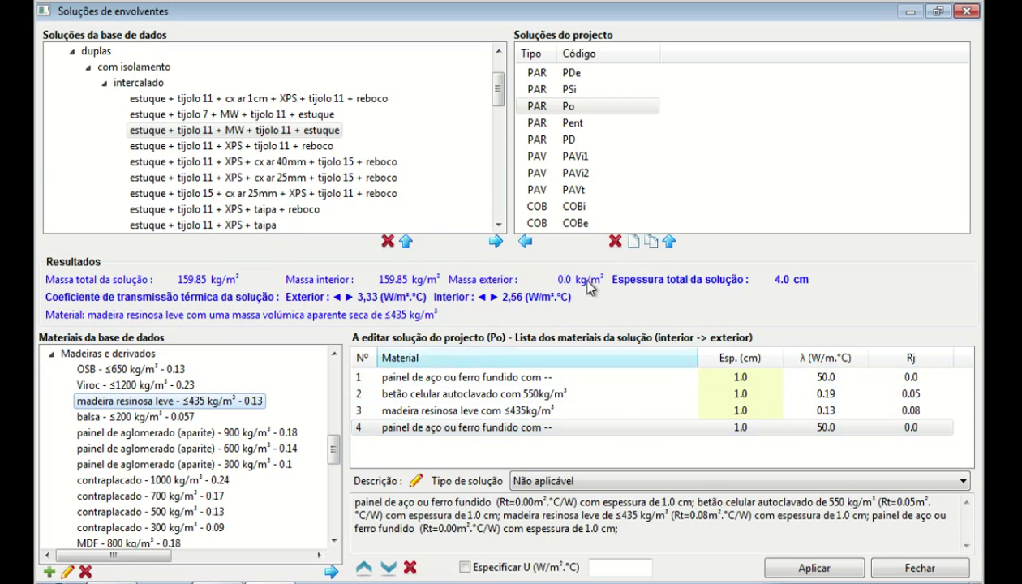
click(814, 568)
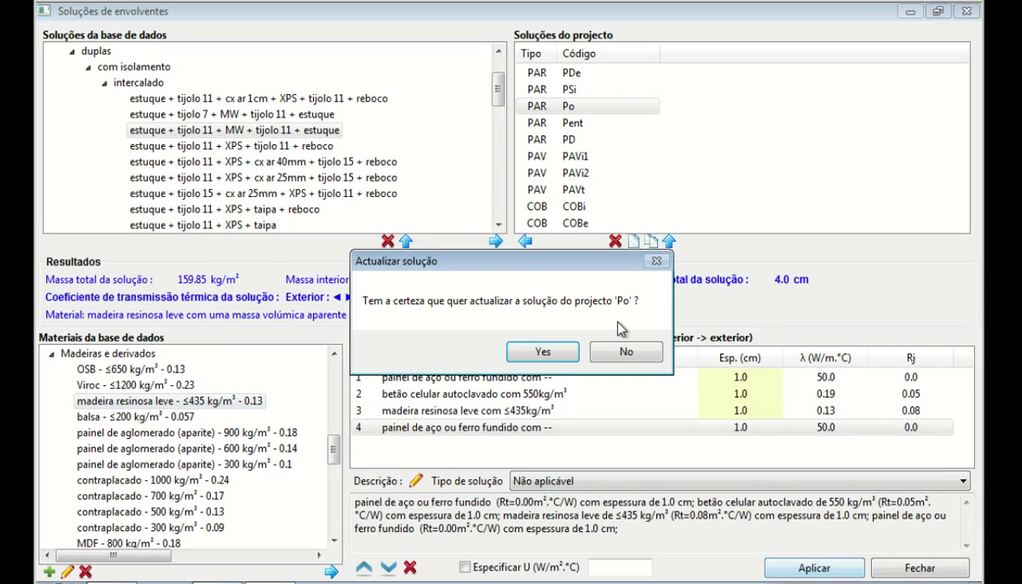
click(545, 350)
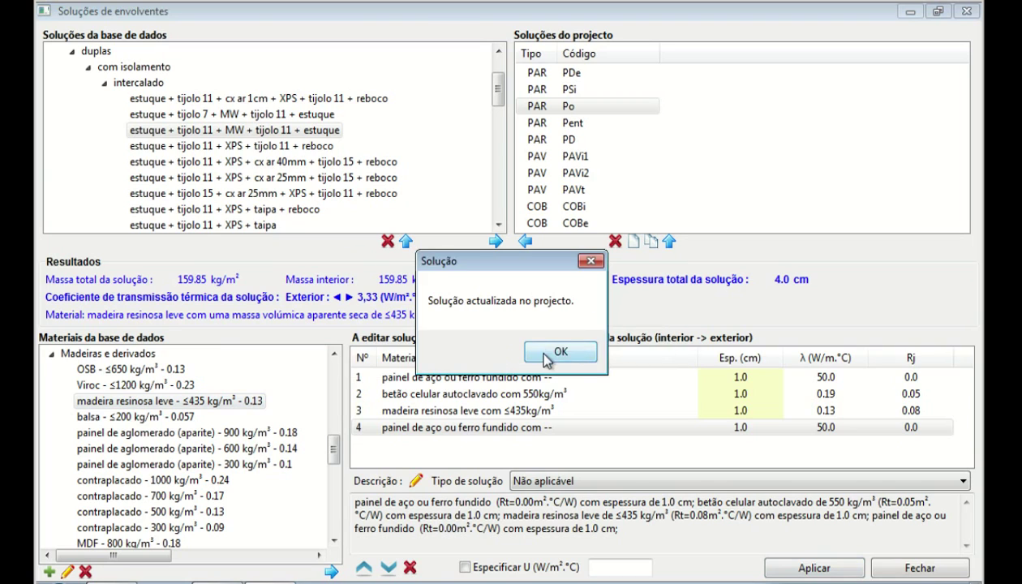
click(560, 353)
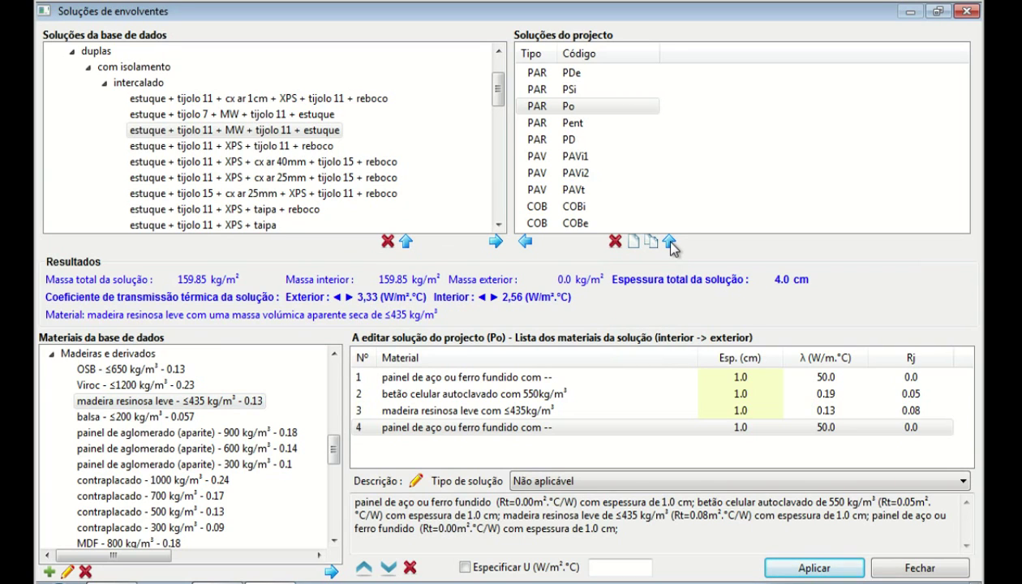
Step: Add the edited solution to the project as a new solution with the code Po2
click(670, 244)
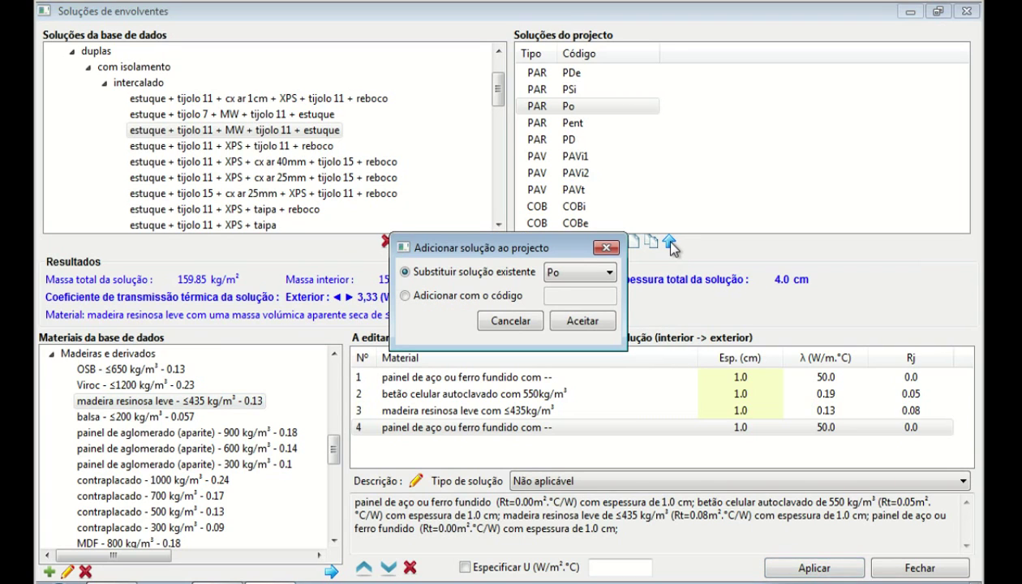
click(565, 273)
click(572, 275)
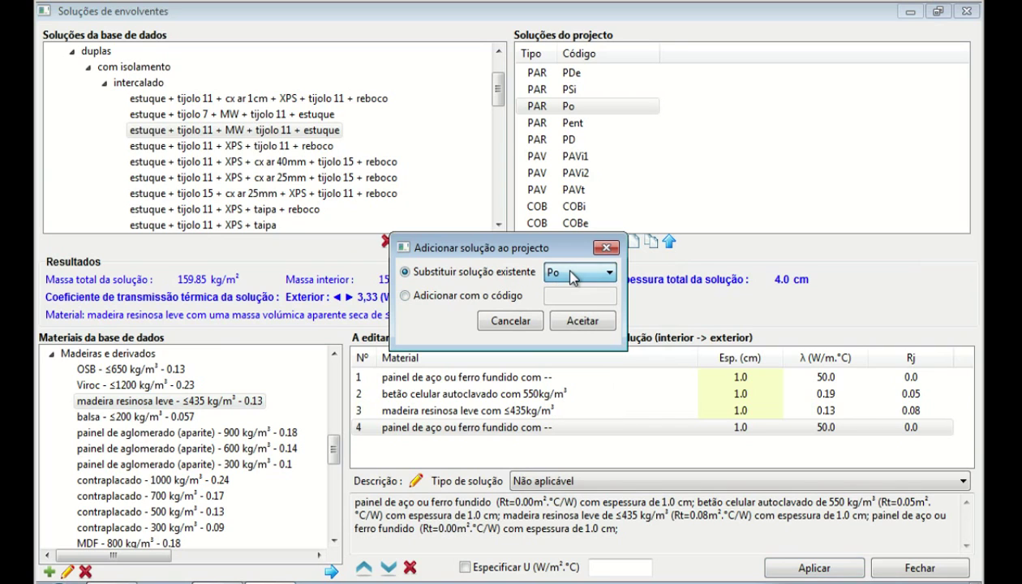
click(467, 296)
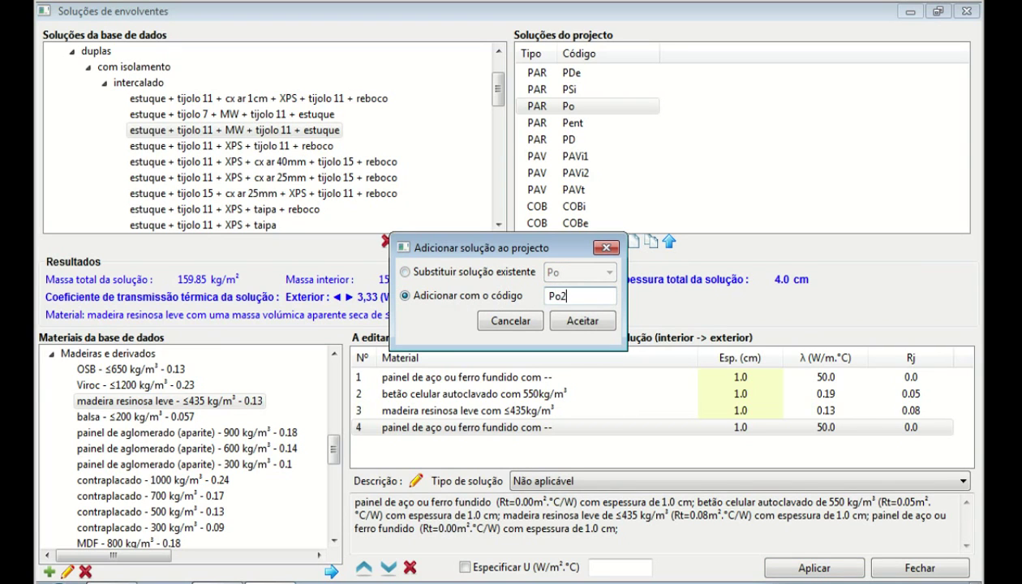
click(583, 327)
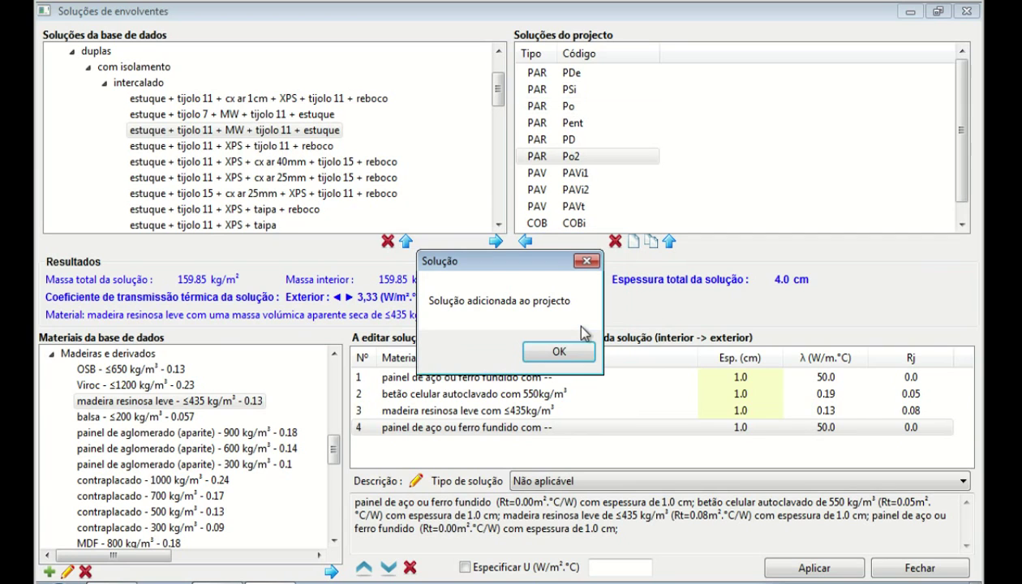
click(561, 354)
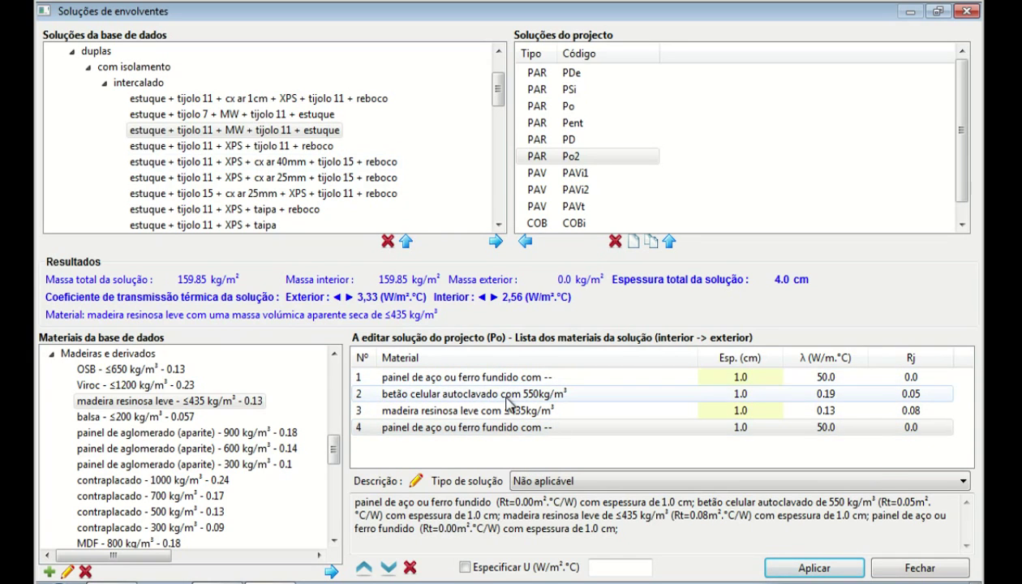
Step: Look through the available groups for inserting the edited solution into the database, and leave without adding it
click(406, 243)
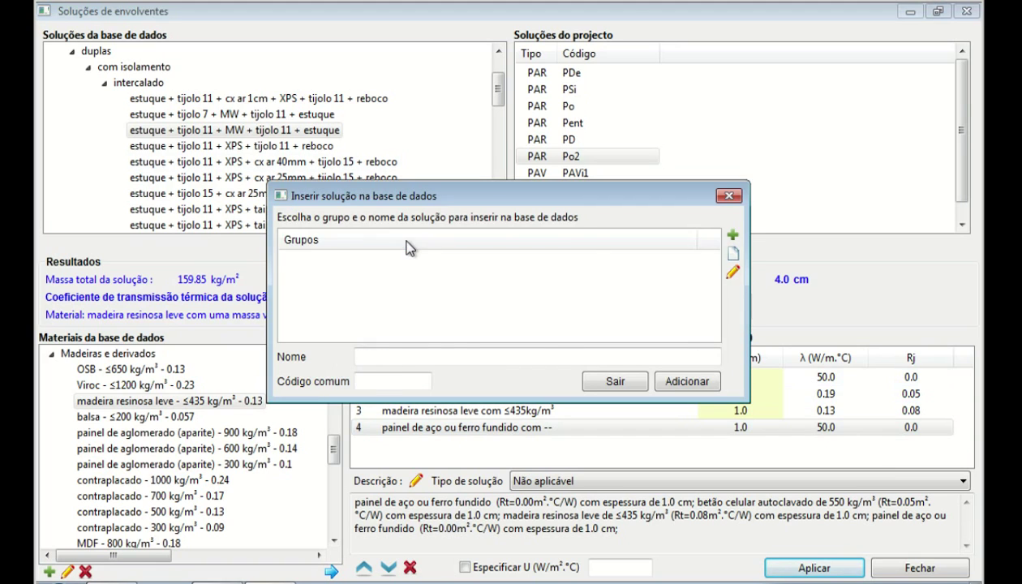
drag(714, 258, 713, 306)
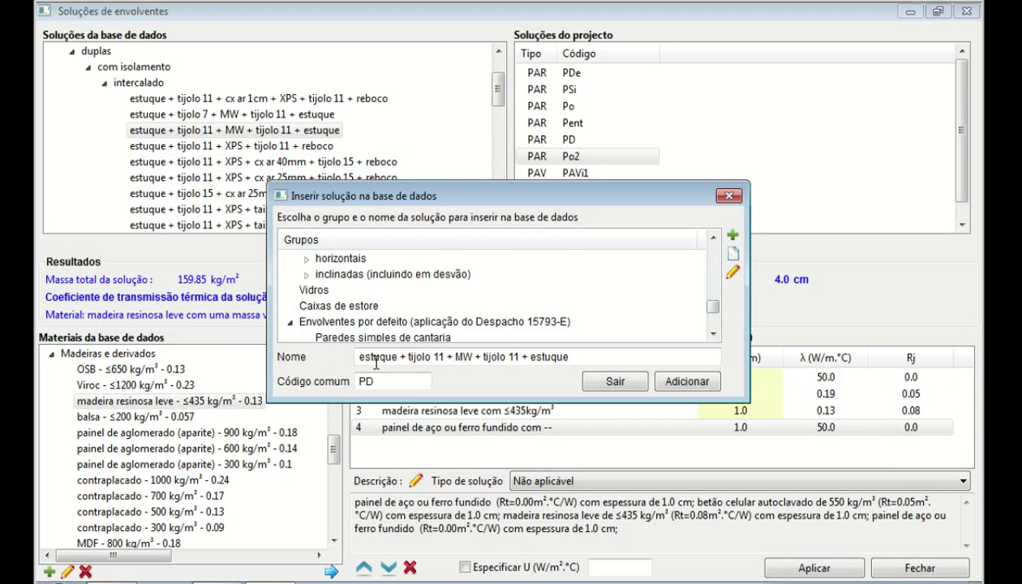
click(621, 386)
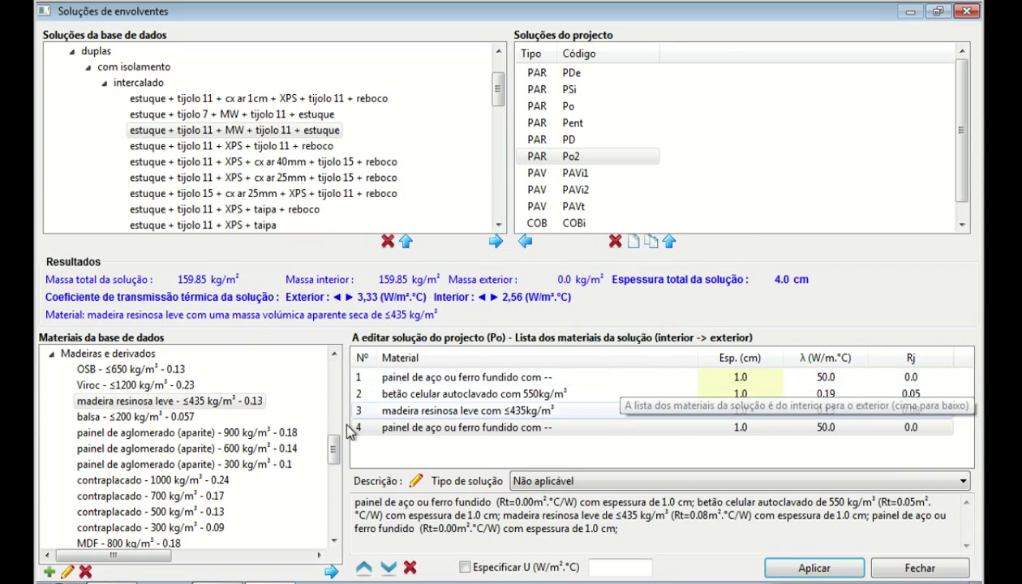
Step: Add betonilha de argamassas tradicionais 1800-2000 kg/m³ from Argamassas as the last layer of solution Po
drag(334, 449, 337, 424)
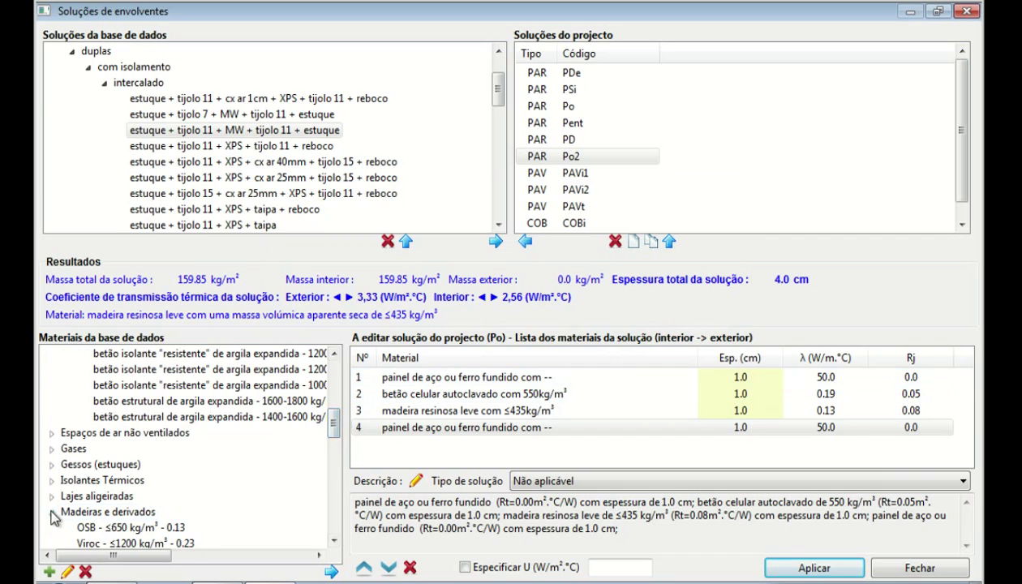
drag(331, 457, 336, 377)
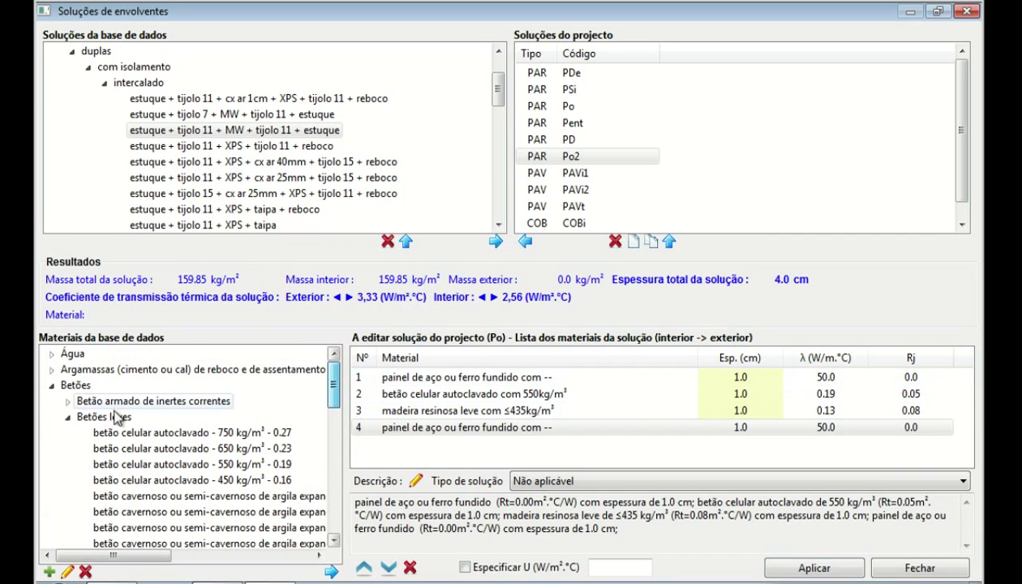
click(68, 416)
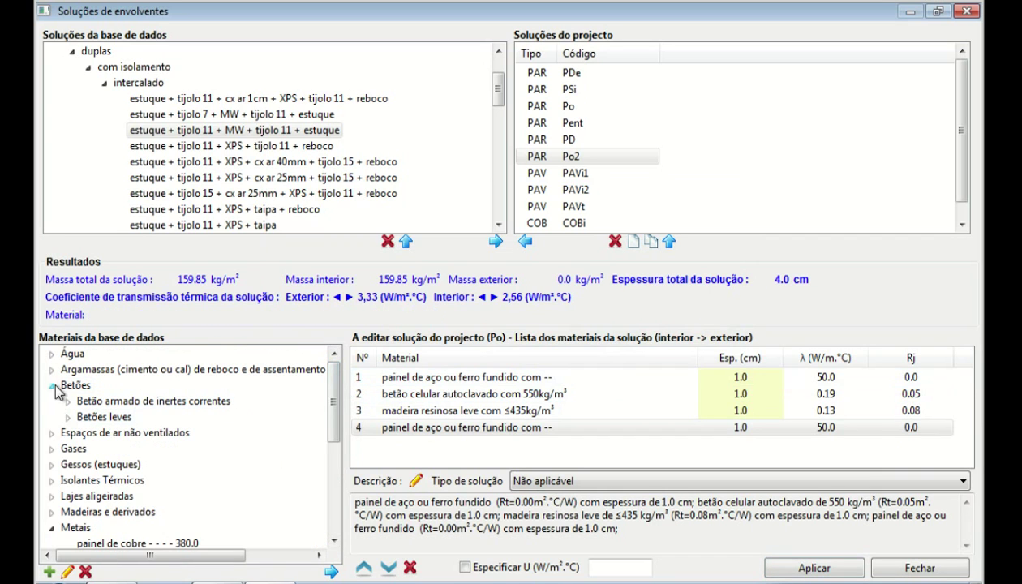
click(51, 369)
drag(93, 401, 436, 454)
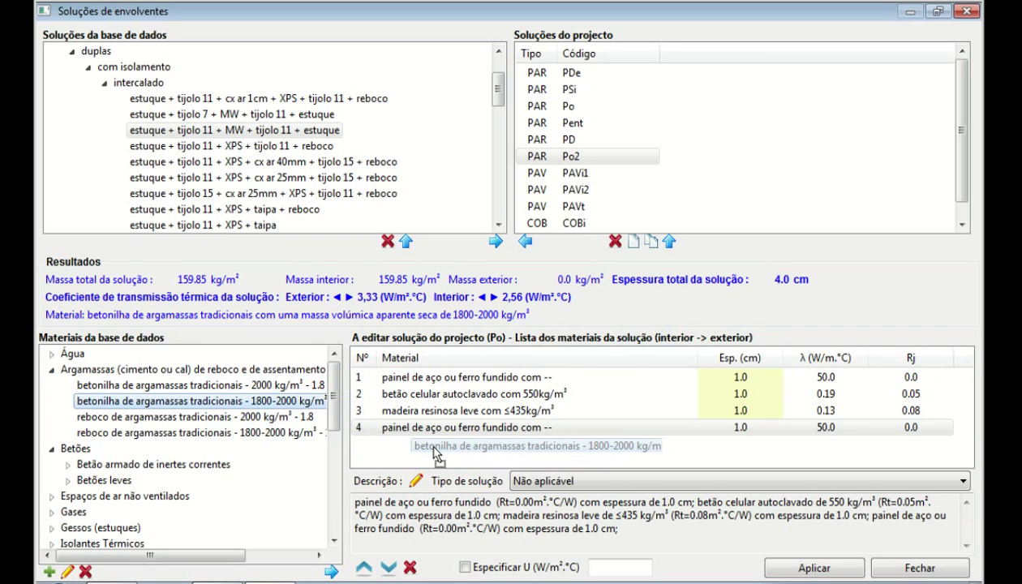
drag(437, 454, 203, 402)
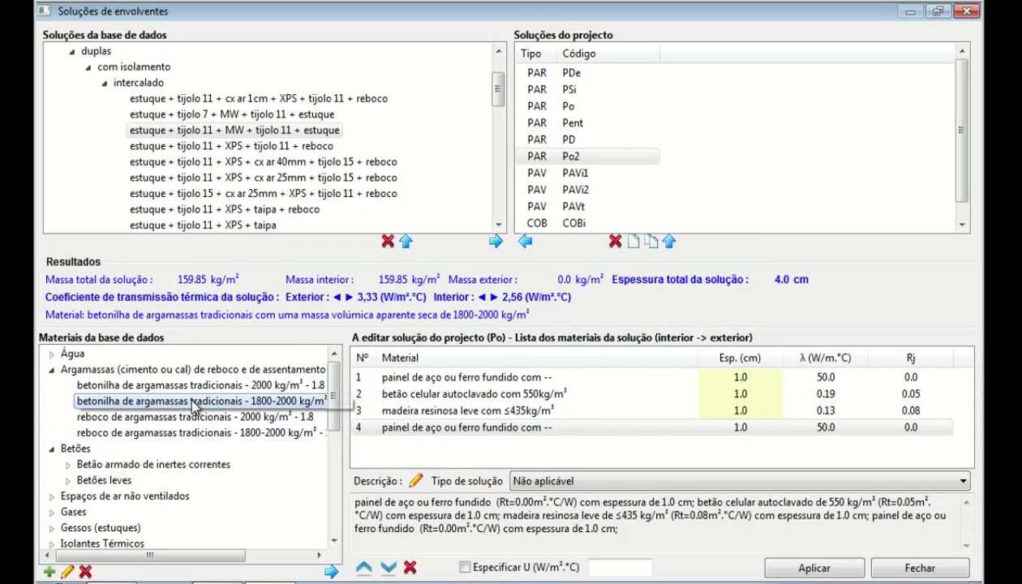
click(331, 572)
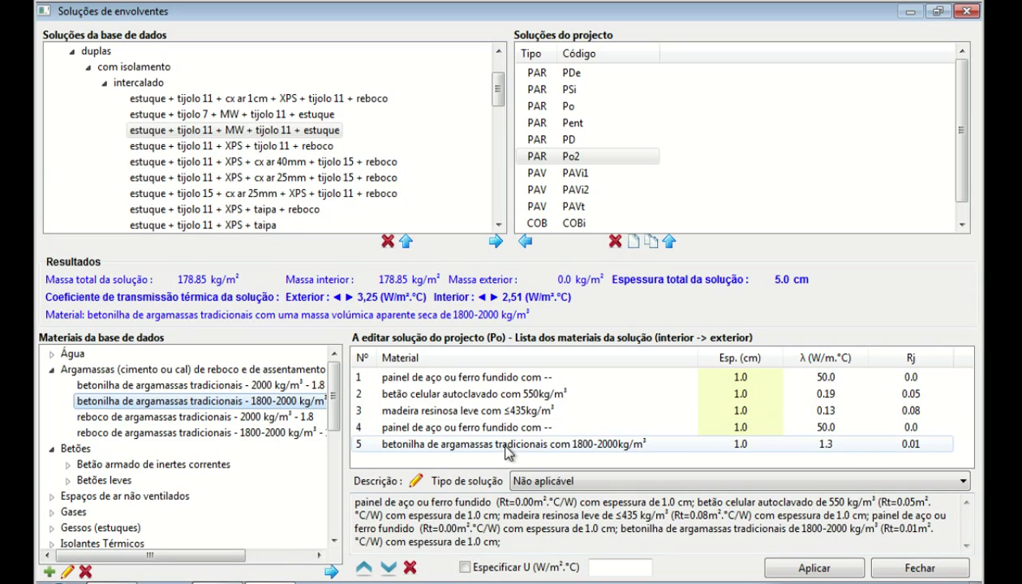
Step: Try moving the betão celular autoclavado layer down the material list, and return it to second place
click(434, 395)
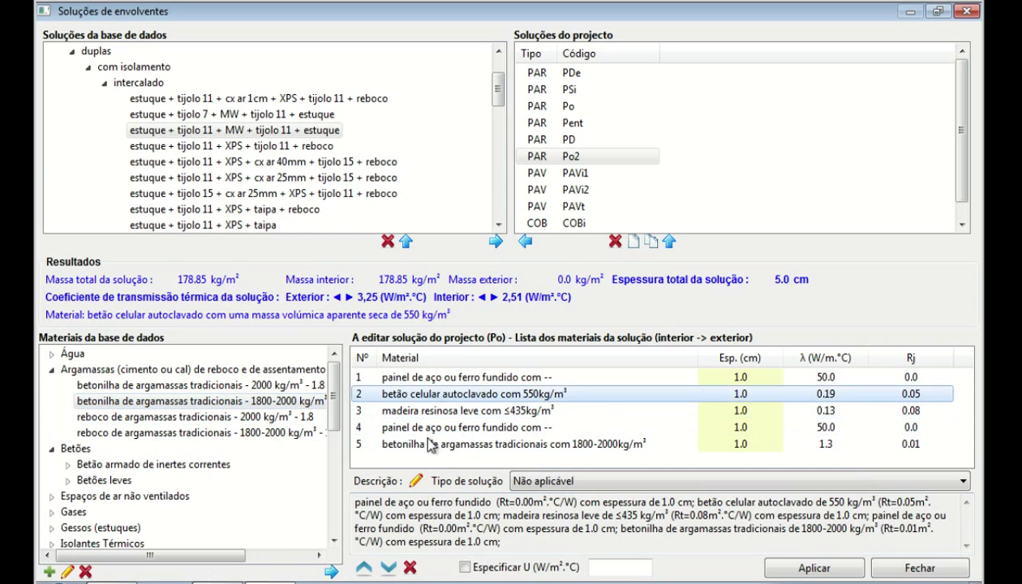
click(389, 570)
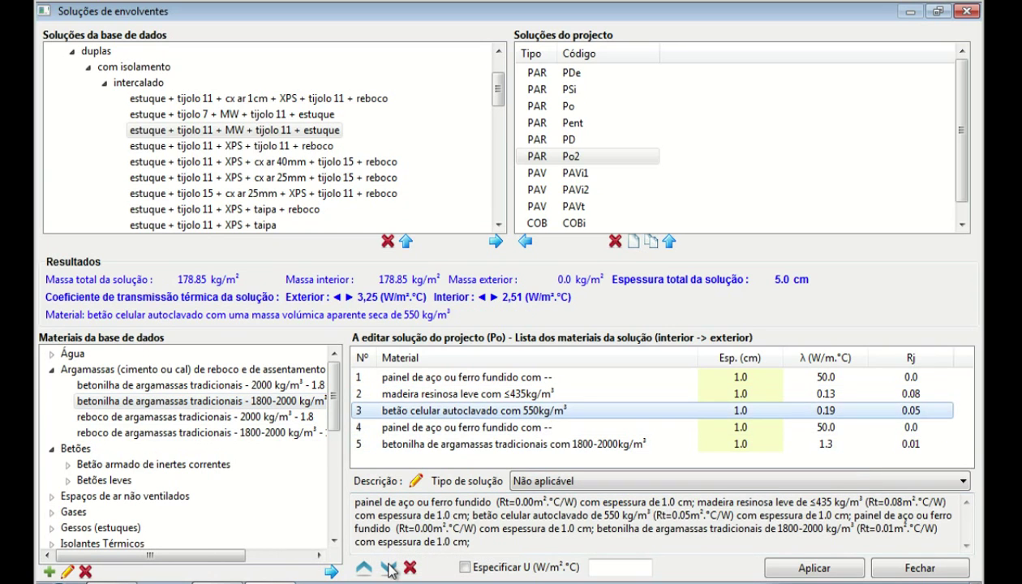
click(389, 571)
click(364, 568)
click(364, 568)
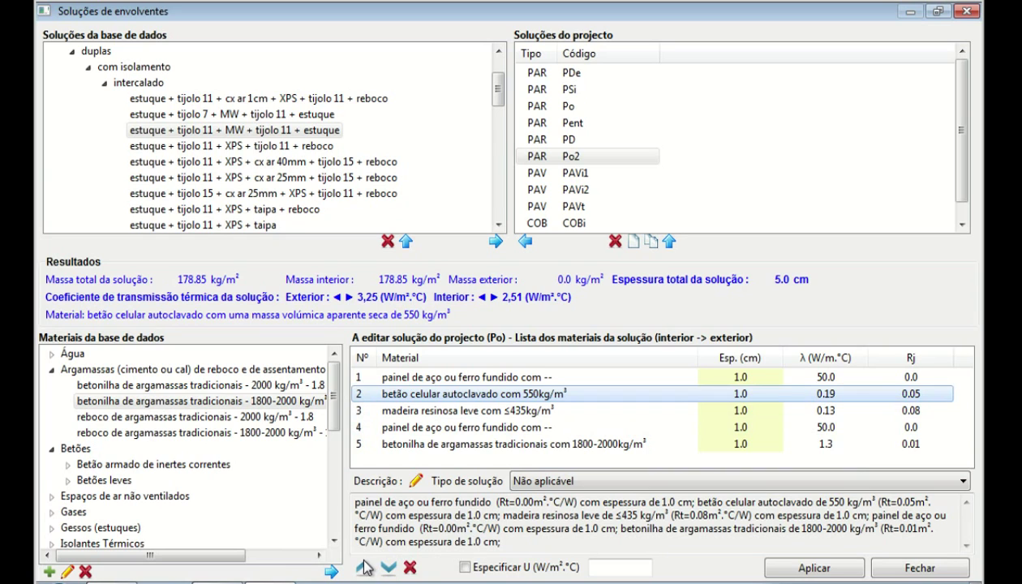
Step: Remove the betão celular autoclavado layer from solution Po and specify its U value as 3.0 W/m².°C
click(410, 568)
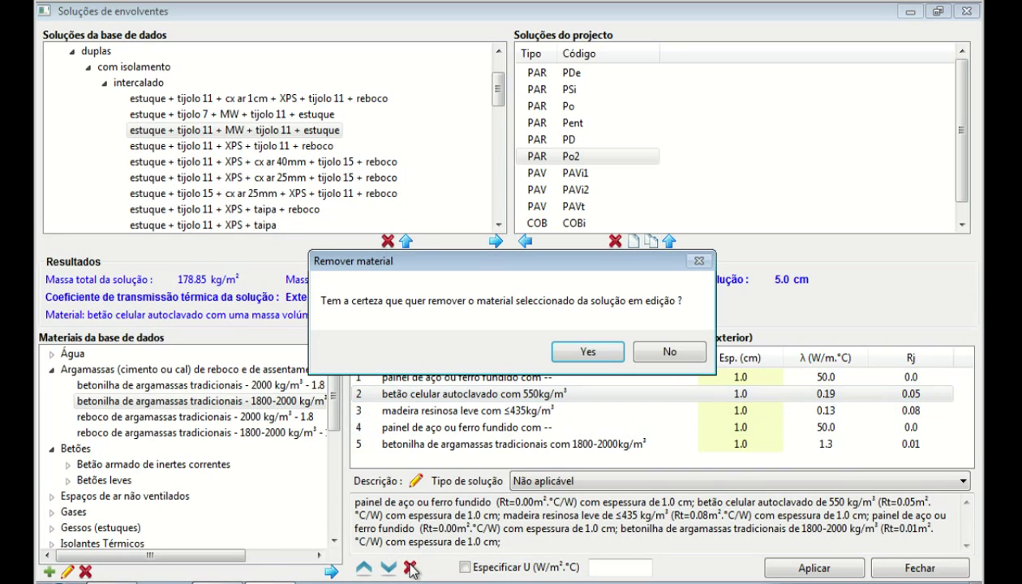
click(590, 352)
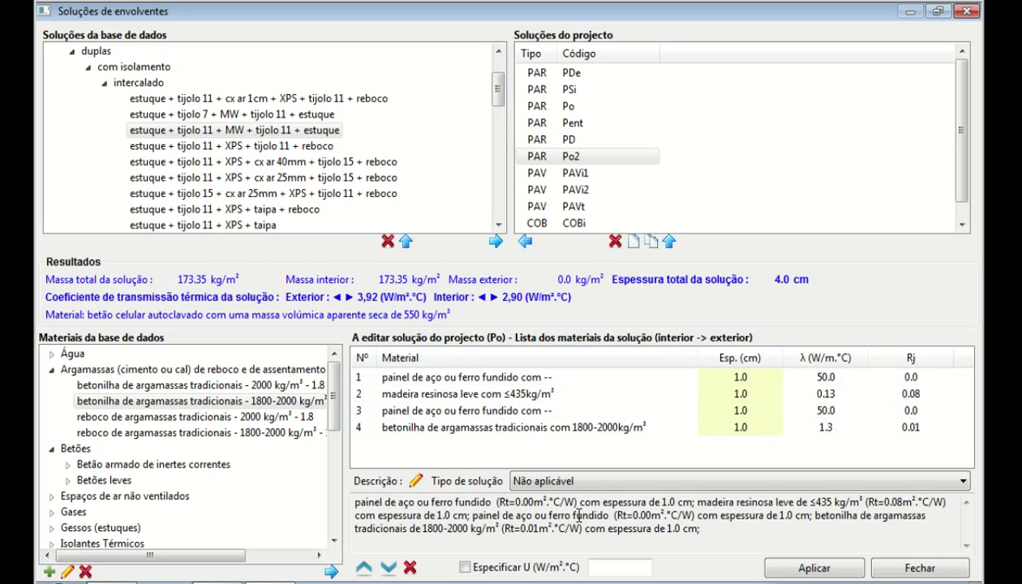
click(464, 568)
drag(618, 568, 546, 563)
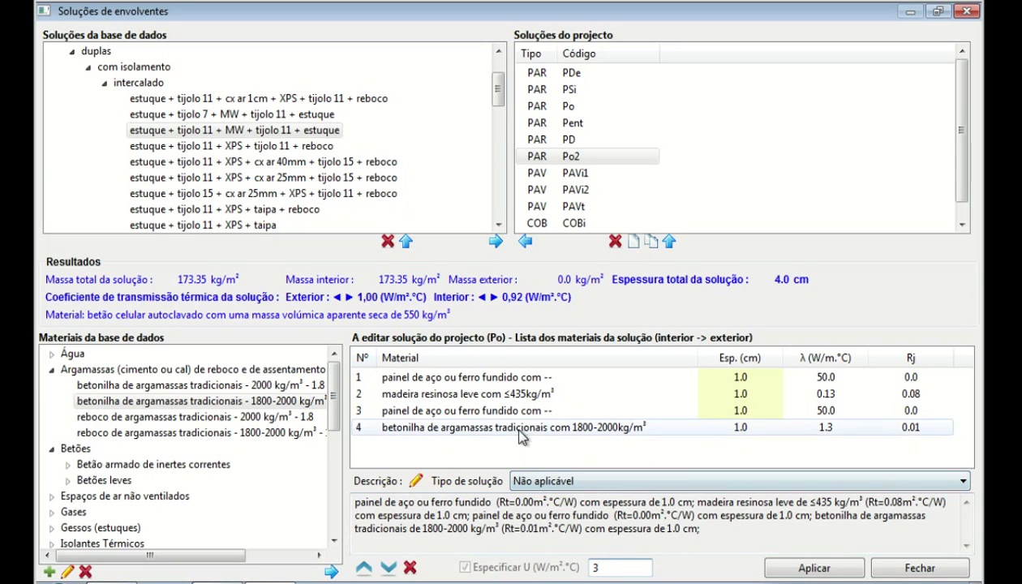
click(490, 464)
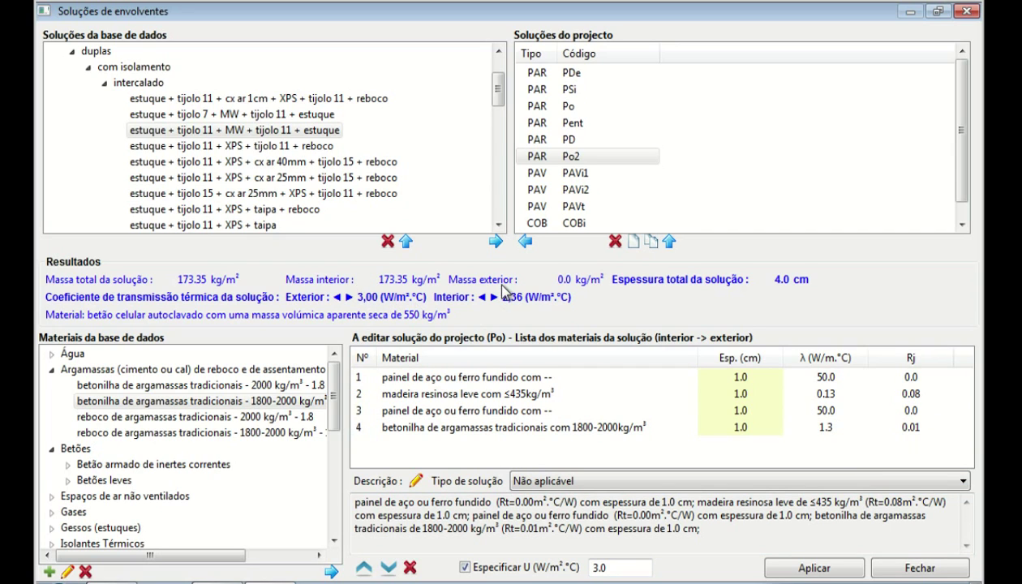
Step: Leave the envelope solutions without saving the changes to Po, and accept the opaque envelopes table
click(121, 416)
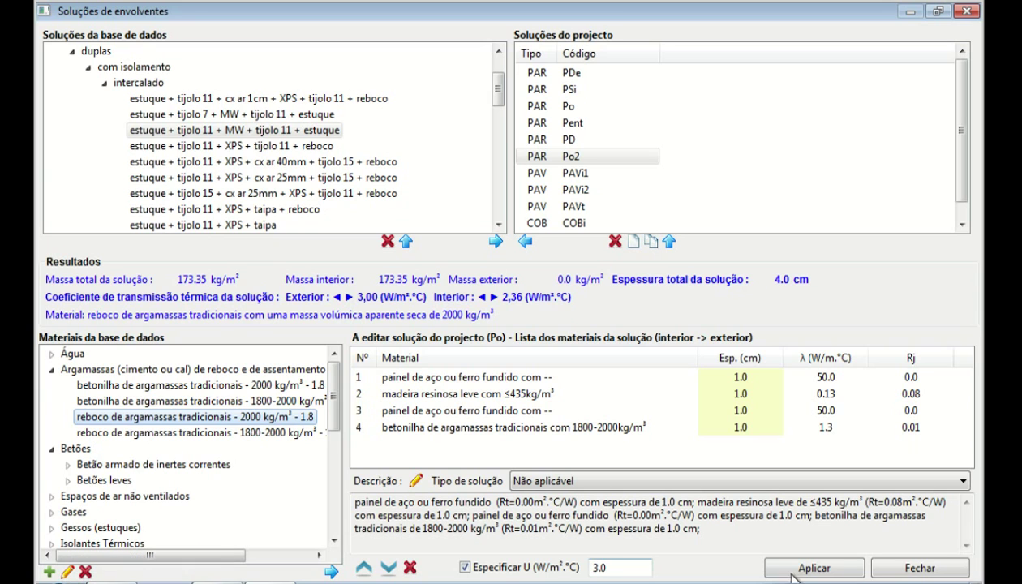
click(917, 571)
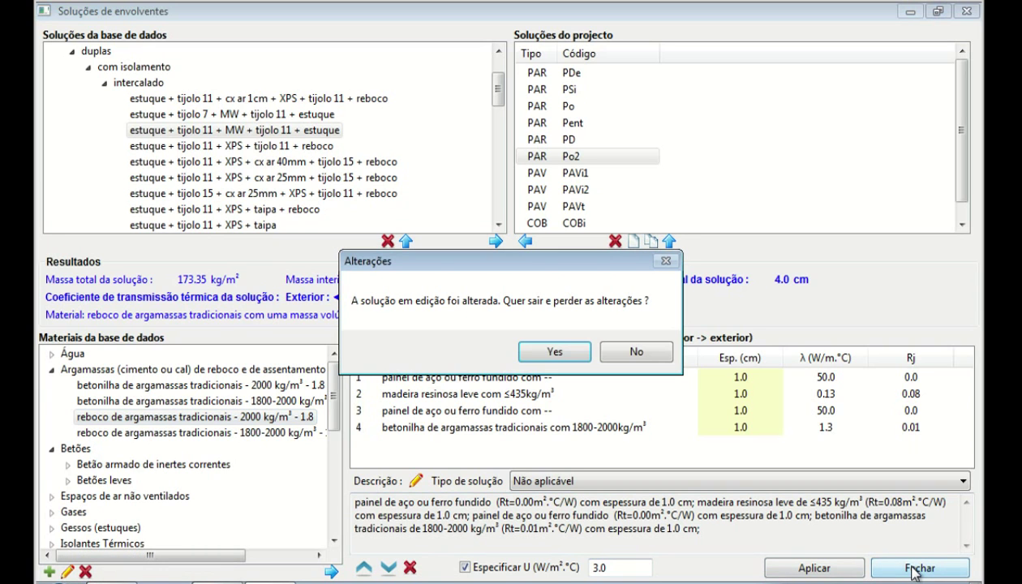
click(571, 355)
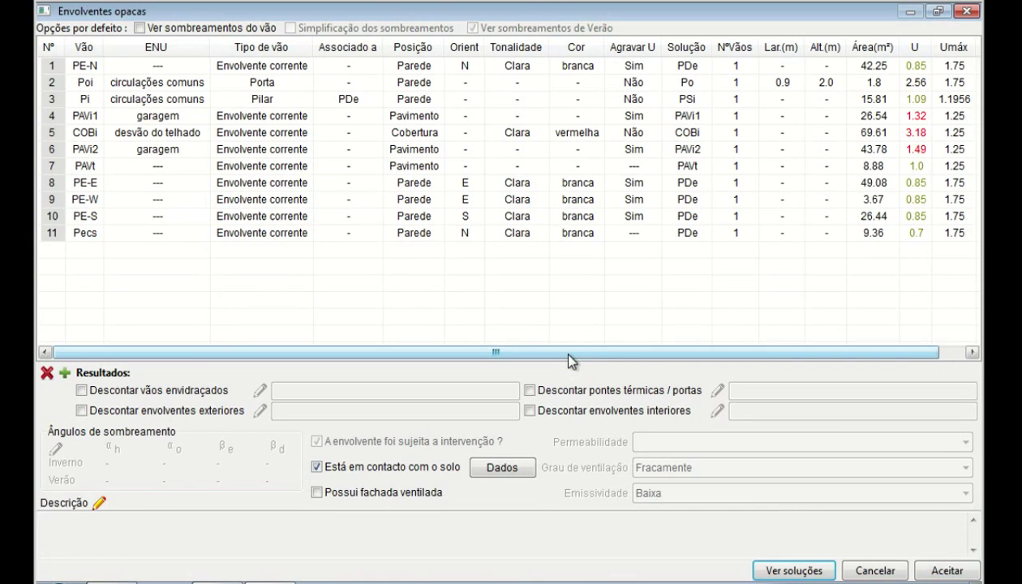
click(947, 570)
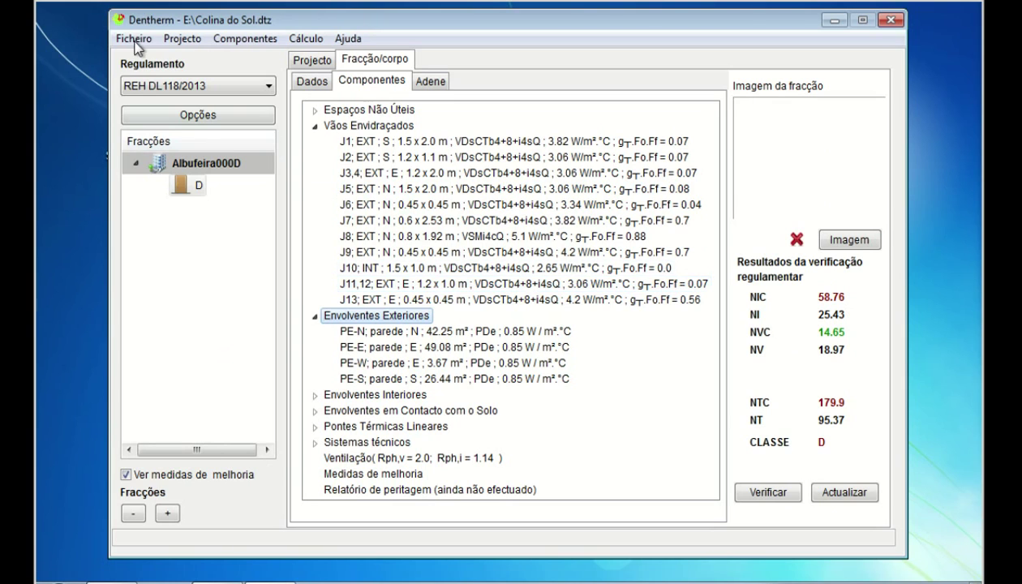
Step: Set the program preference "Utilizar novo esquema de janelas" to Não and accept the preferences
click(133, 41)
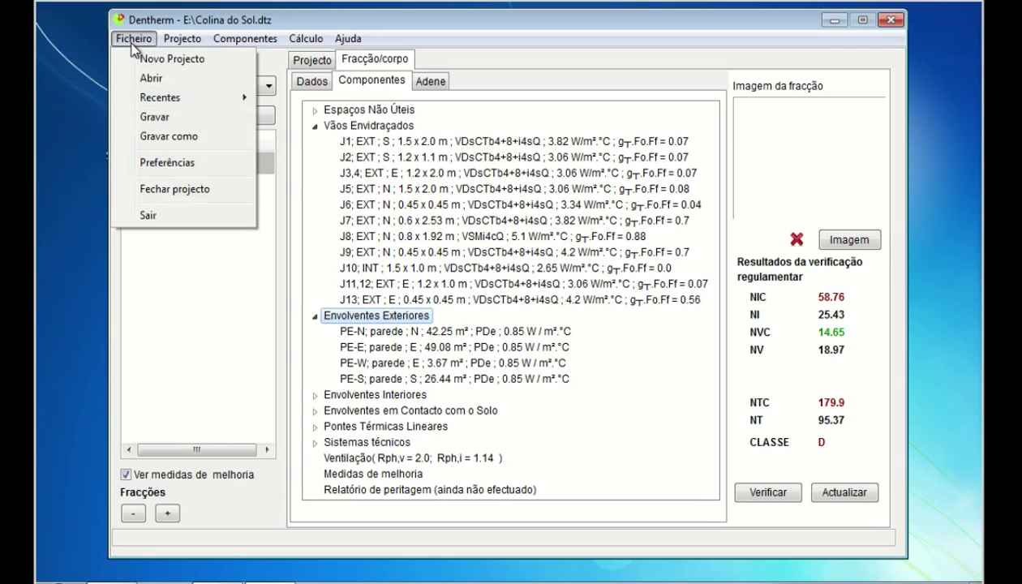
click(167, 162)
click(273, 233)
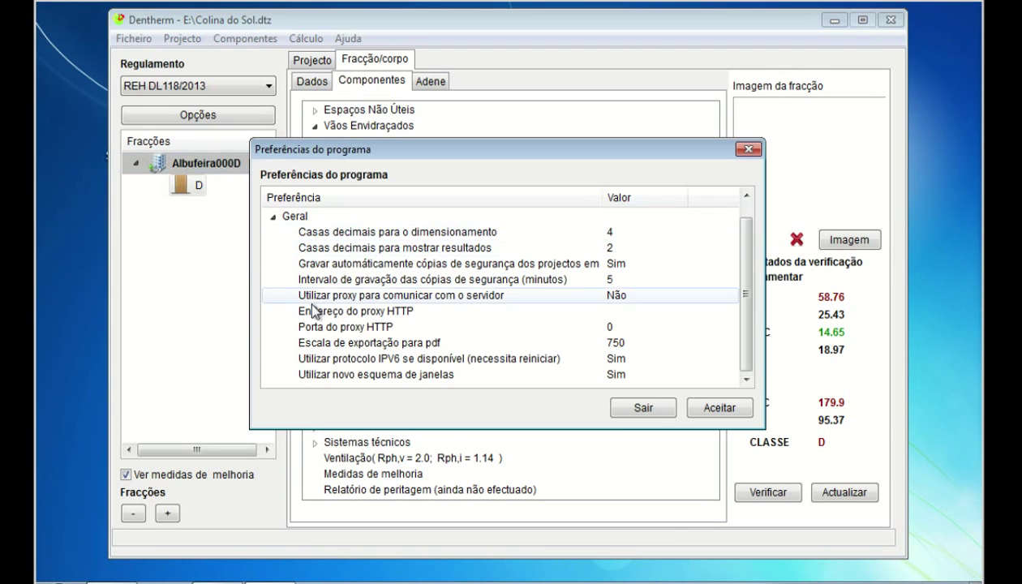
double_click(438, 378)
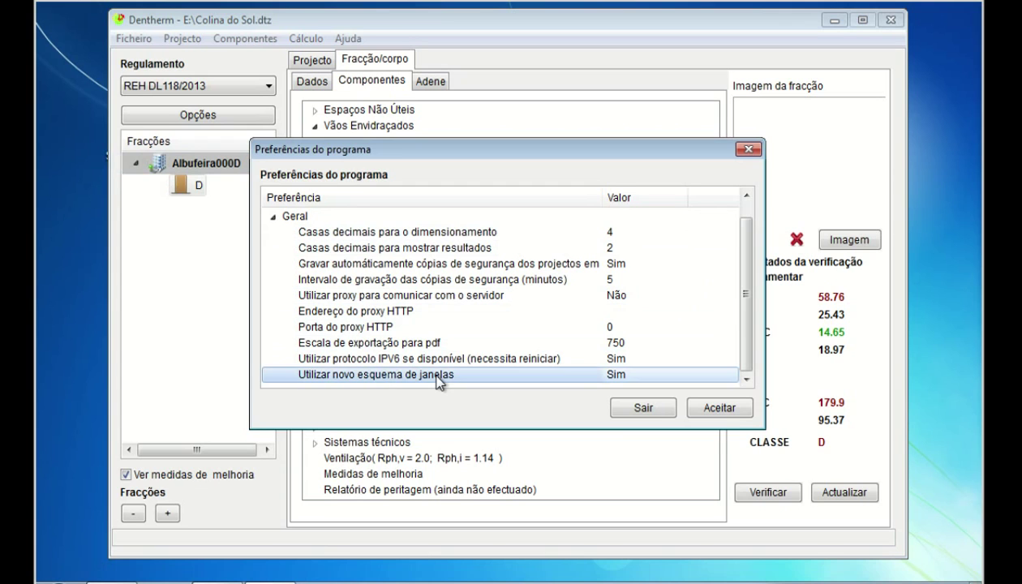
click(507, 276)
click(500, 306)
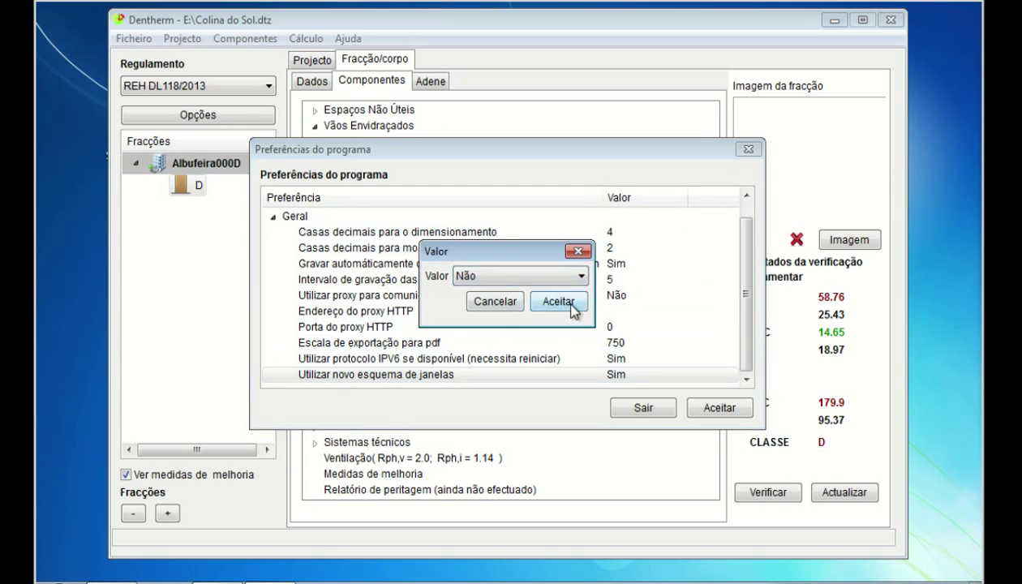
click(568, 306)
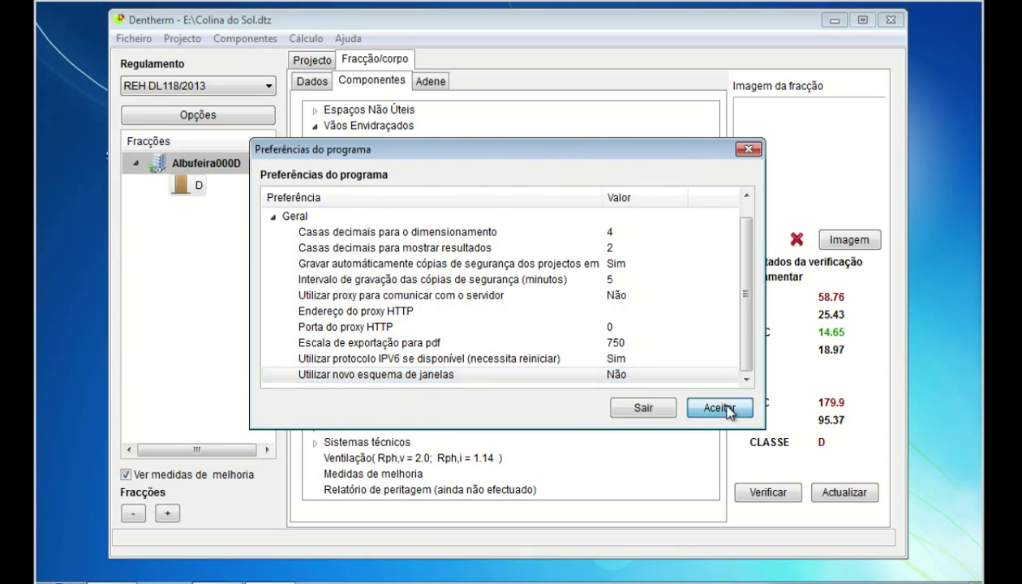
click(718, 408)
Step: Examine glazed opening J2 and the settings of its exterior solar protection in the old window scheme, and leave without changes
double_click(399, 159)
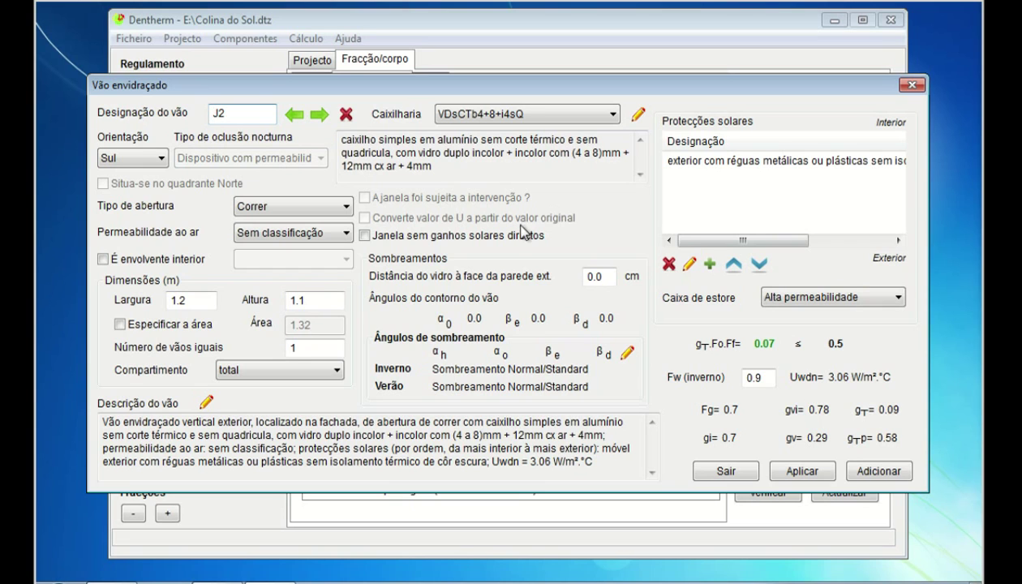
click(734, 166)
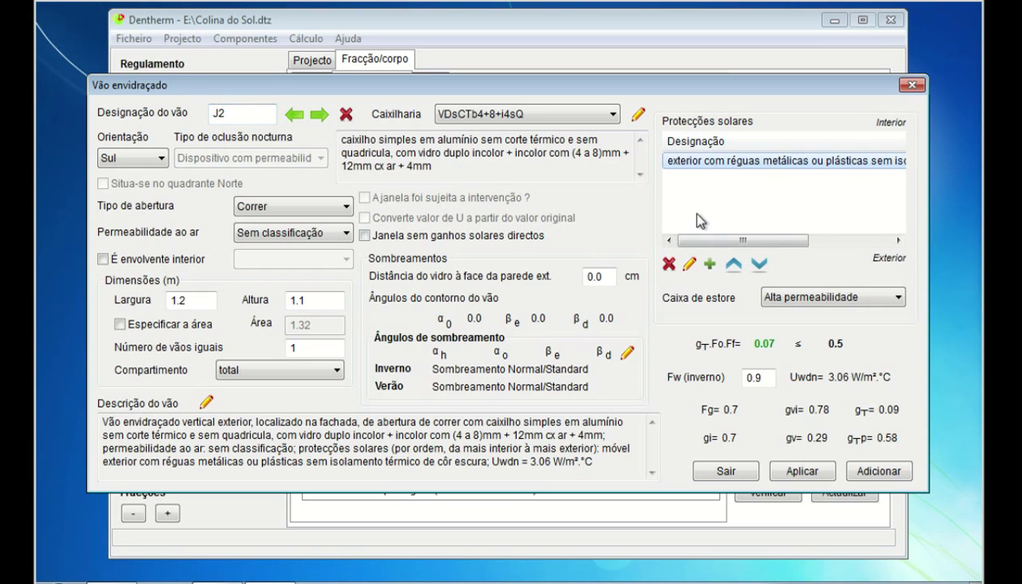
click(687, 264)
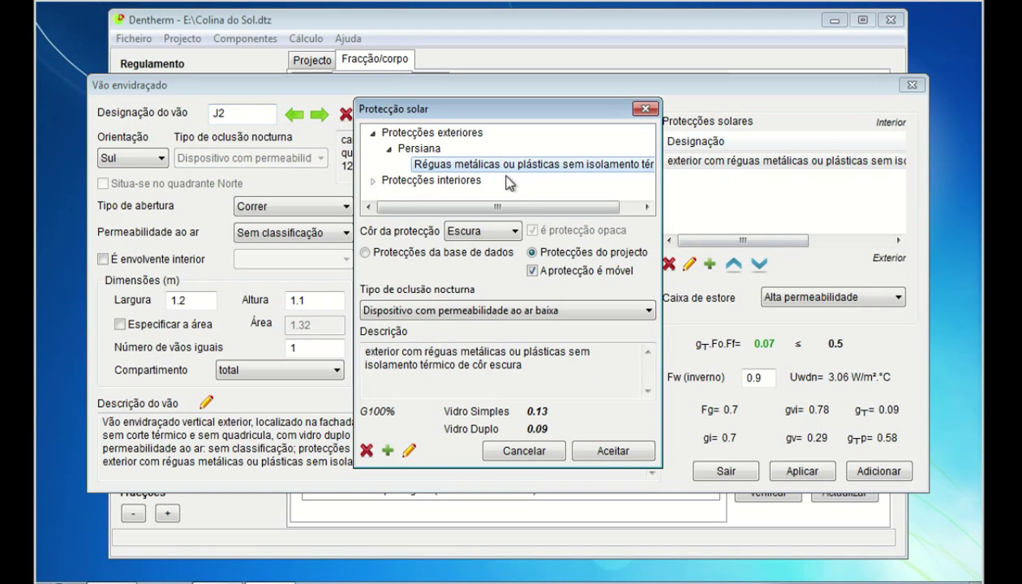
click(498, 448)
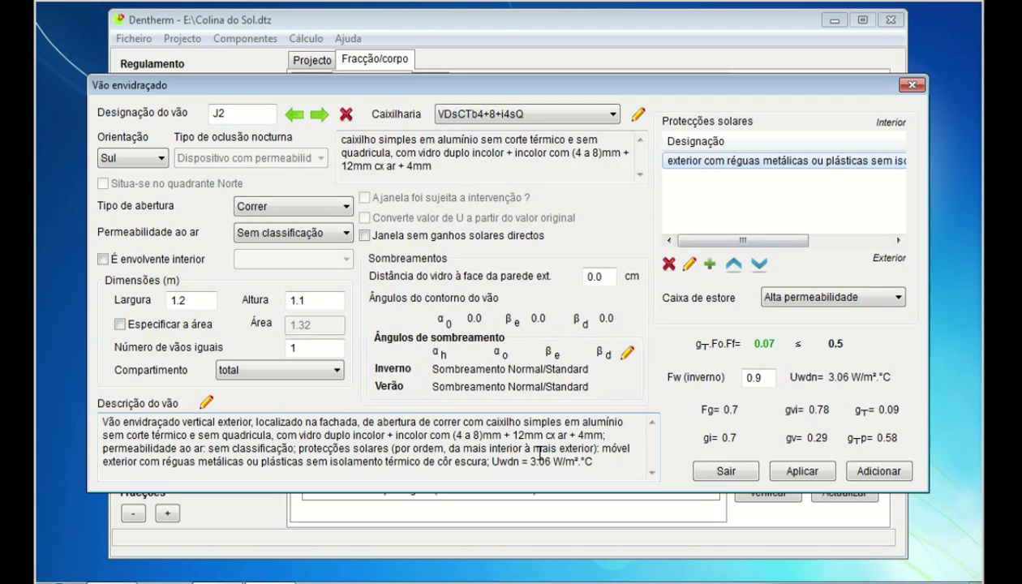
click(726, 471)
Step: Open solution PDe from wall PE-N, try specifying its Ue as 1.0 W/m².°C, and clear that option before leaving the solution
click(357, 334)
double_click(374, 335)
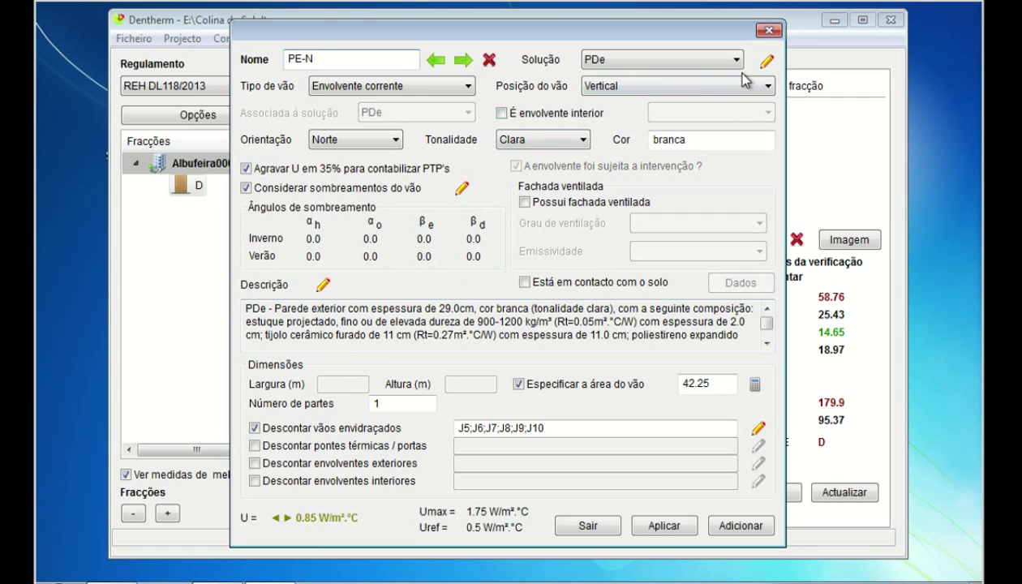
click(765, 64)
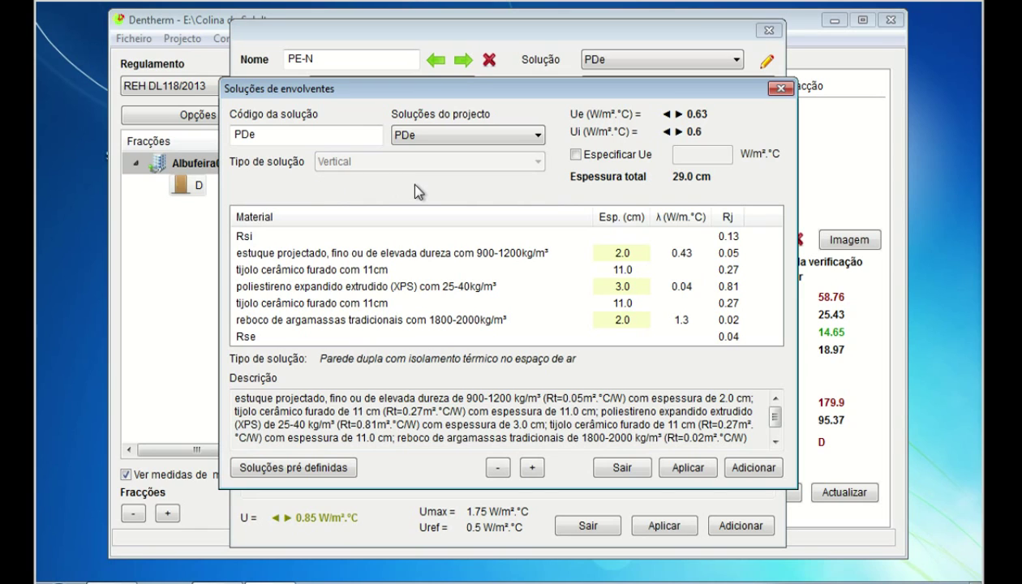
click(576, 155)
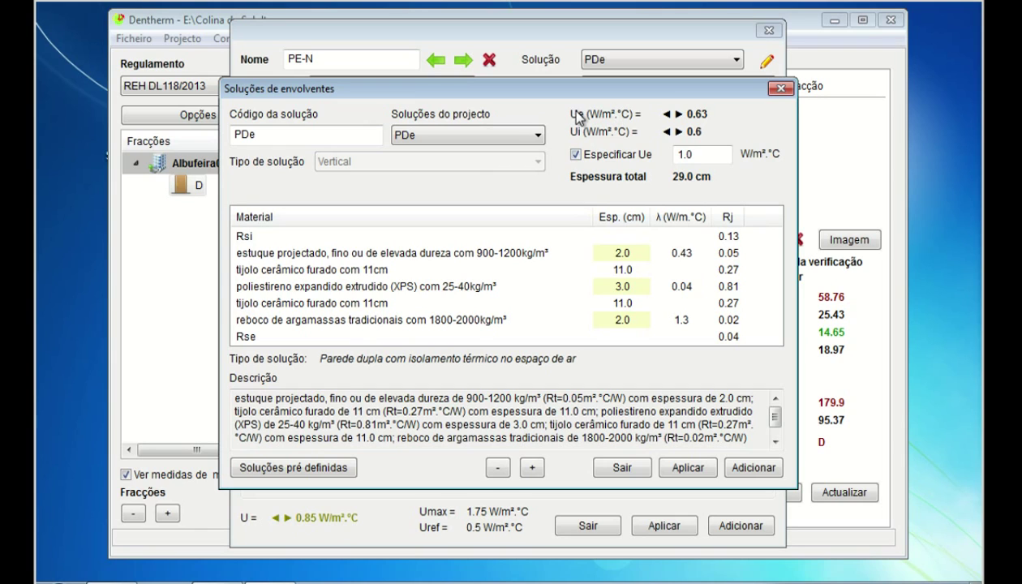
click(572, 153)
click(620, 467)
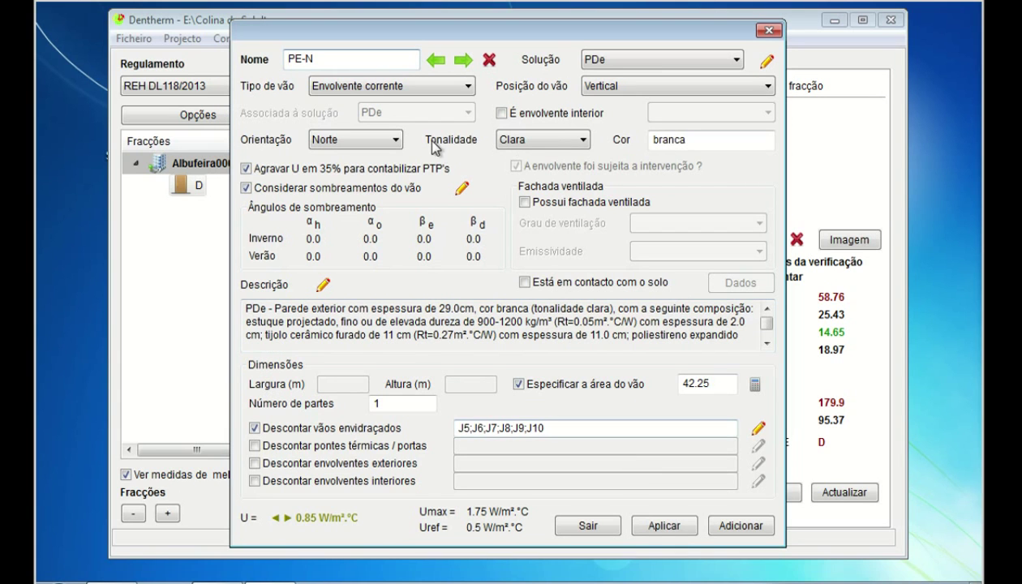
Step: Try making wall PE-N an interior envelope next to the garagem with solution PDe, revert it to exterior, and discard the changes
click(605, 58)
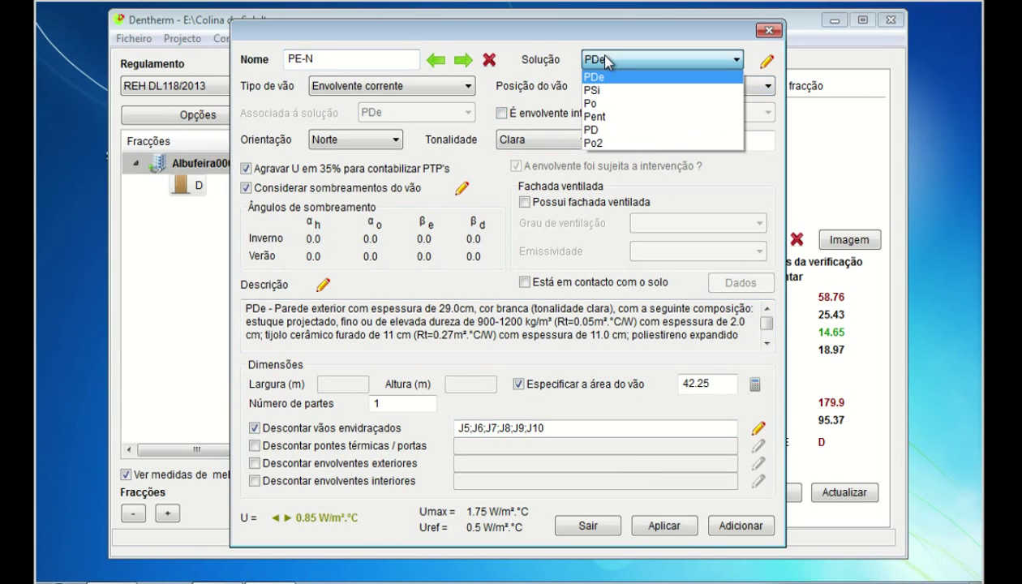
click(561, 58)
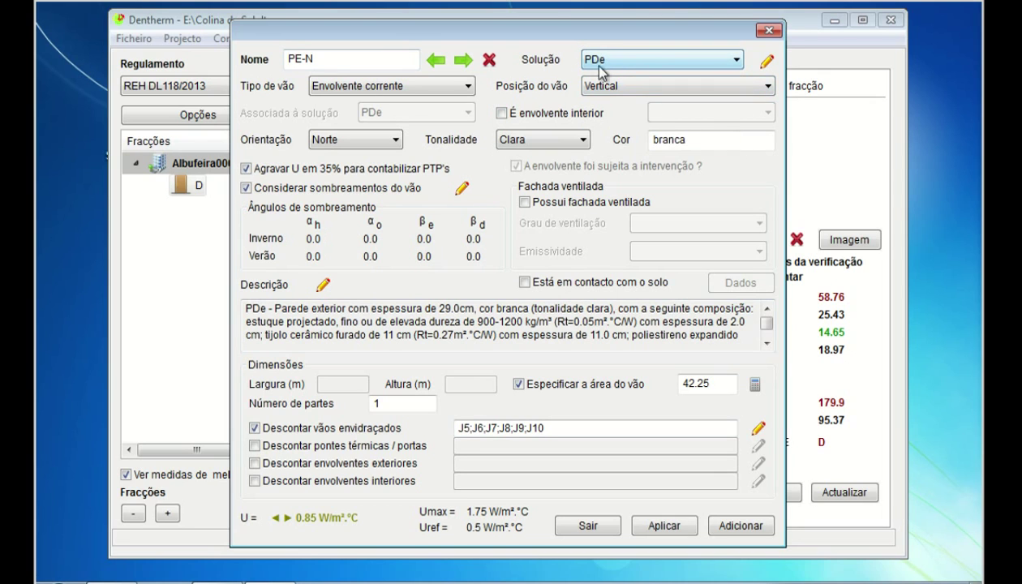
click(511, 115)
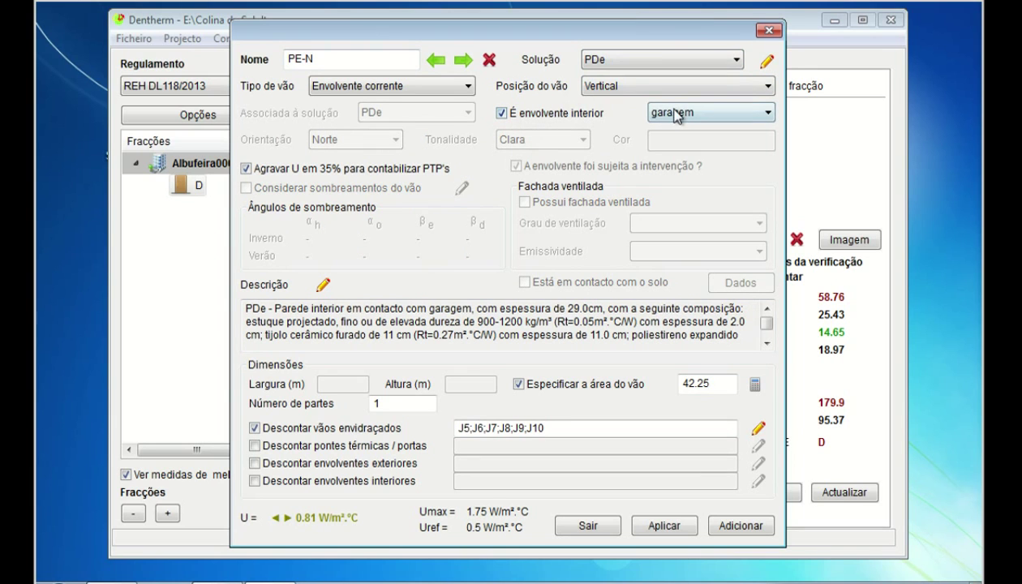
click(596, 58)
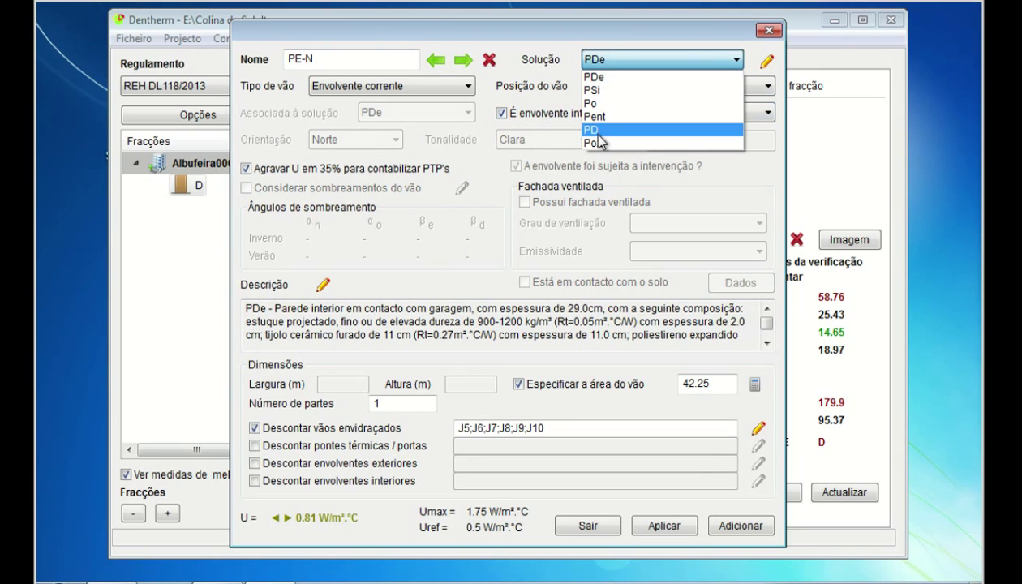
click(597, 77)
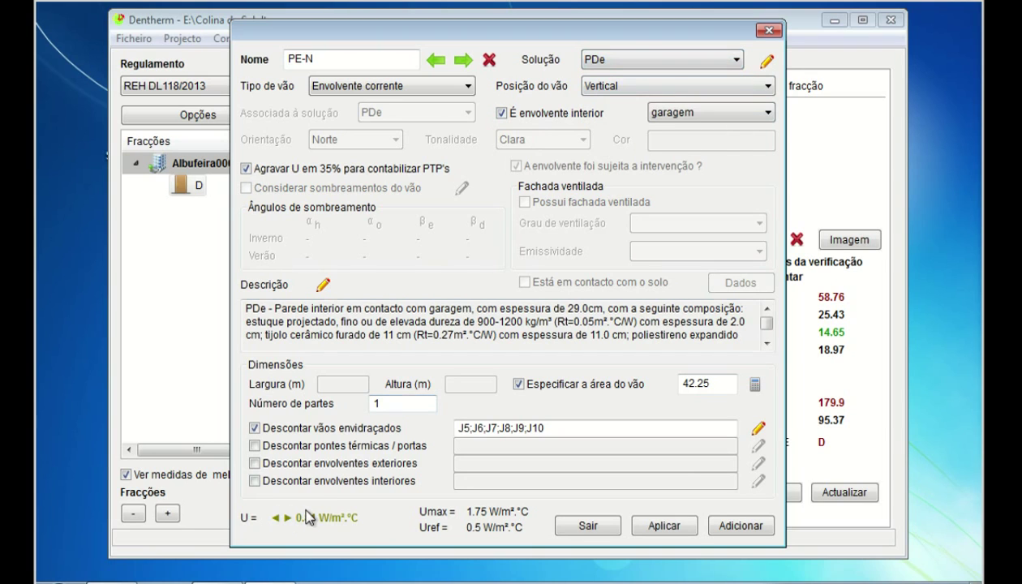
click(502, 113)
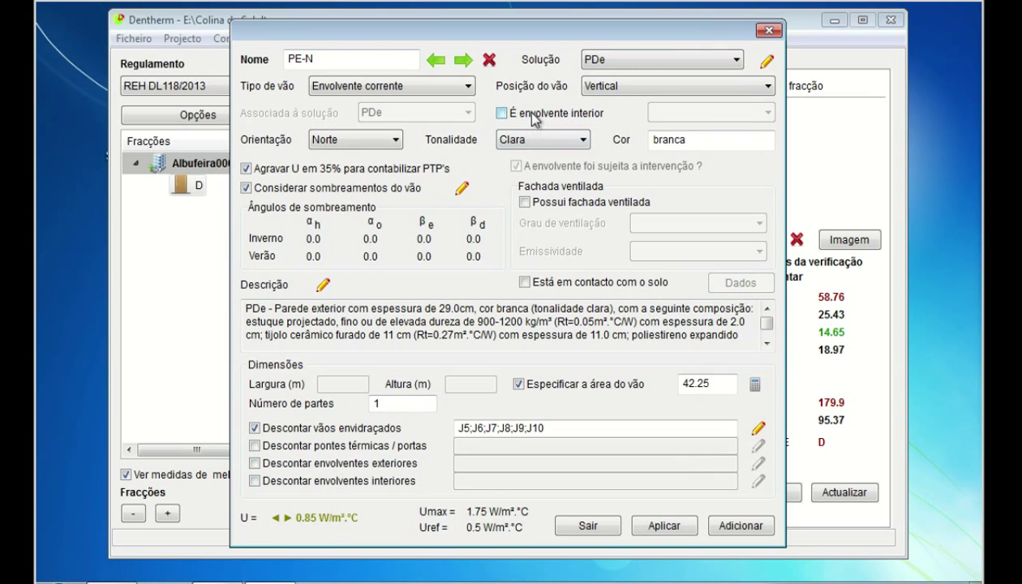
click(589, 526)
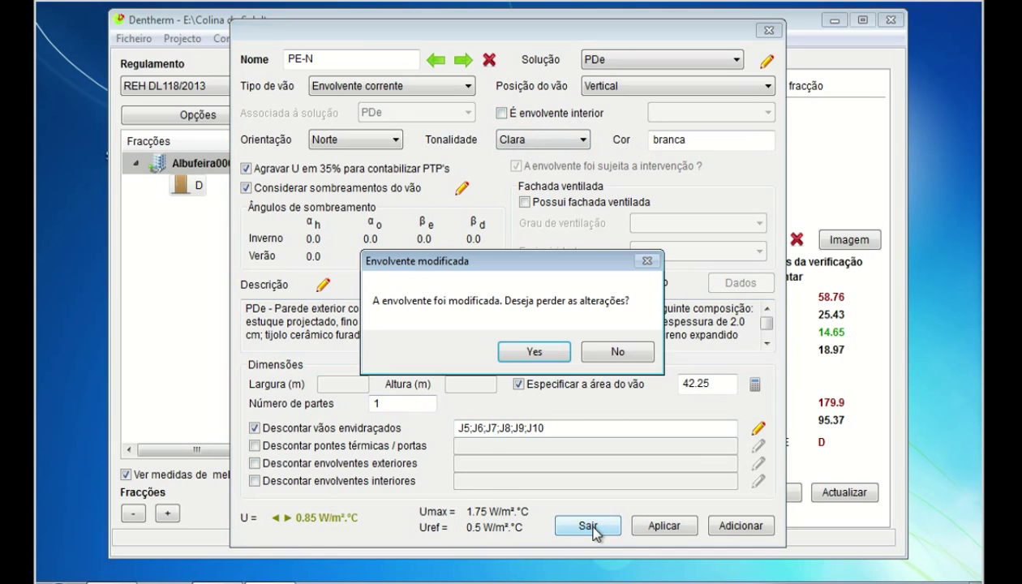
click(539, 357)
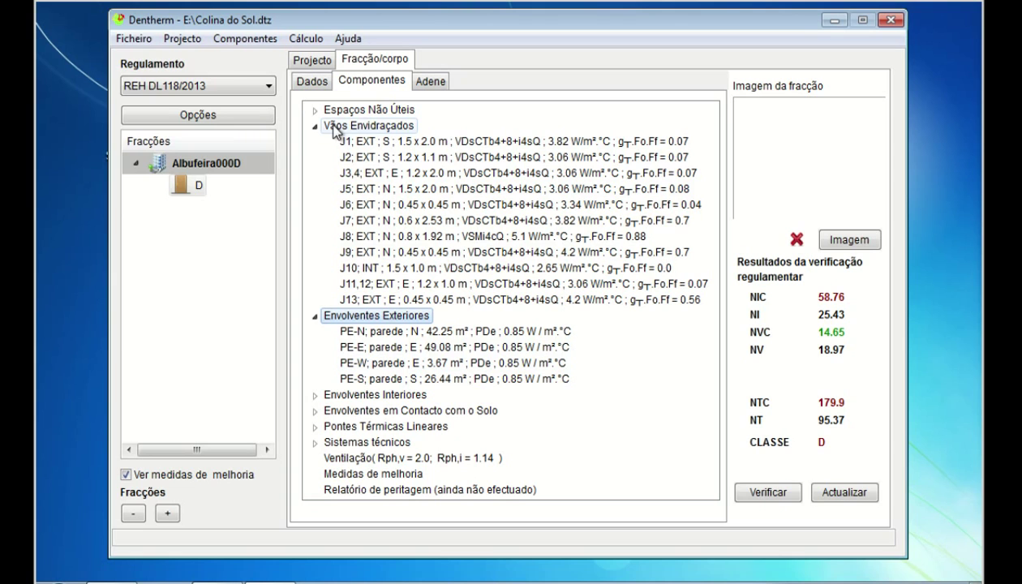
Step: Set the preference "Utilizar novo esquema de janelas" back to Sim, and open the glazed openings table from opening J5
click(133, 38)
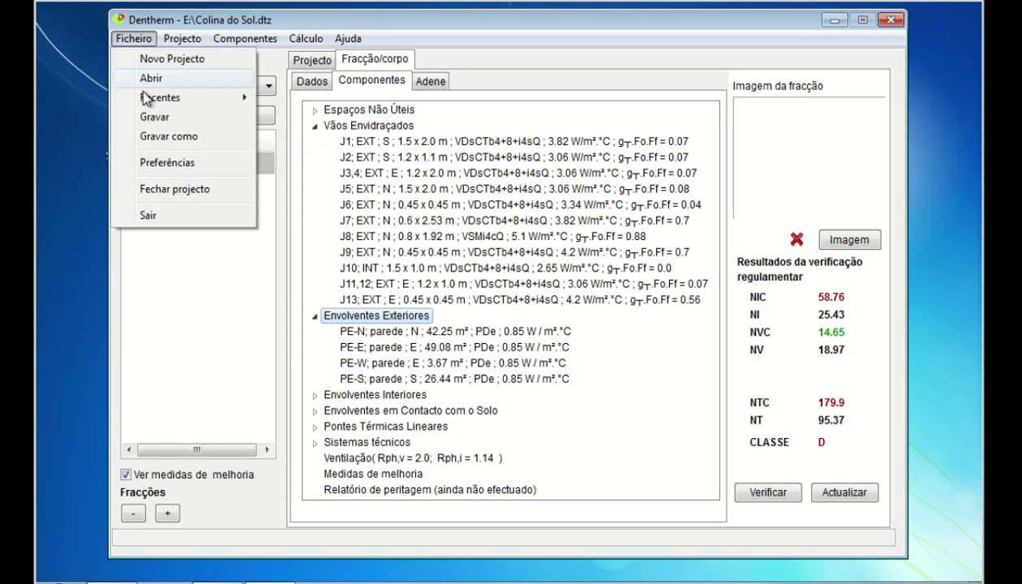
click(156, 164)
double_click(292, 231)
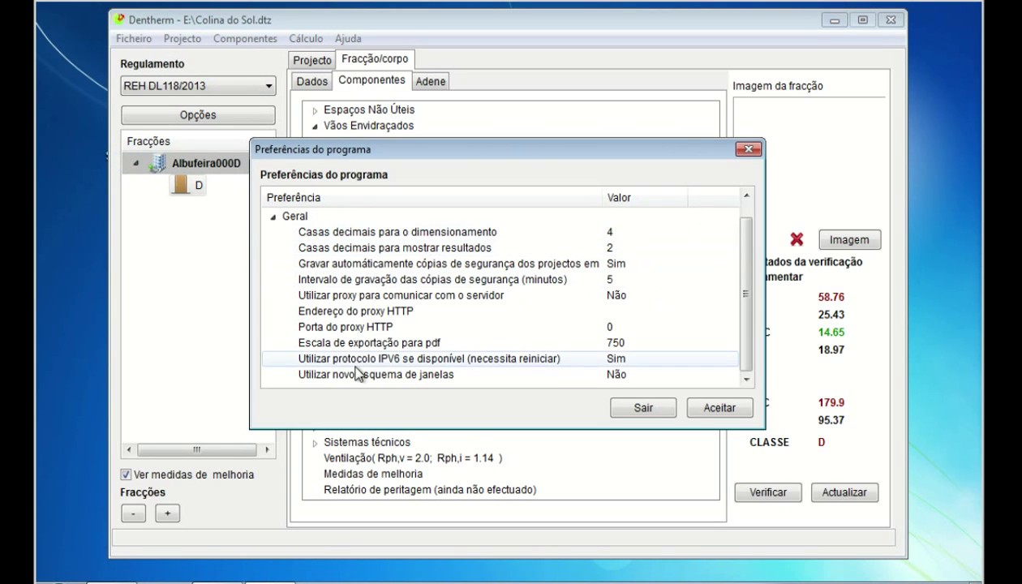
double_click(354, 370)
click(518, 280)
click(501, 290)
click(556, 300)
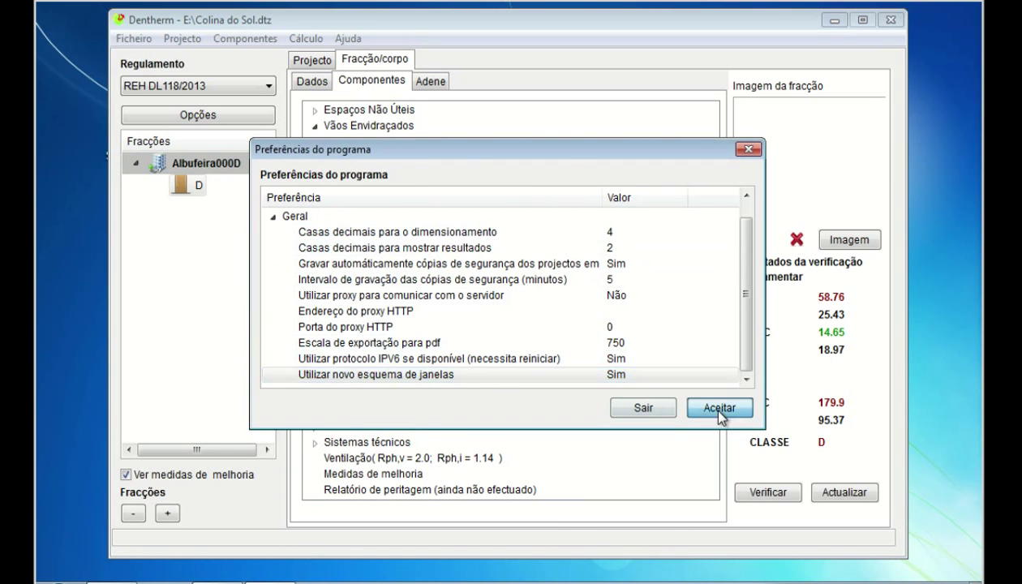
click(706, 406)
double_click(407, 188)
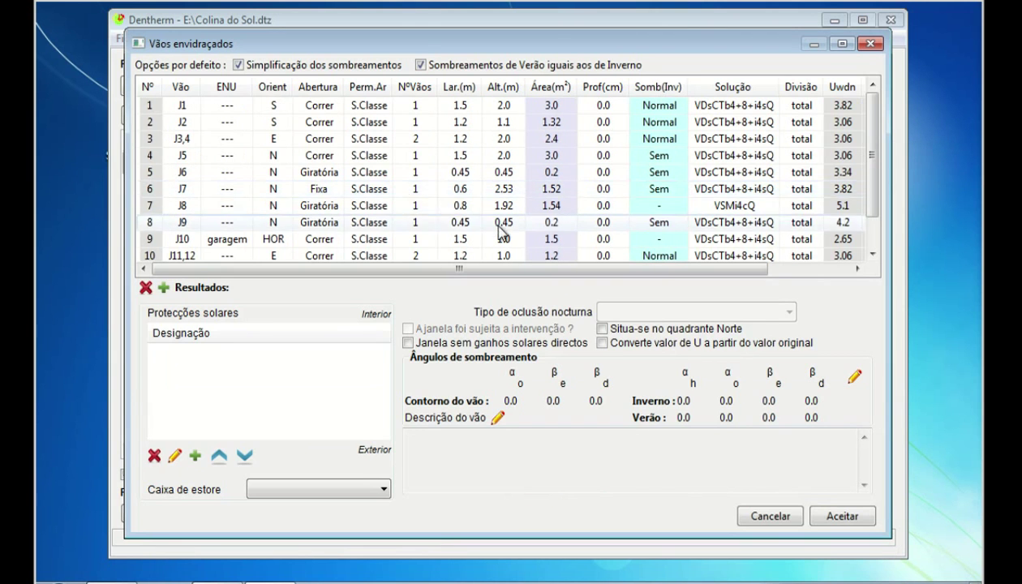